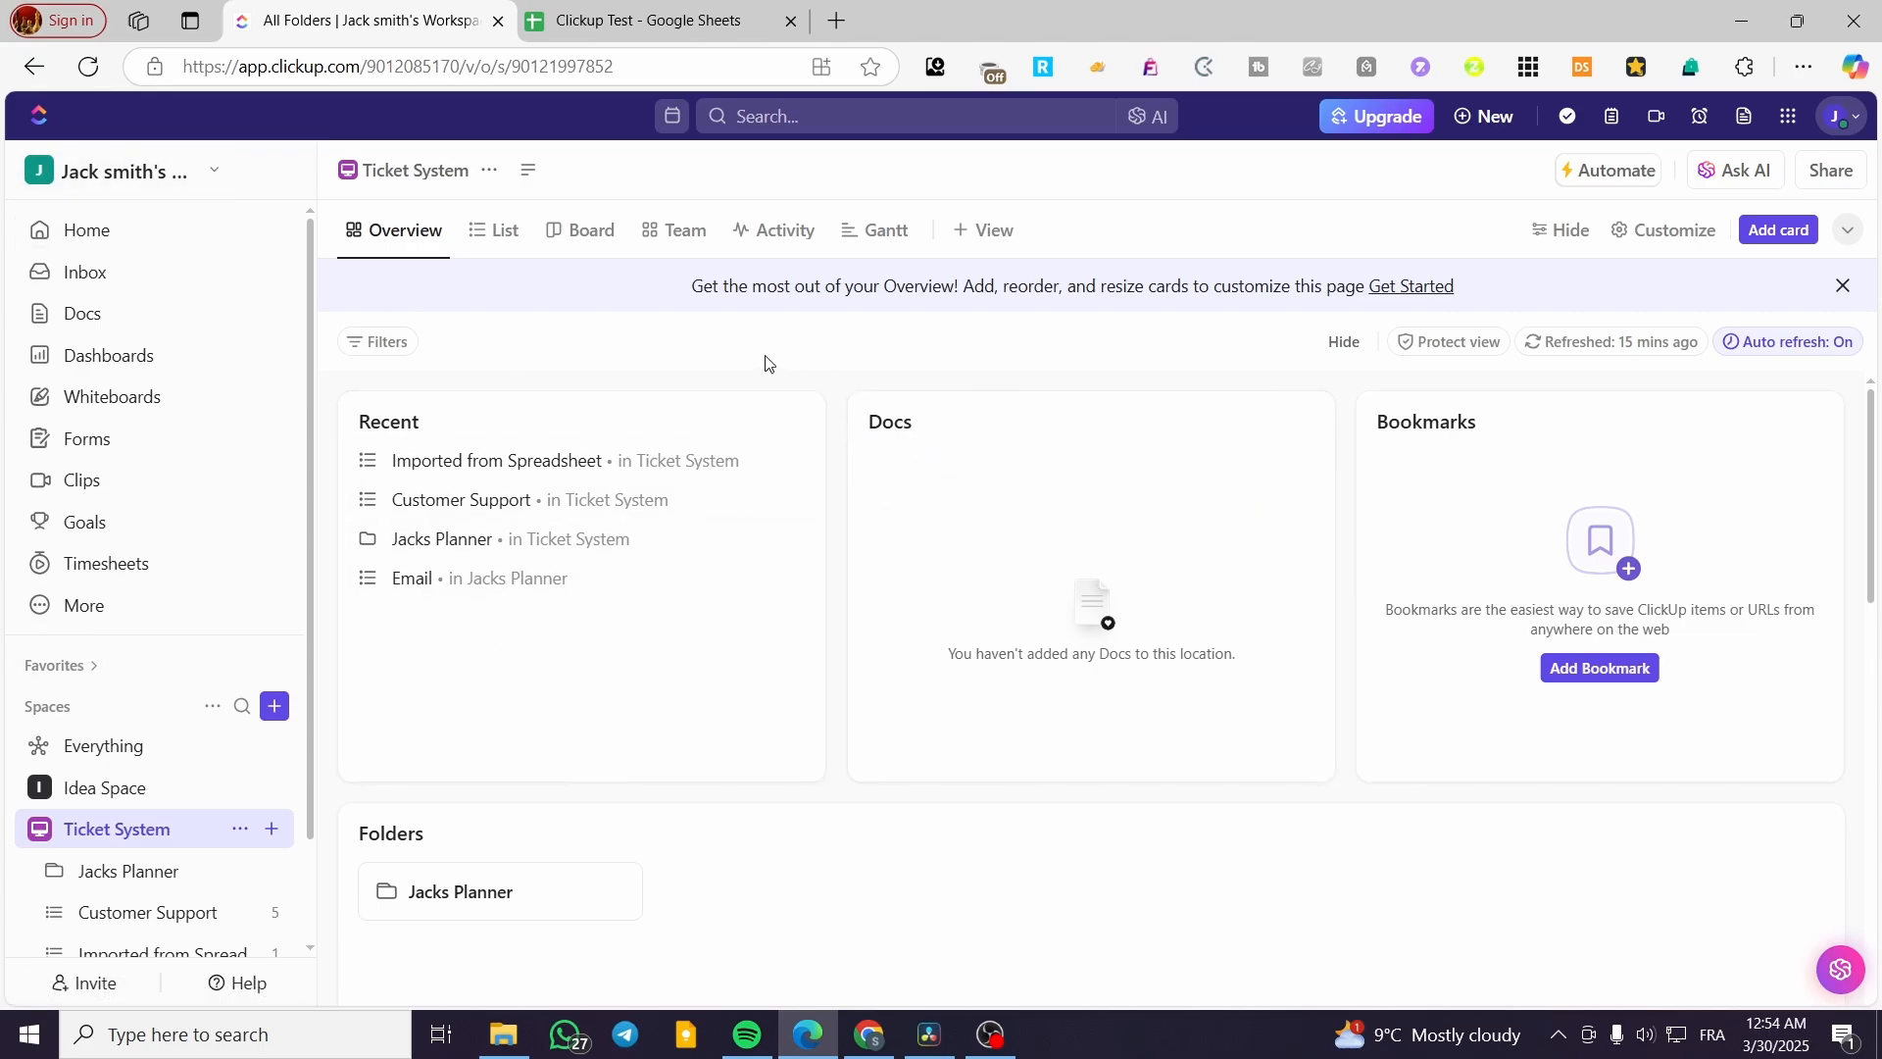
{"action": "left_click", "coordinate": [1000, 236]}
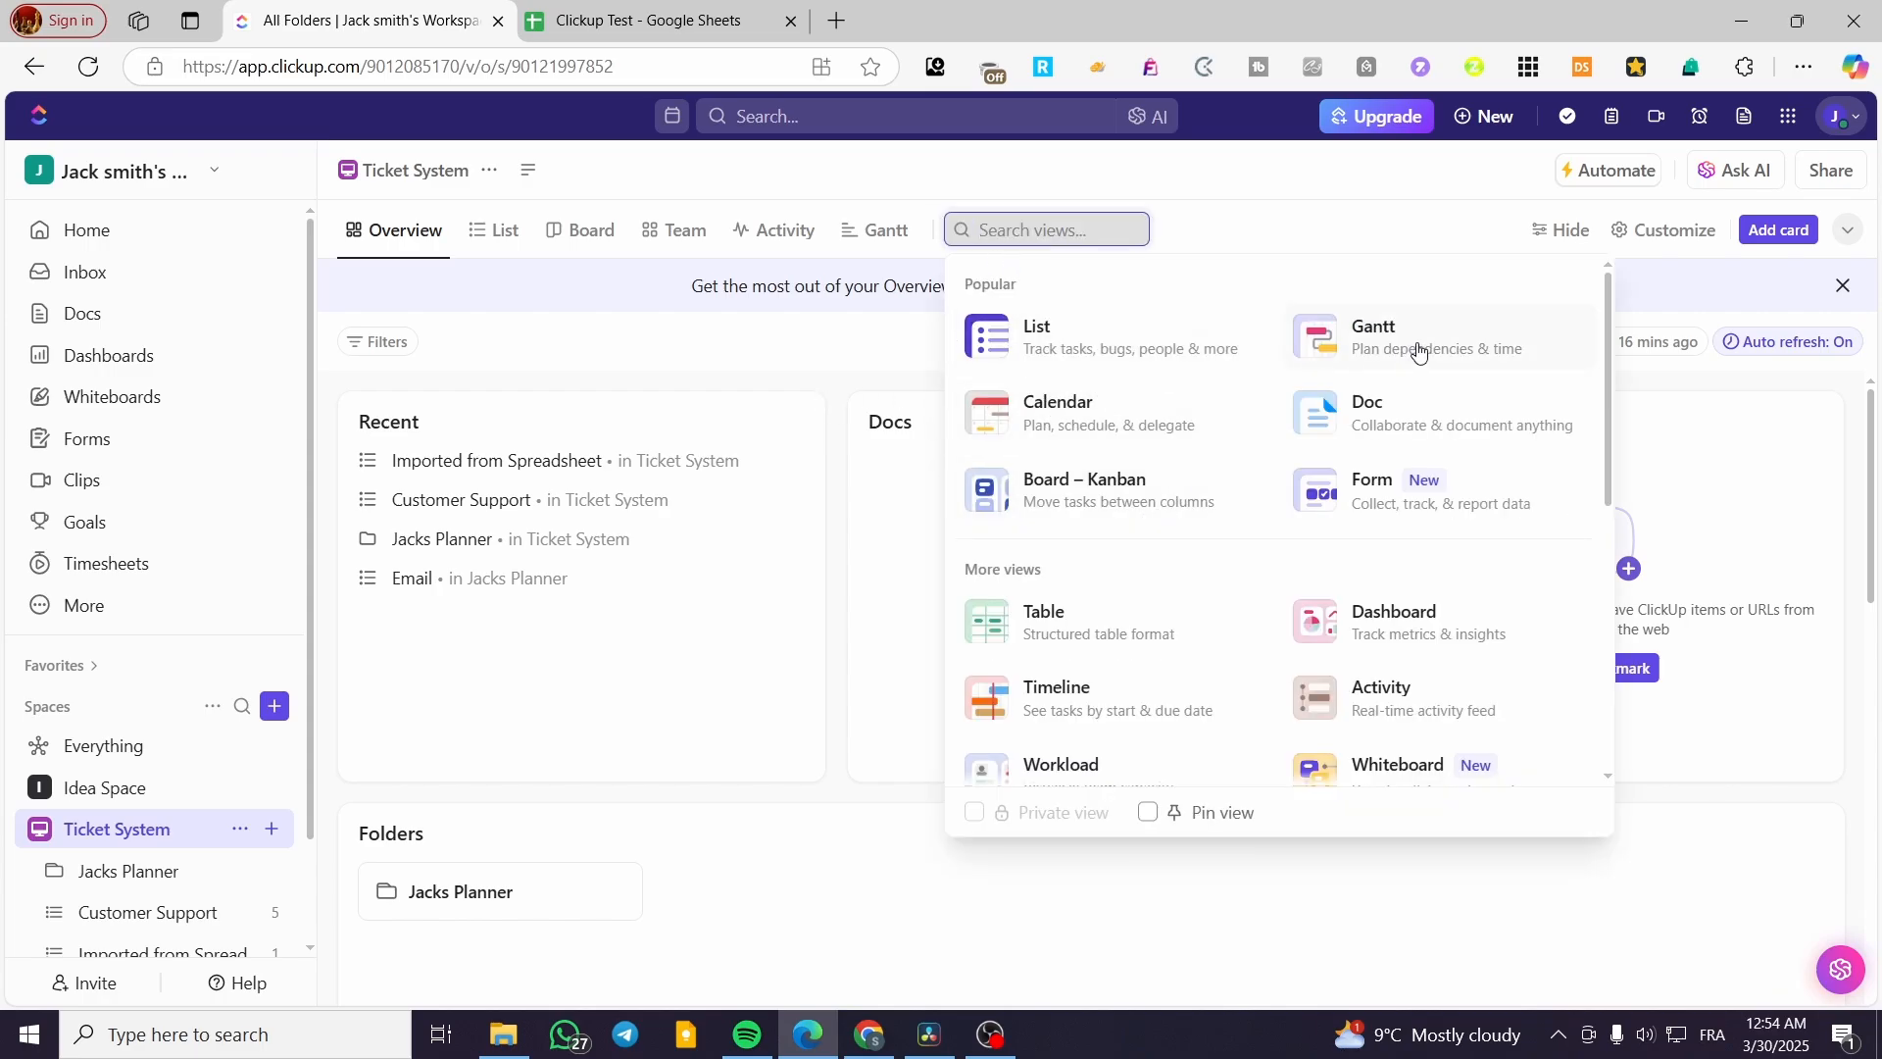
{"action": "left_click", "coordinate": [844, 364]}
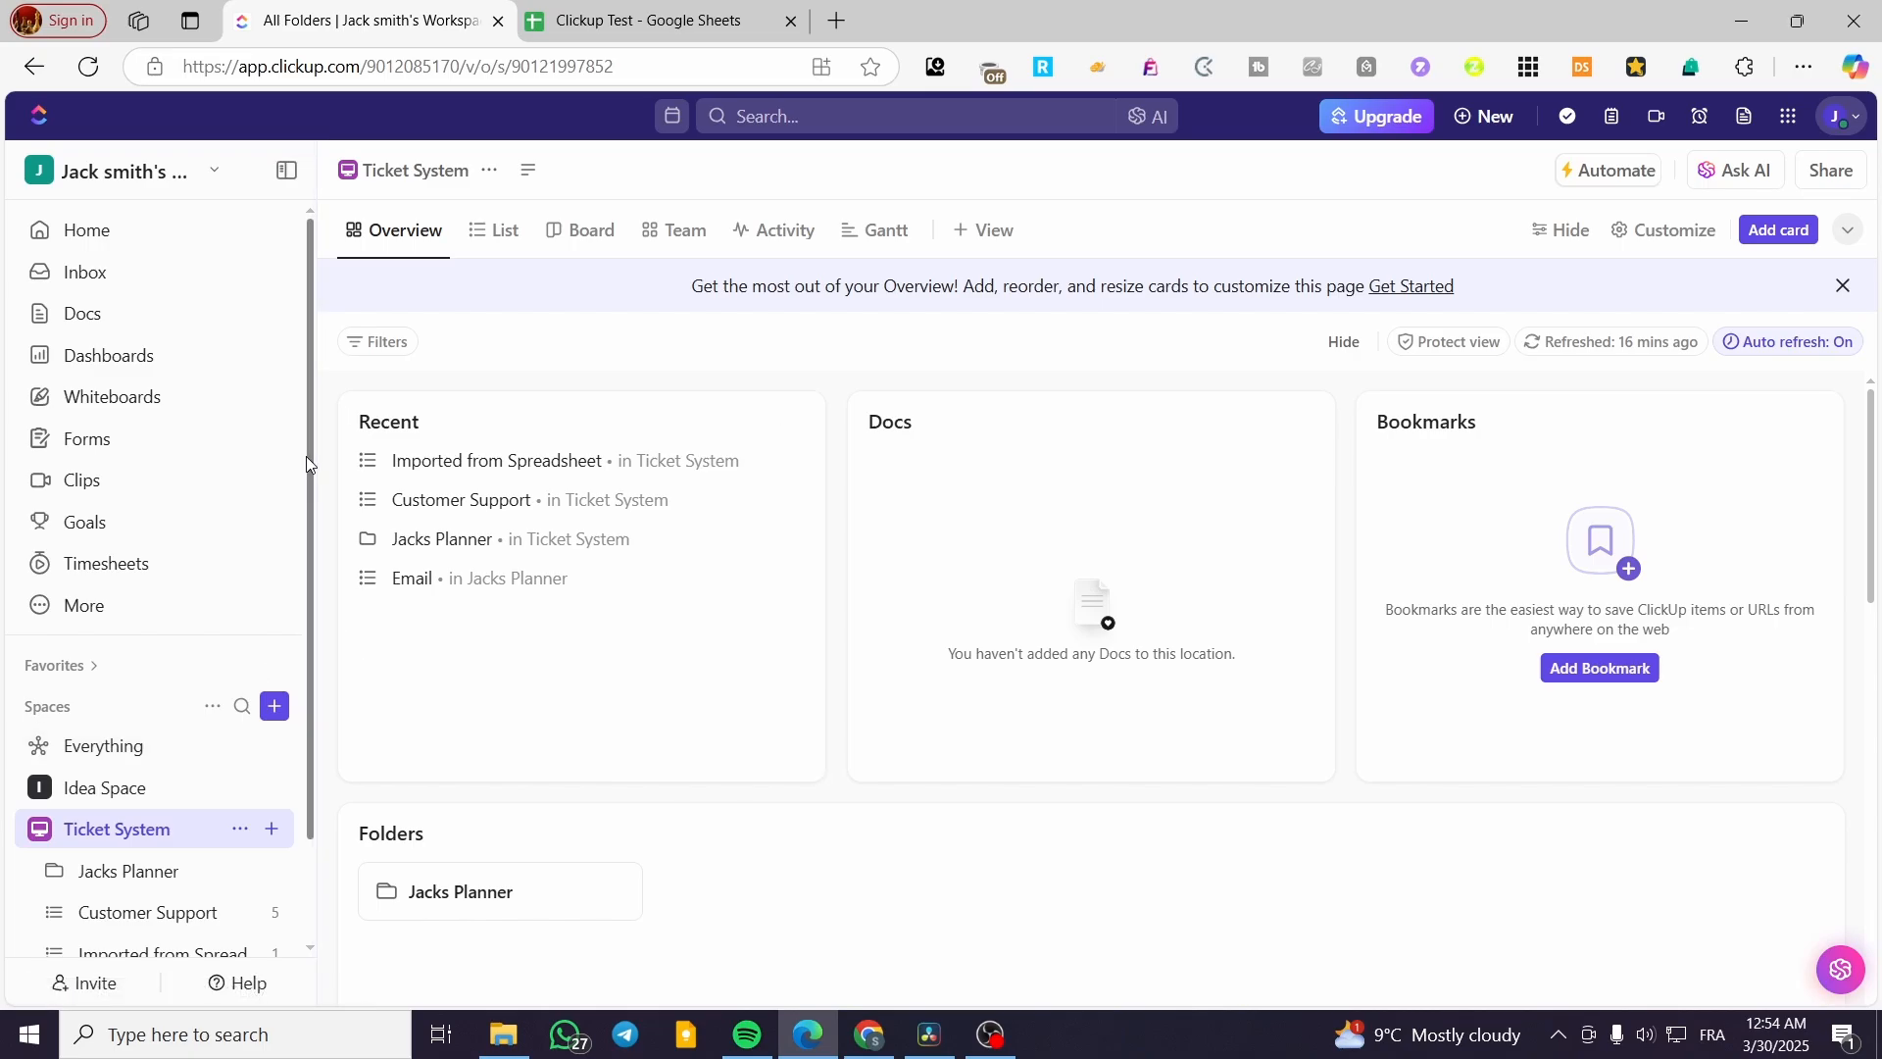
{"action": "scroll", "coordinate": [305, 457], "scroll_direction": "down", "scroll_amount": 2}
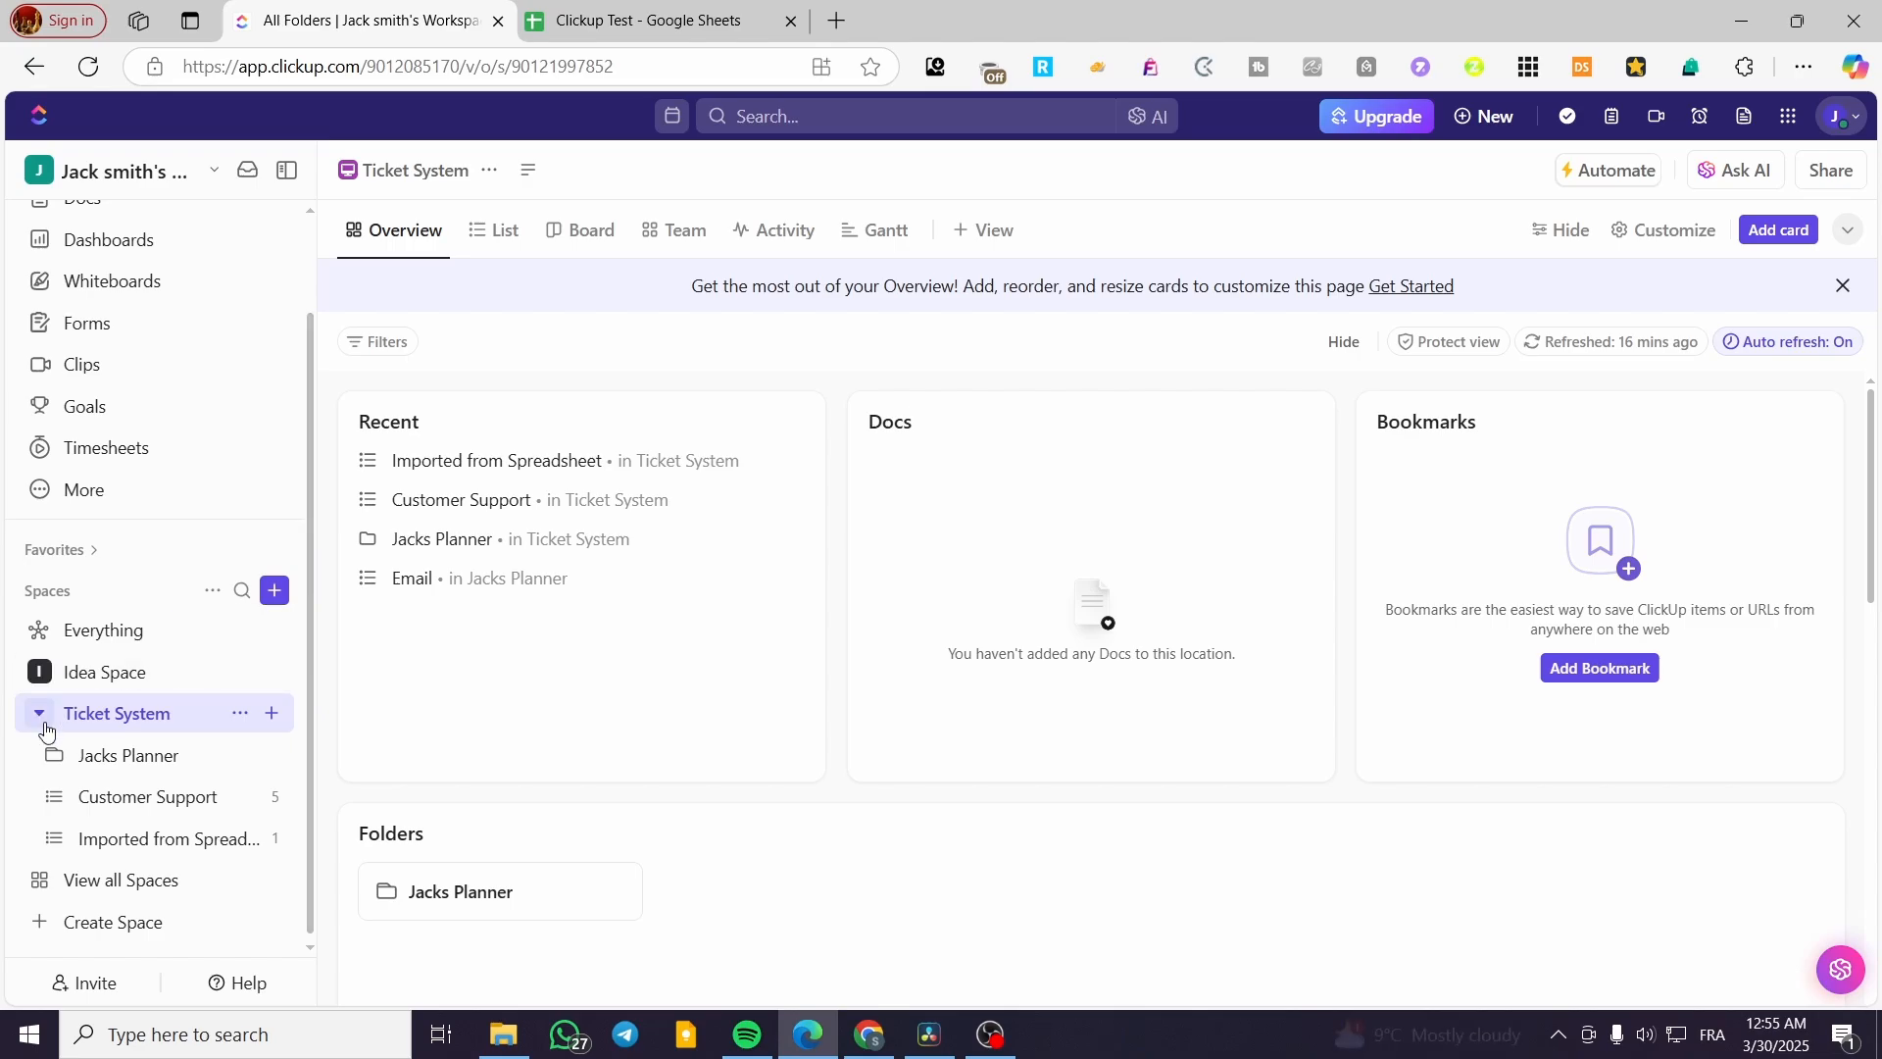
{"action": "scroll", "coordinate": [79, 549], "scroll_direction": "up", "scroll_amount": 2}
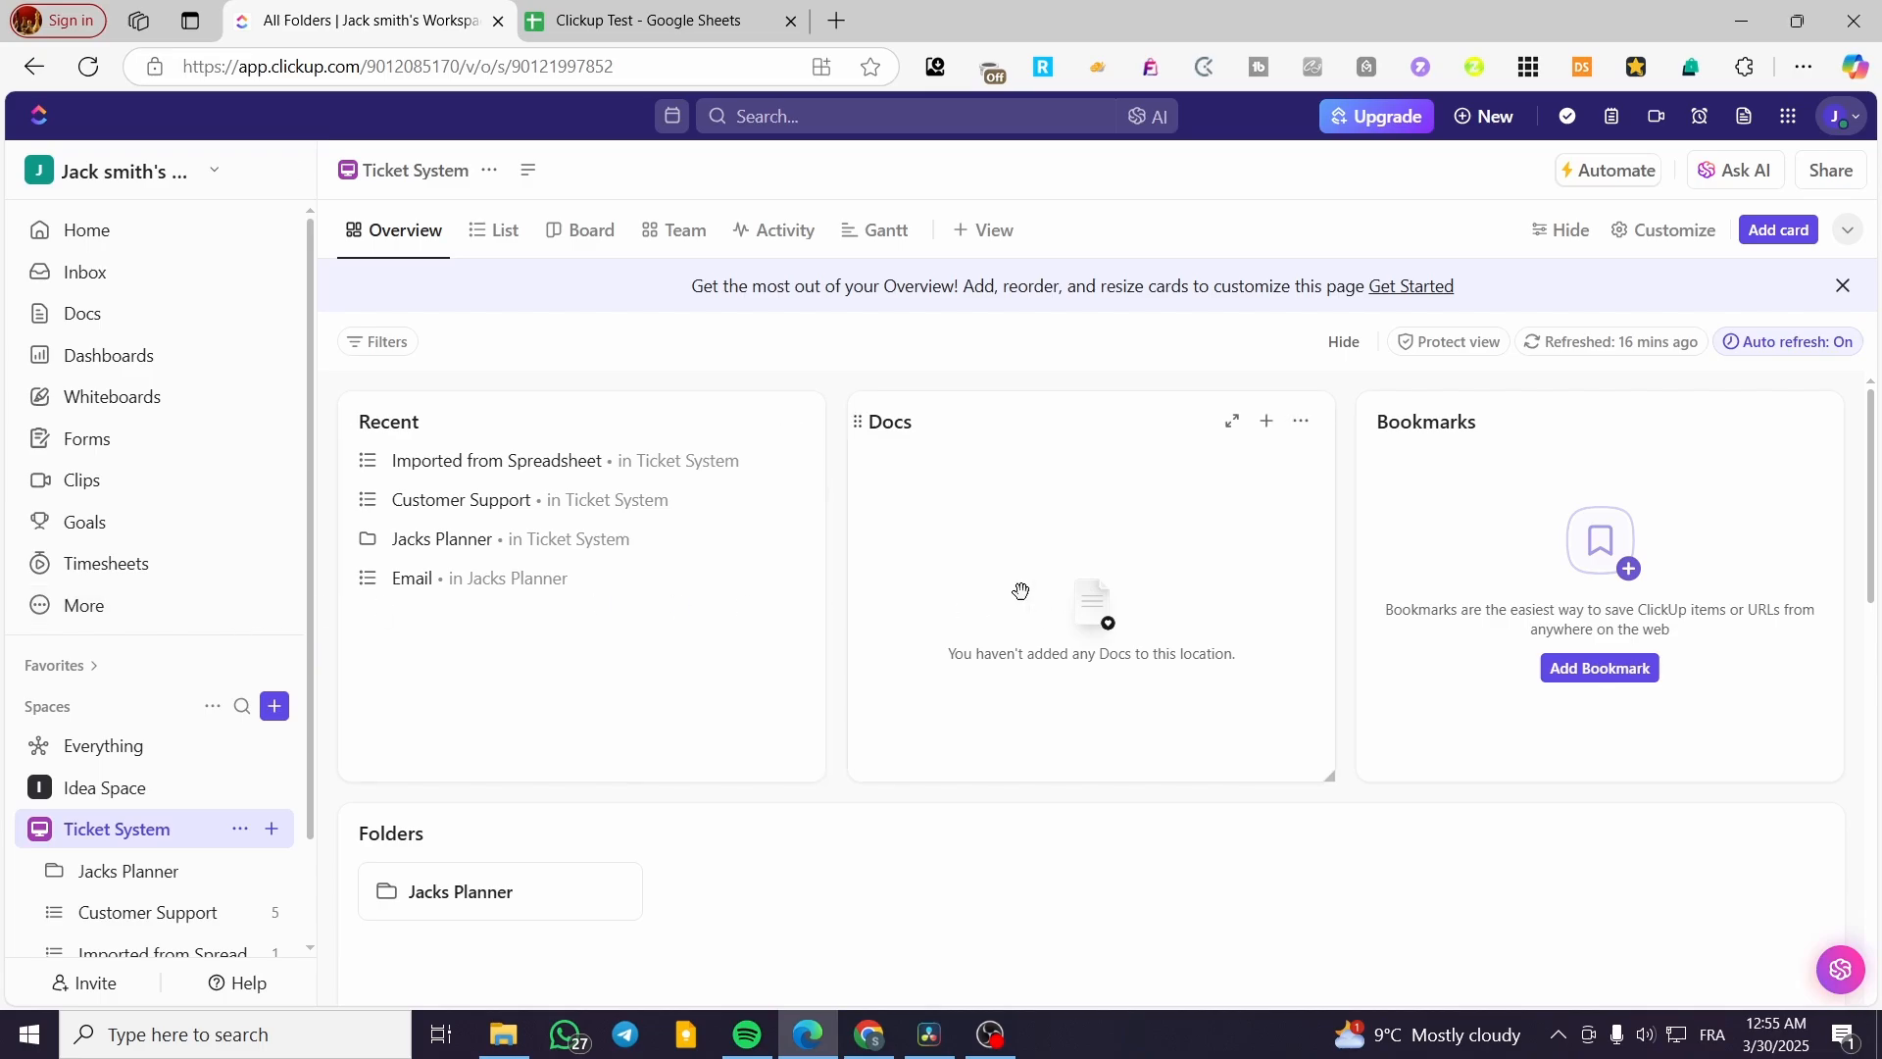
{"action": "scroll", "coordinate": [176, 540], "scroll_direction": "down", "scroll_amount": 2}
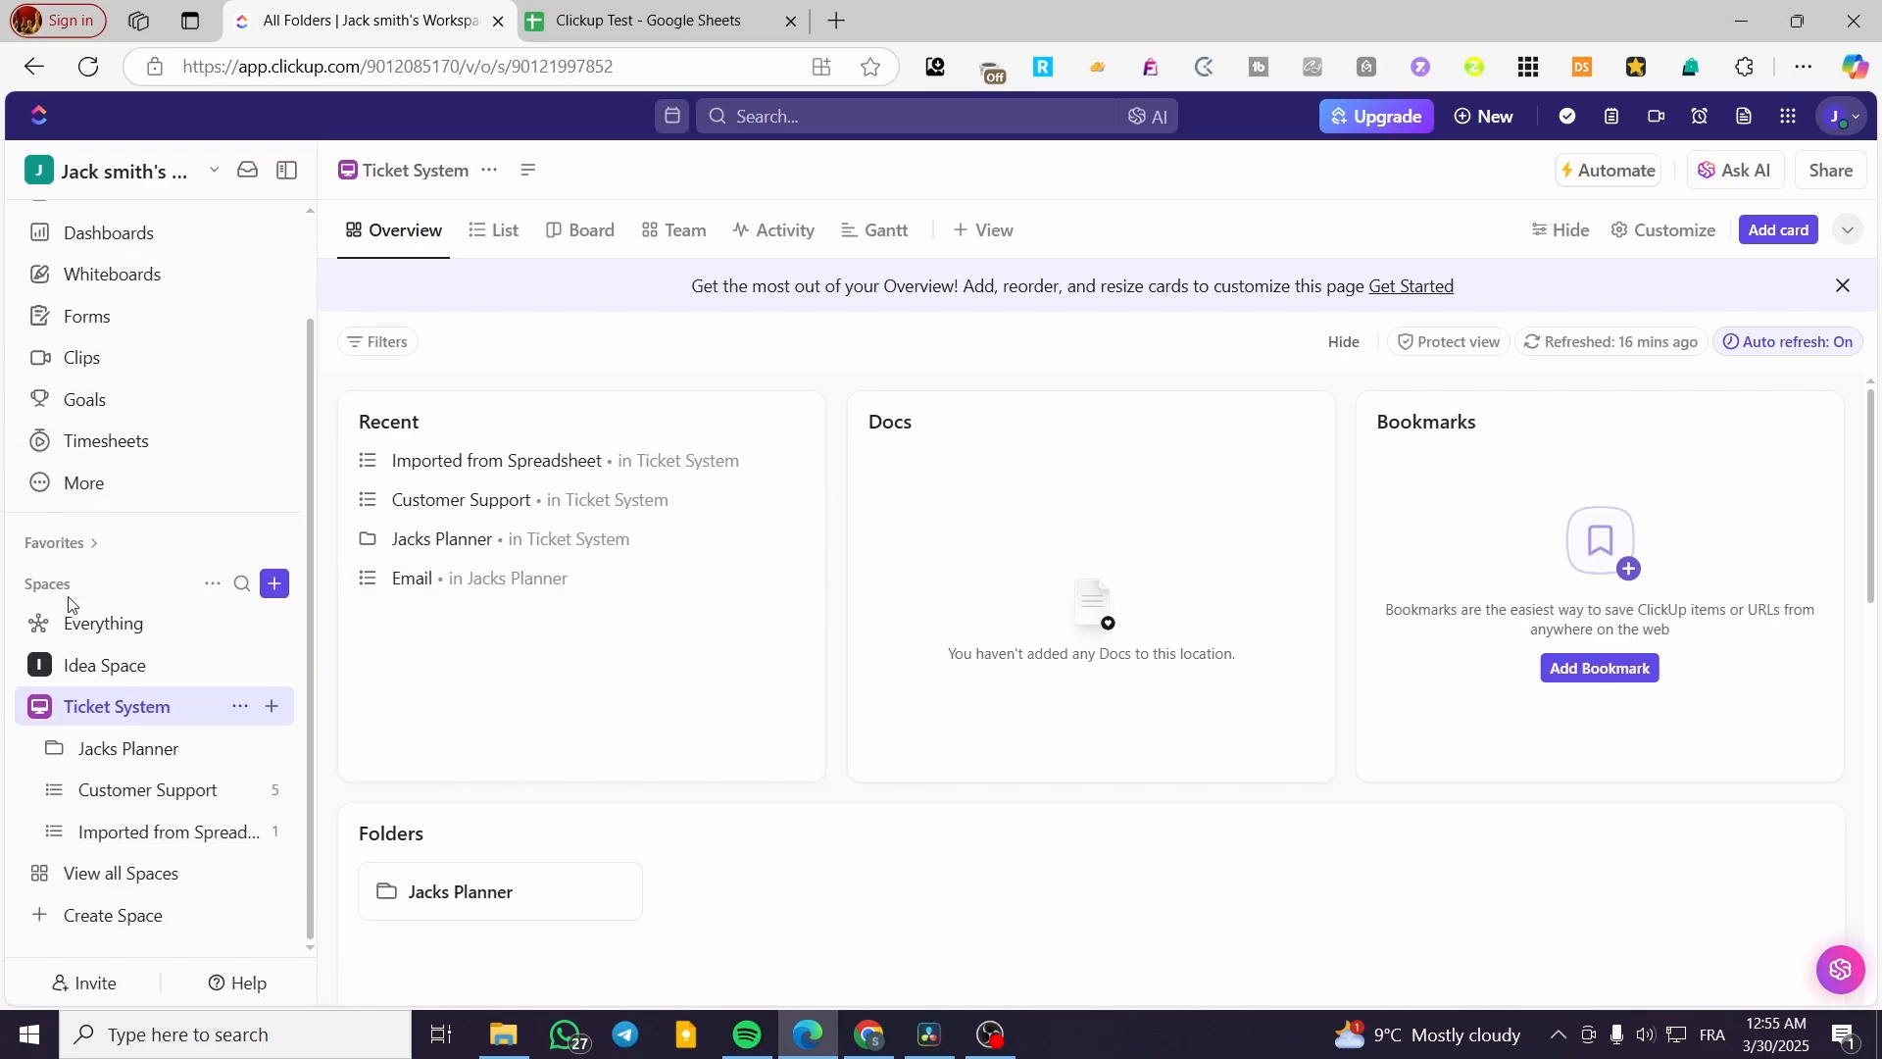
- View the Idea Space's overview and contents, and return to the Ticket System space
{"action": "left_click", "coordinate": [116, 670]}
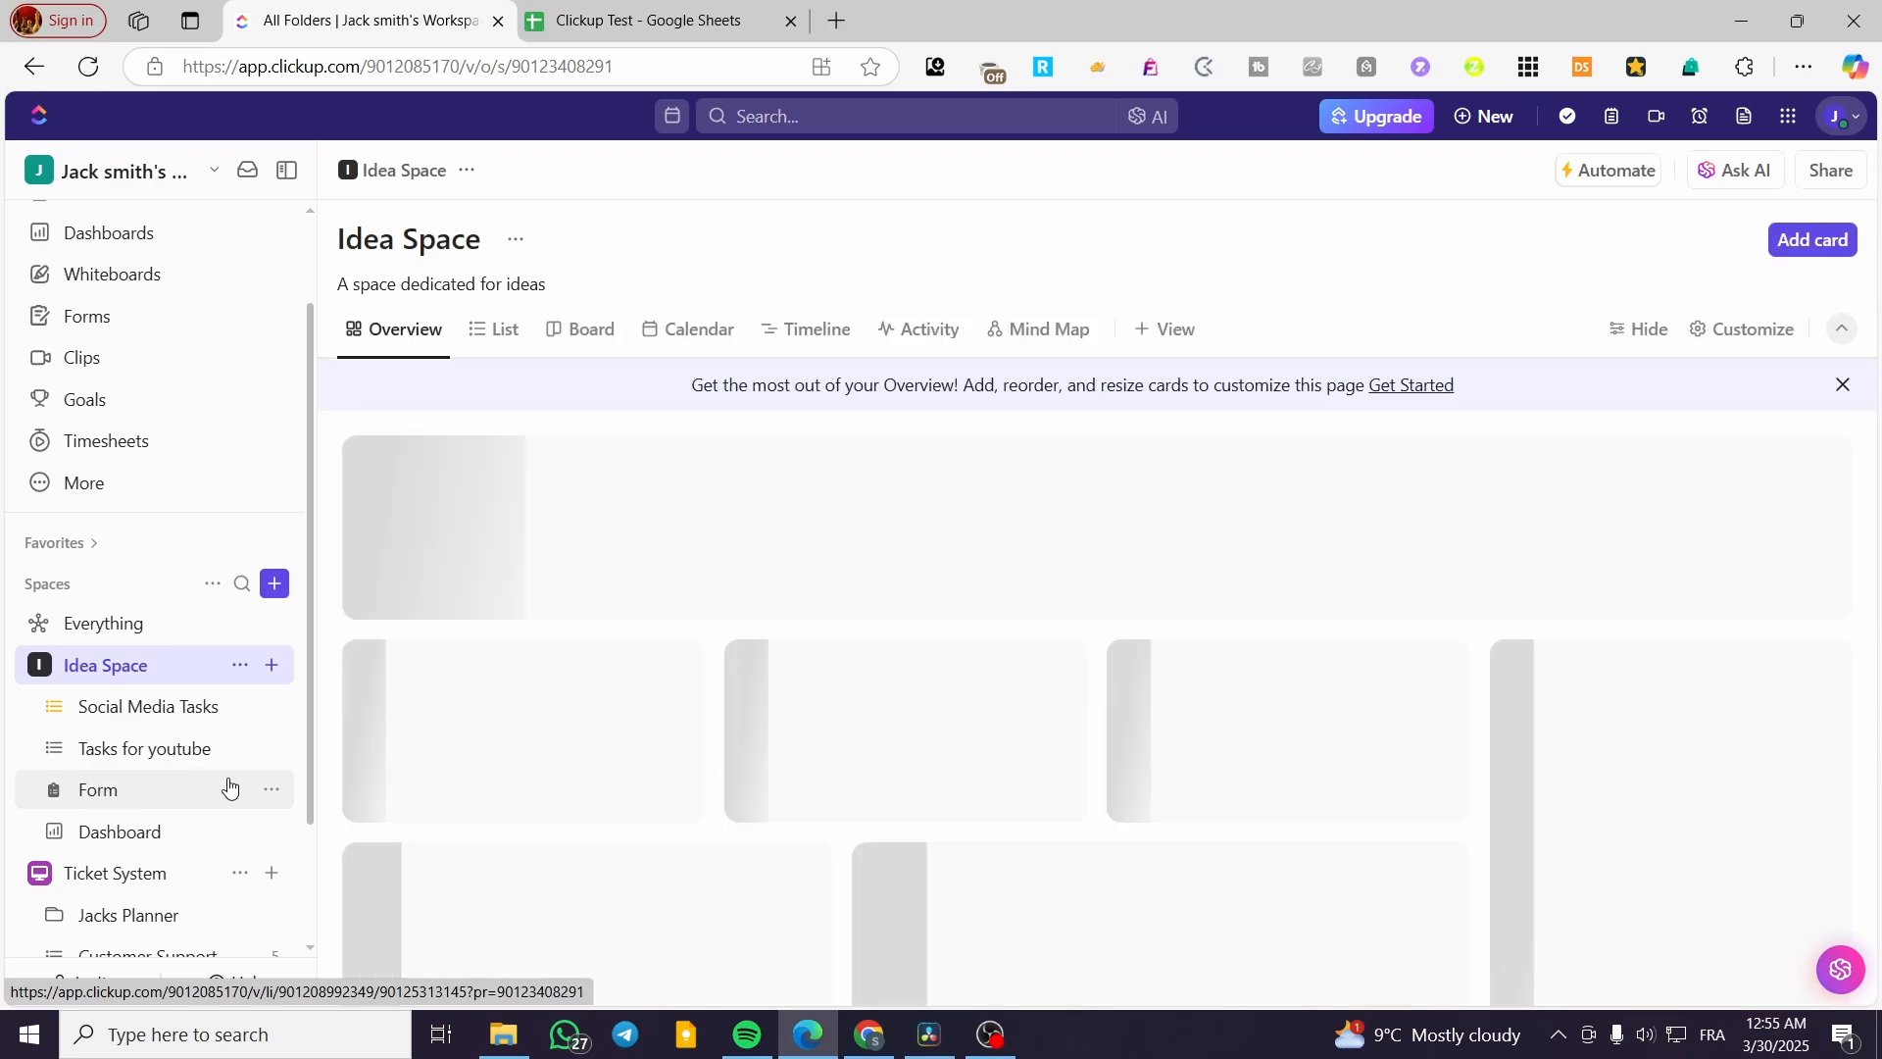
{"action": "scroll", "coordinate": [215, 718], "scroll_direction": "down", "scroll_amount": 2}
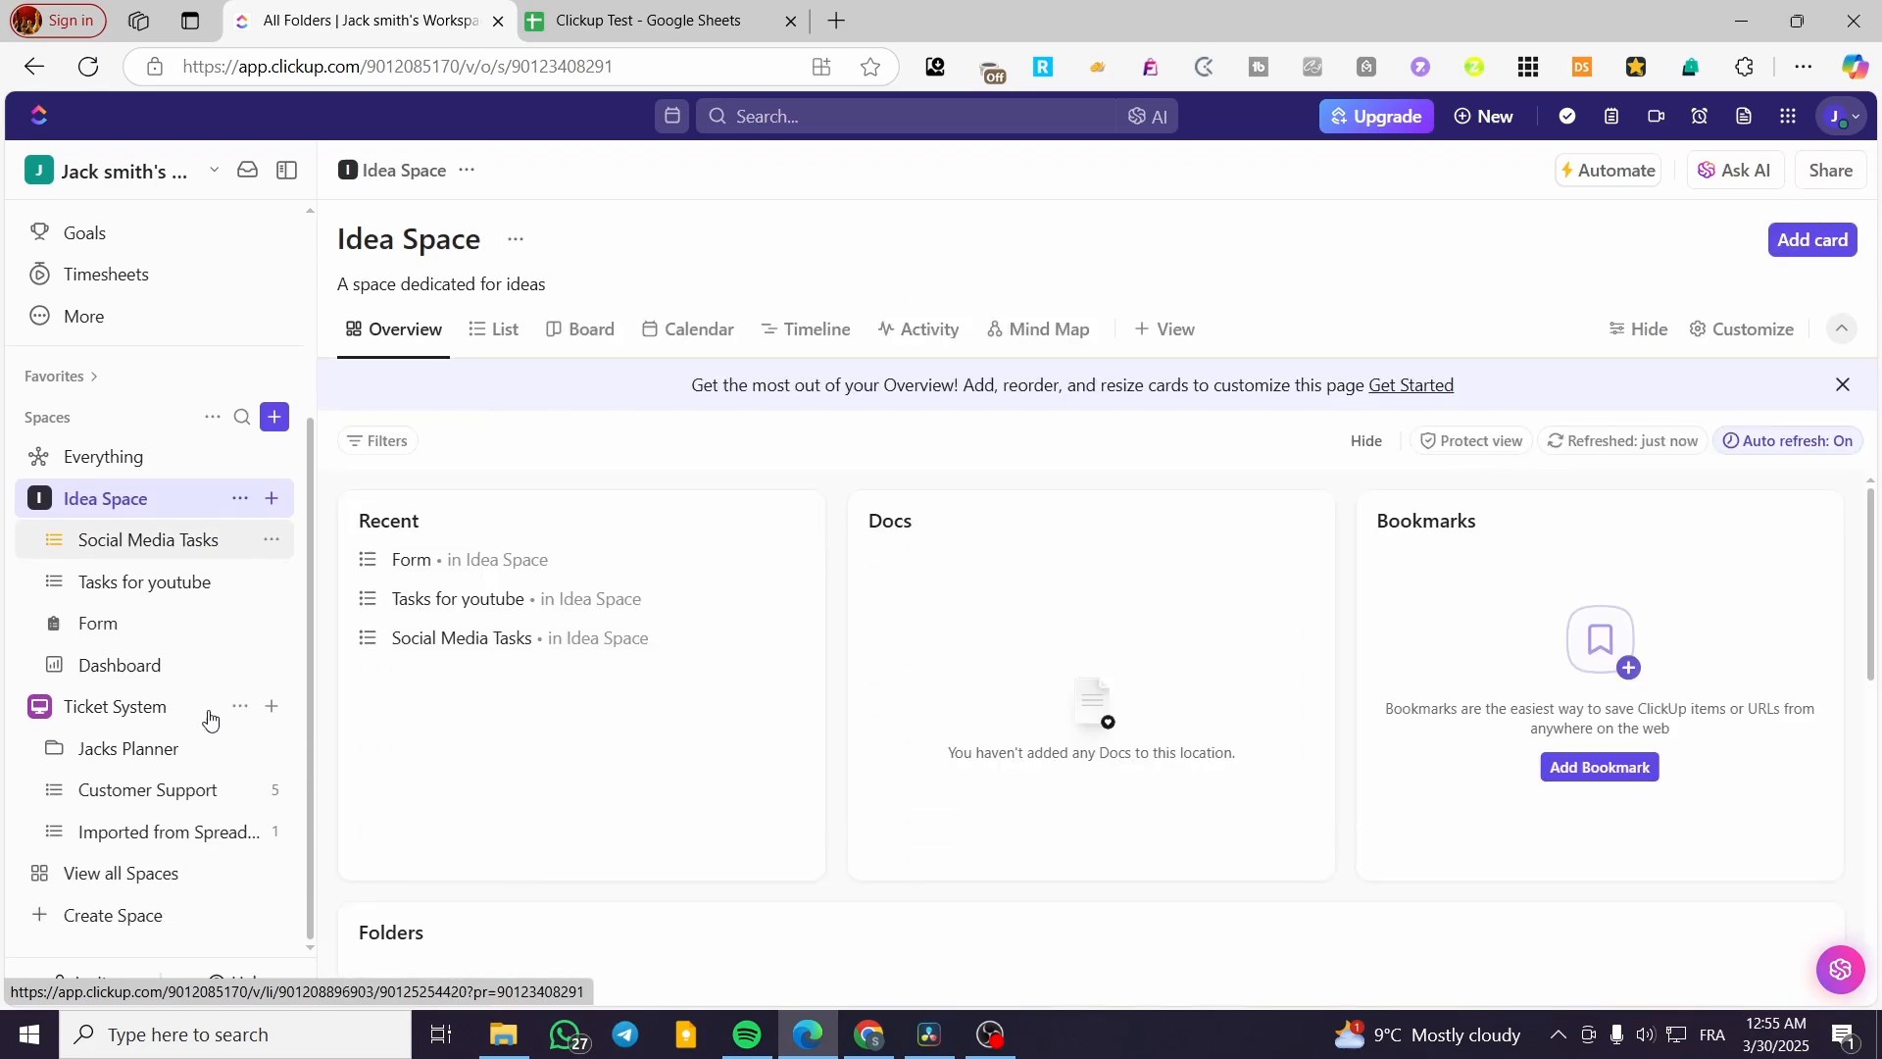
{"action": "left_click", "coordinate": [123, 708]}
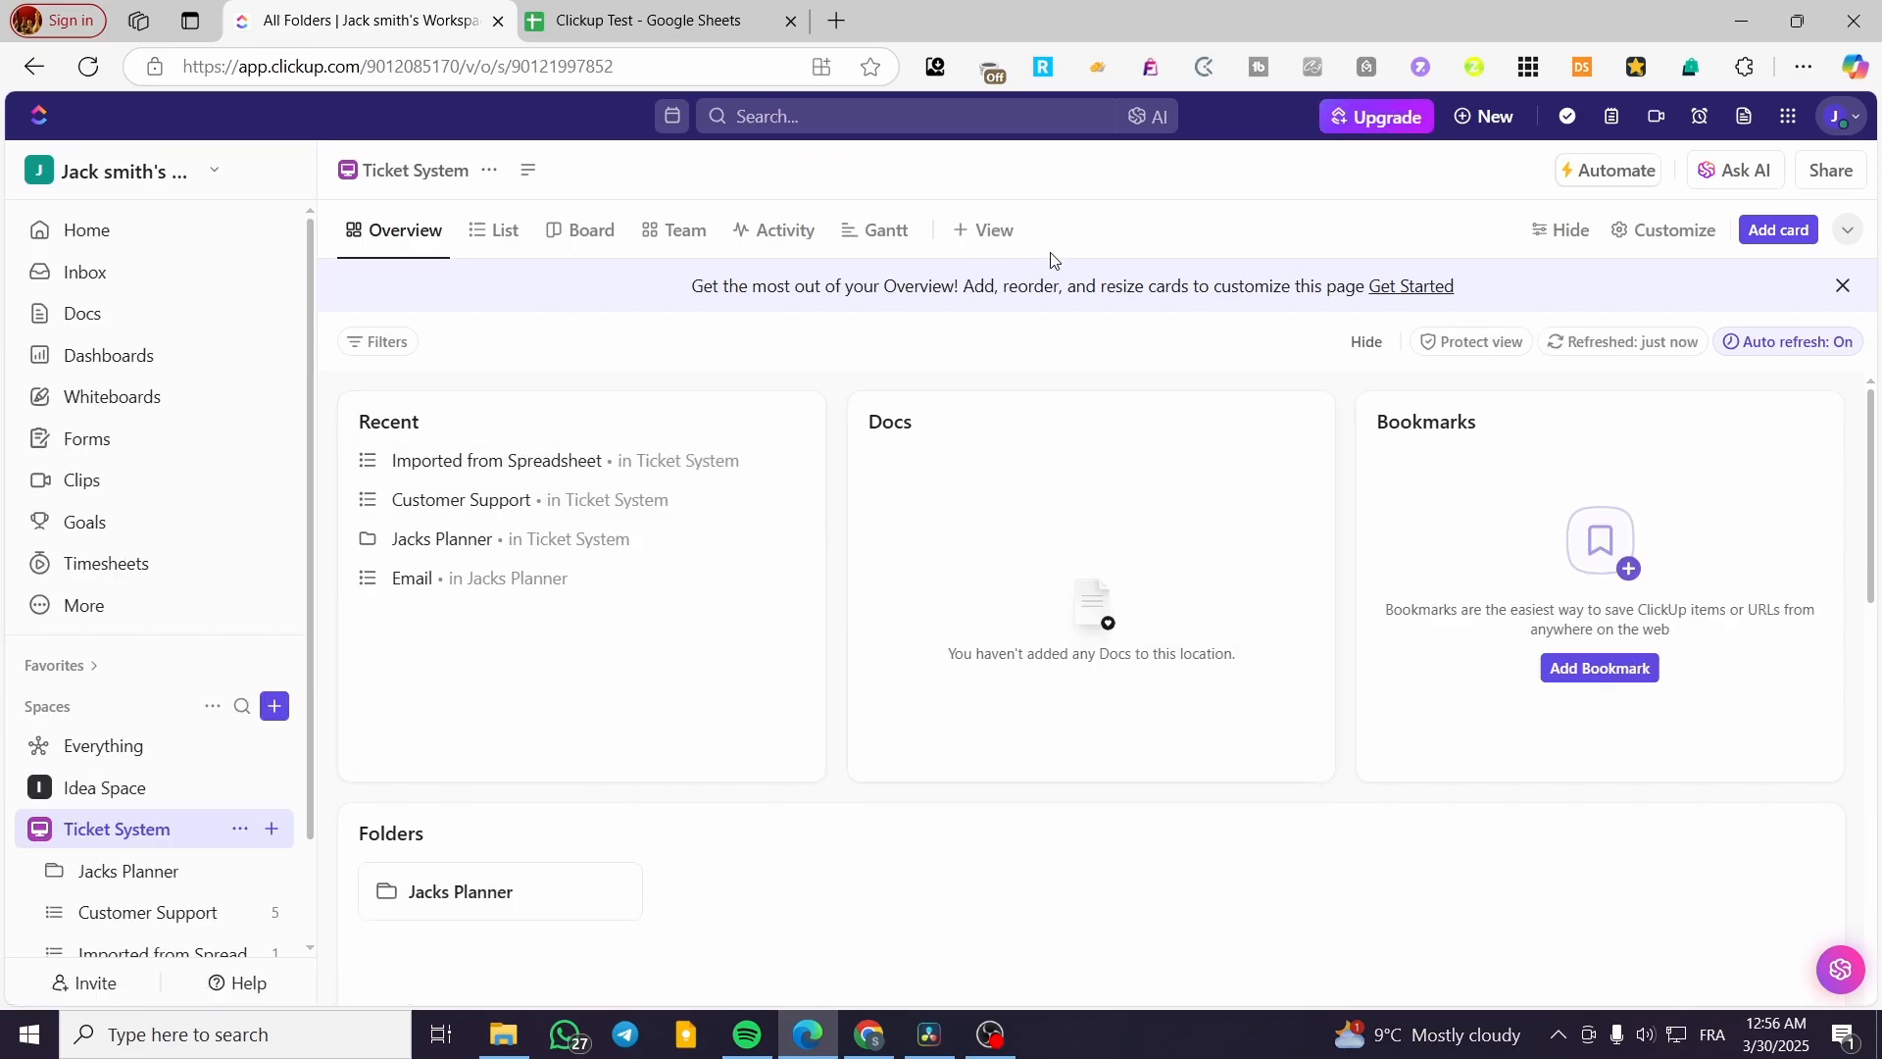
- Add a Whiteboard view to the Ticket System space
{"action": "left_click", "coordinate": [987, 233]}
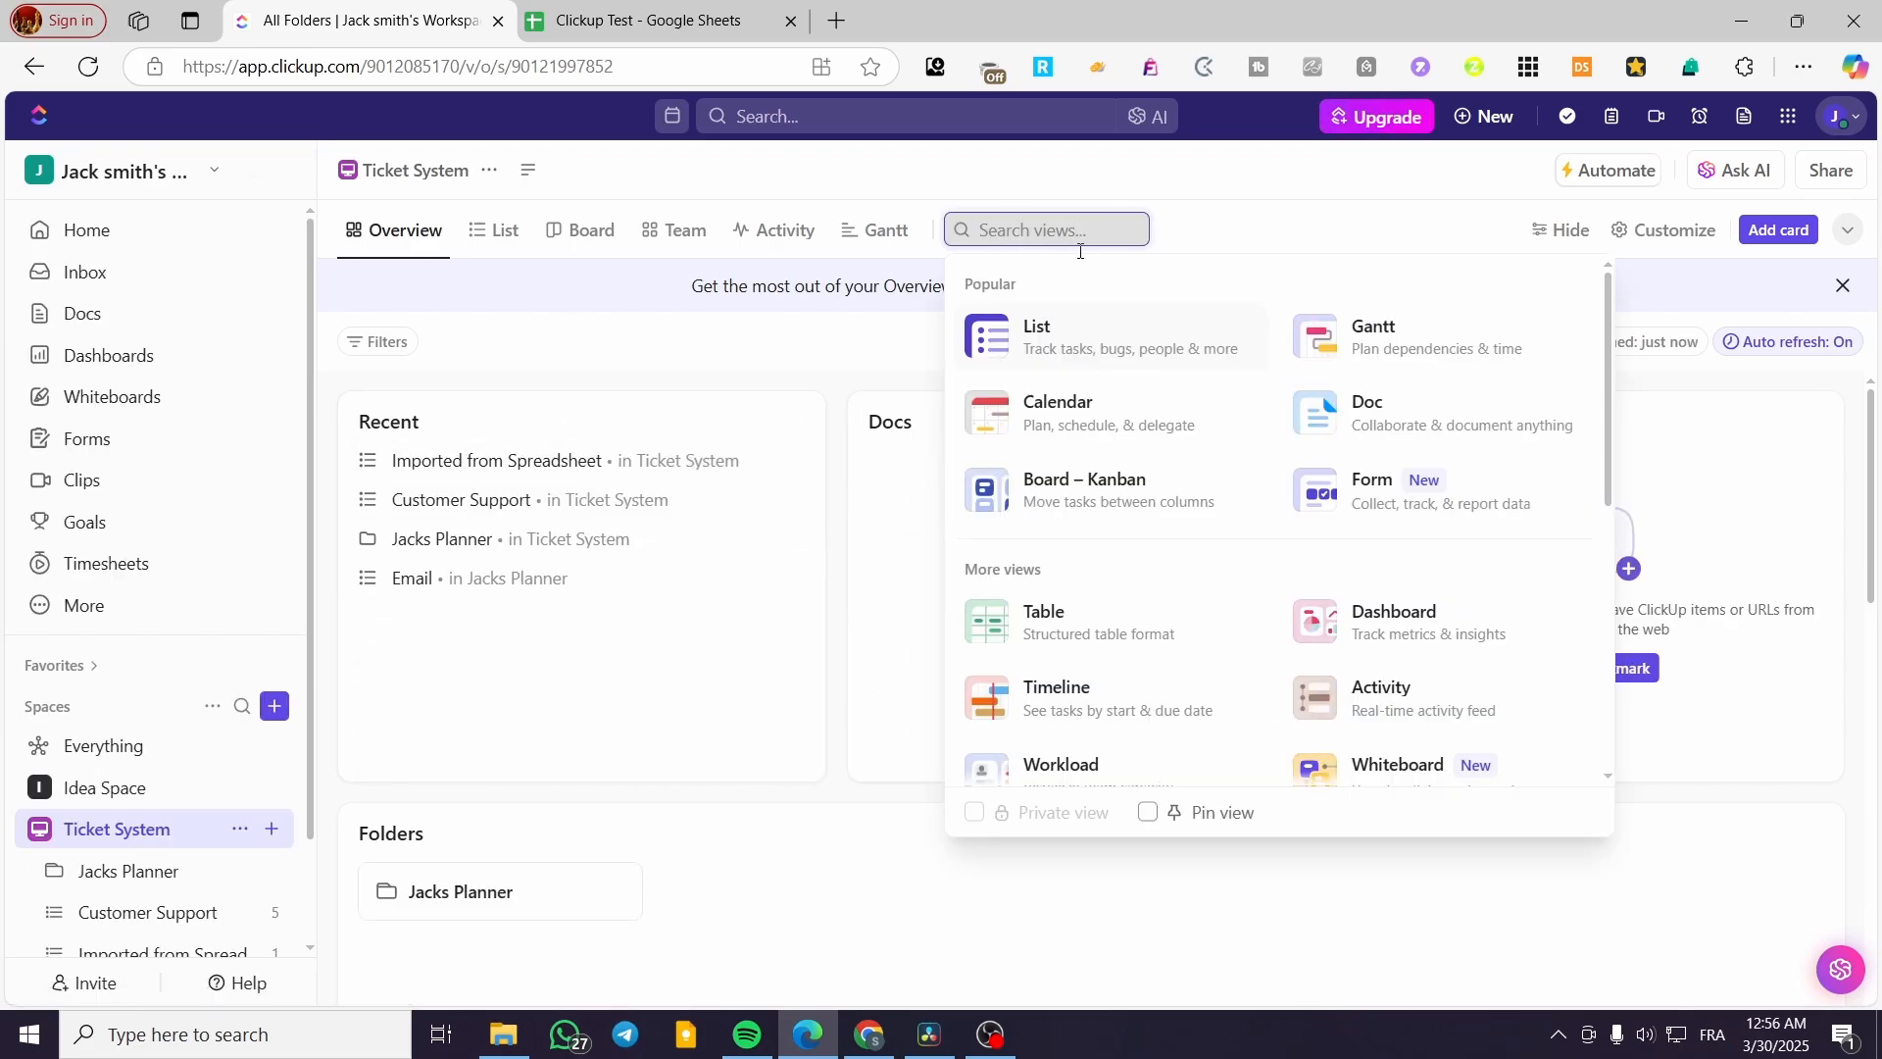
{"action": "scroll", "coordinate": [1176, 522], "scroll_direction": "down", "scroll_amount": 3}
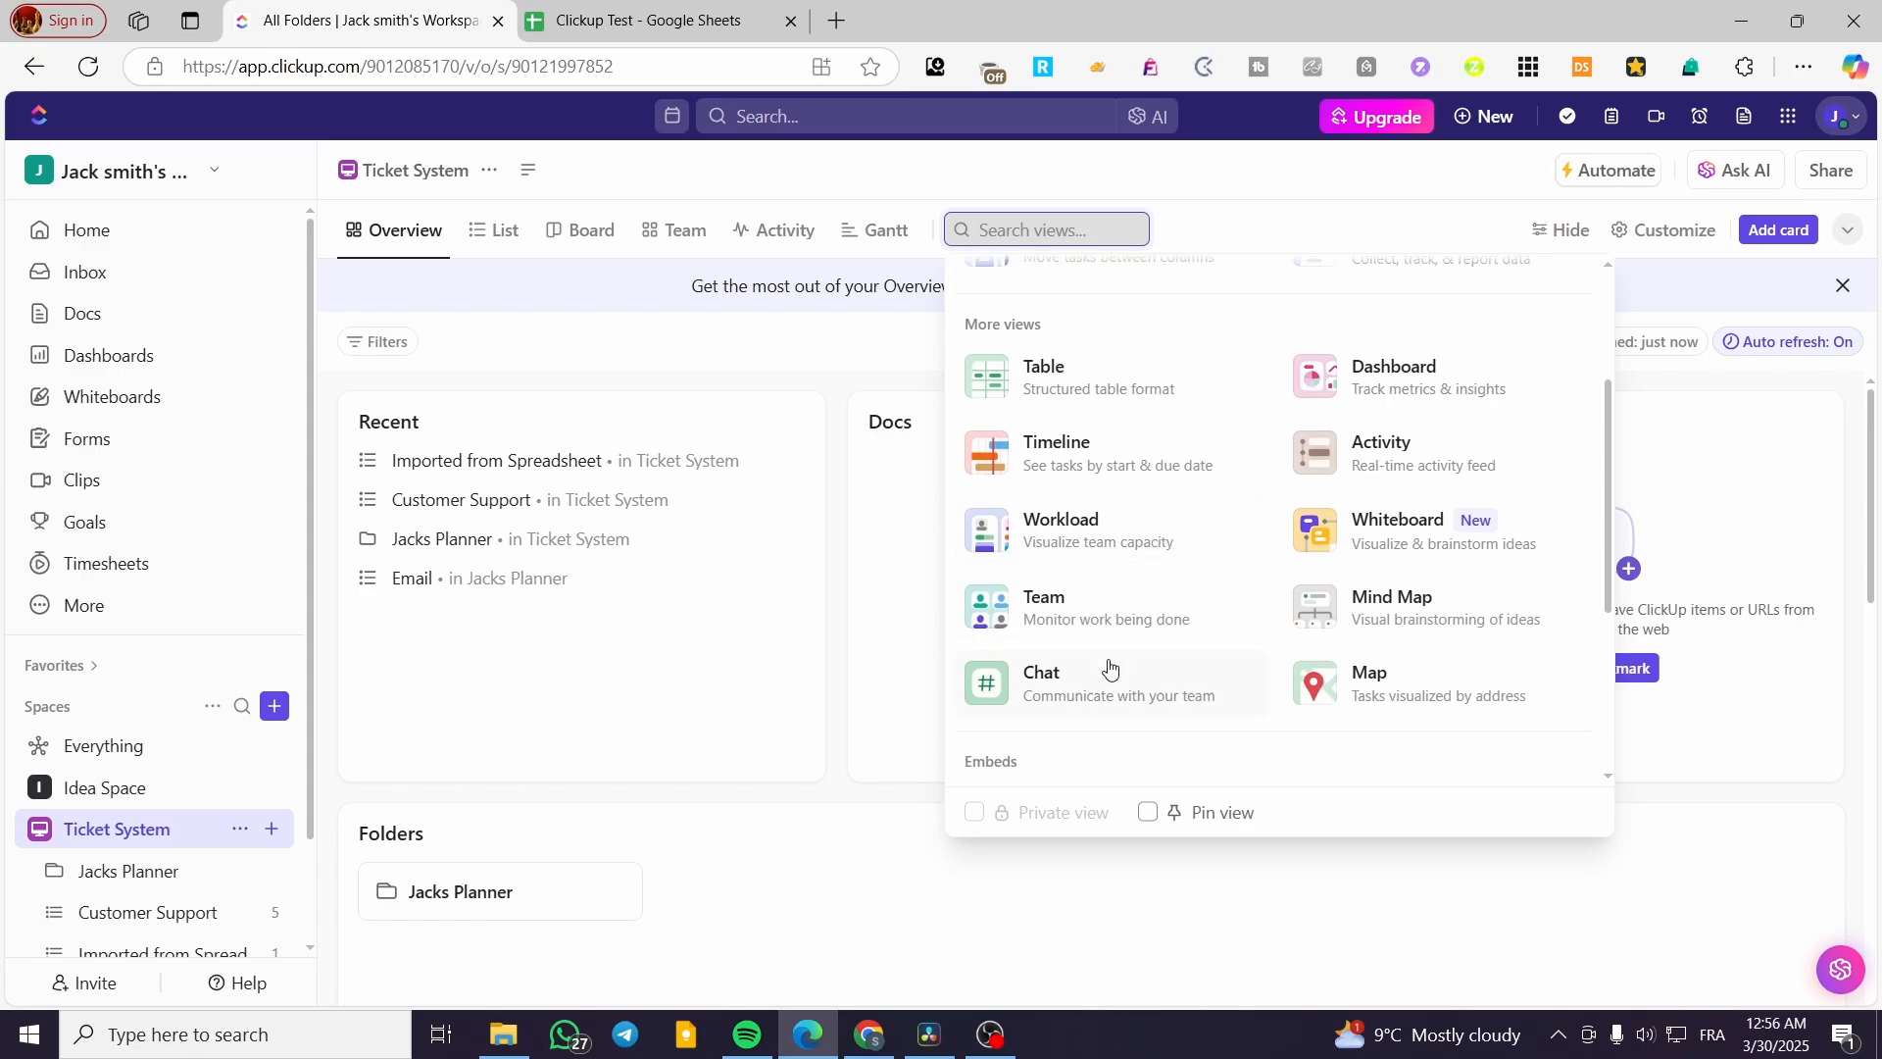
{"action": "scroll", "coordinate": [1078, 549], "scroll_direction": "up", "scroll_amount": 3}
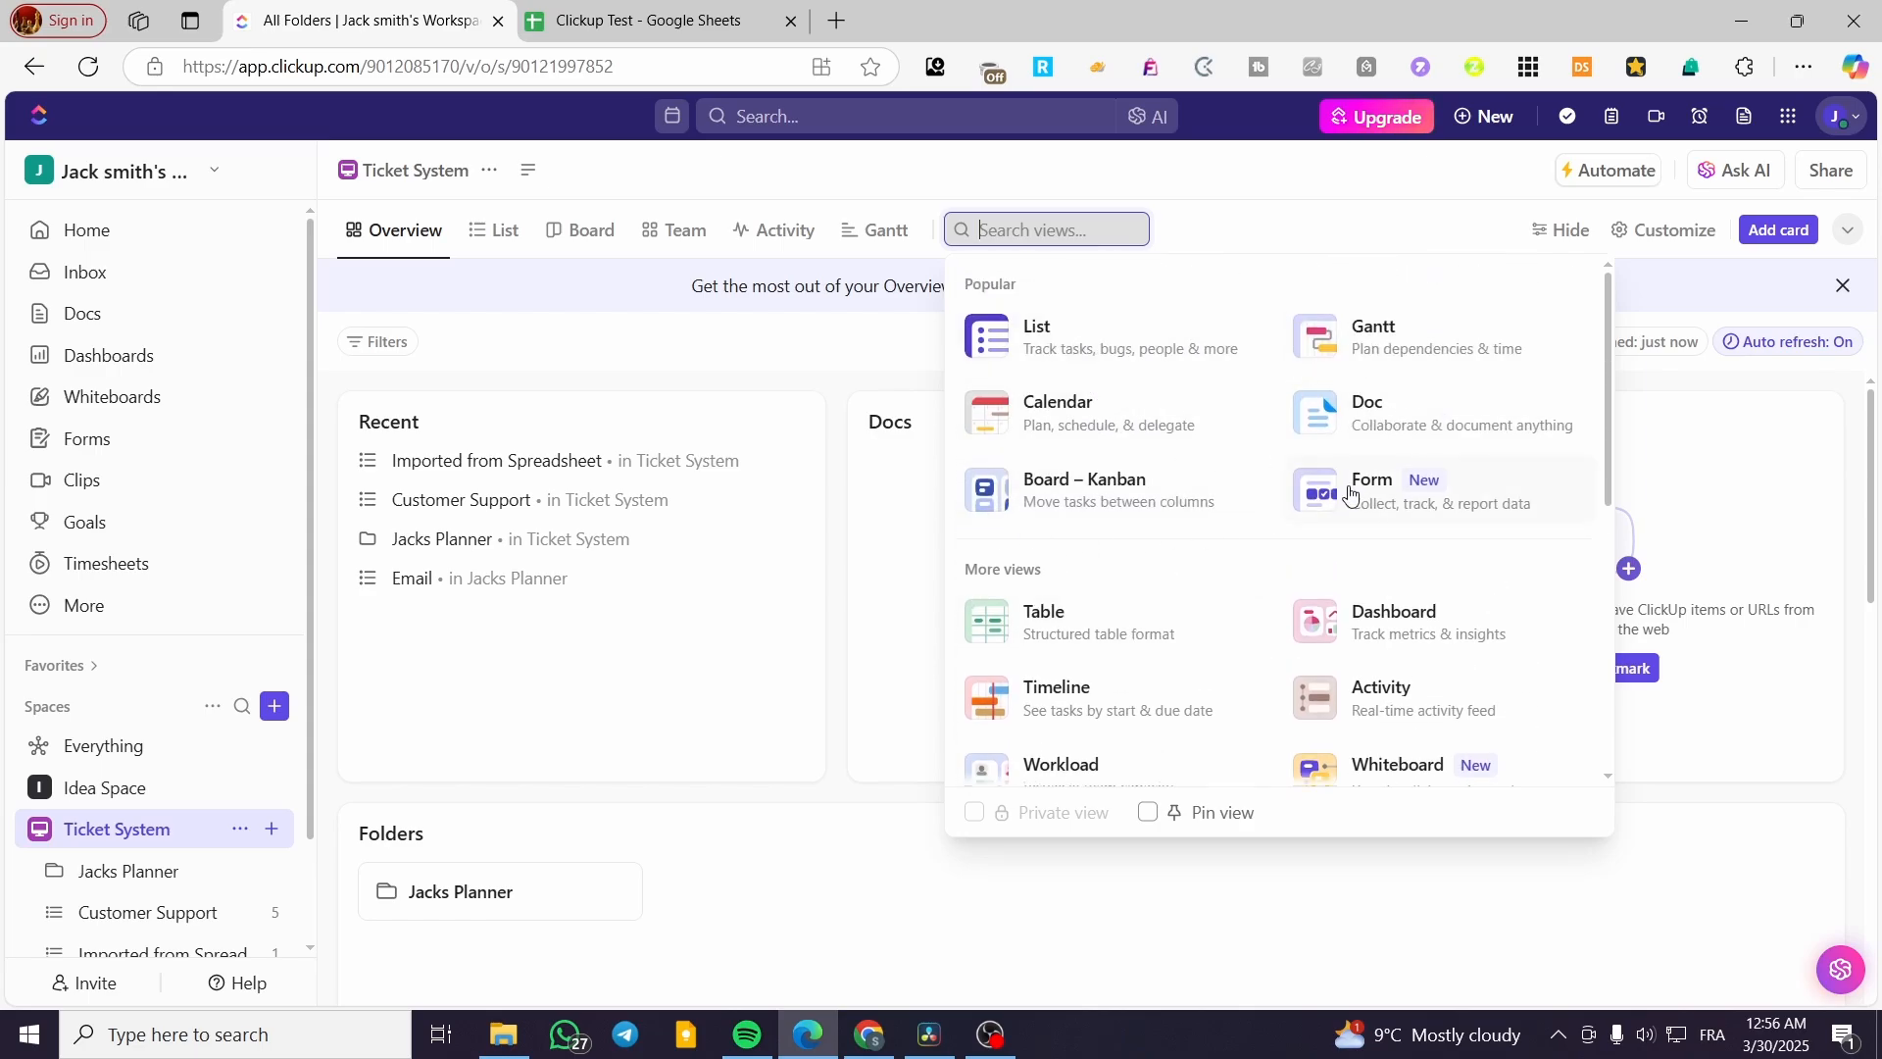
{"action": "scroll", "coordinate": [1353, 500], "scroll_direction": "down", "scroll_amount": 1}
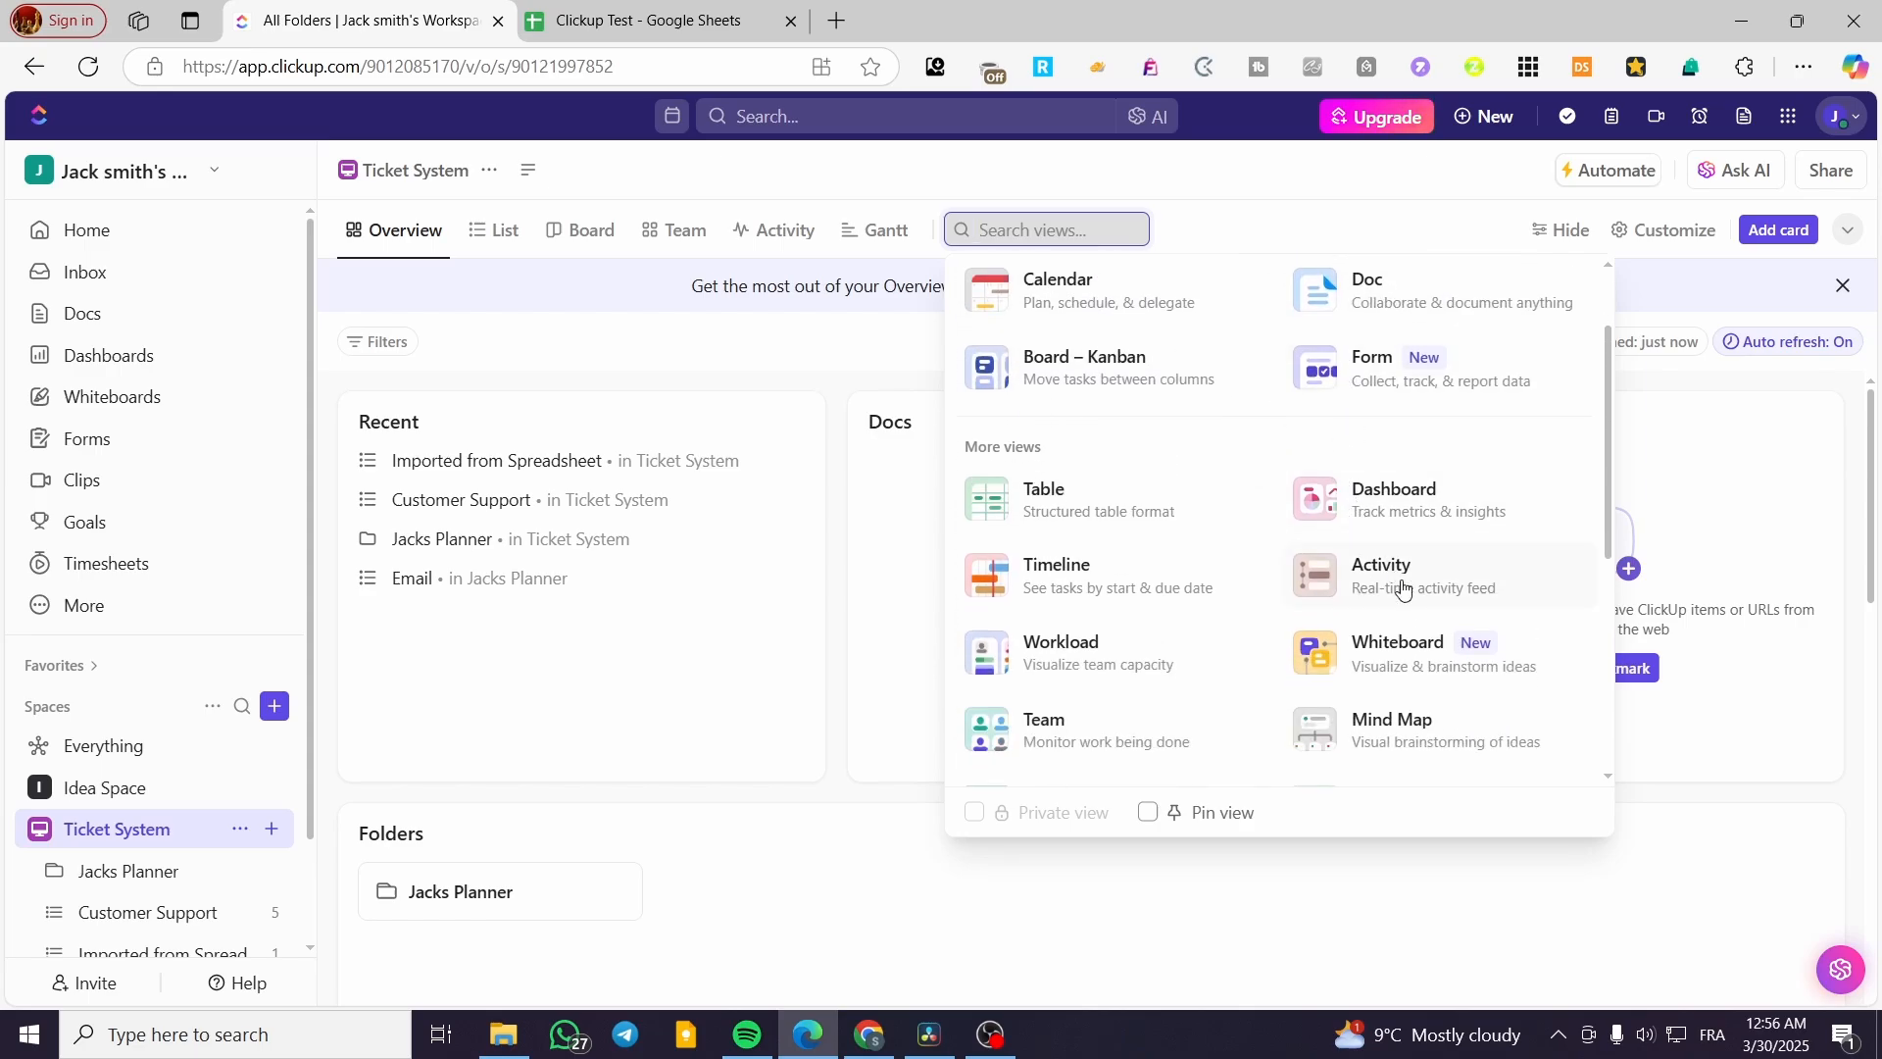
{"action": "left_click", "coordinate": [1397, 652]}
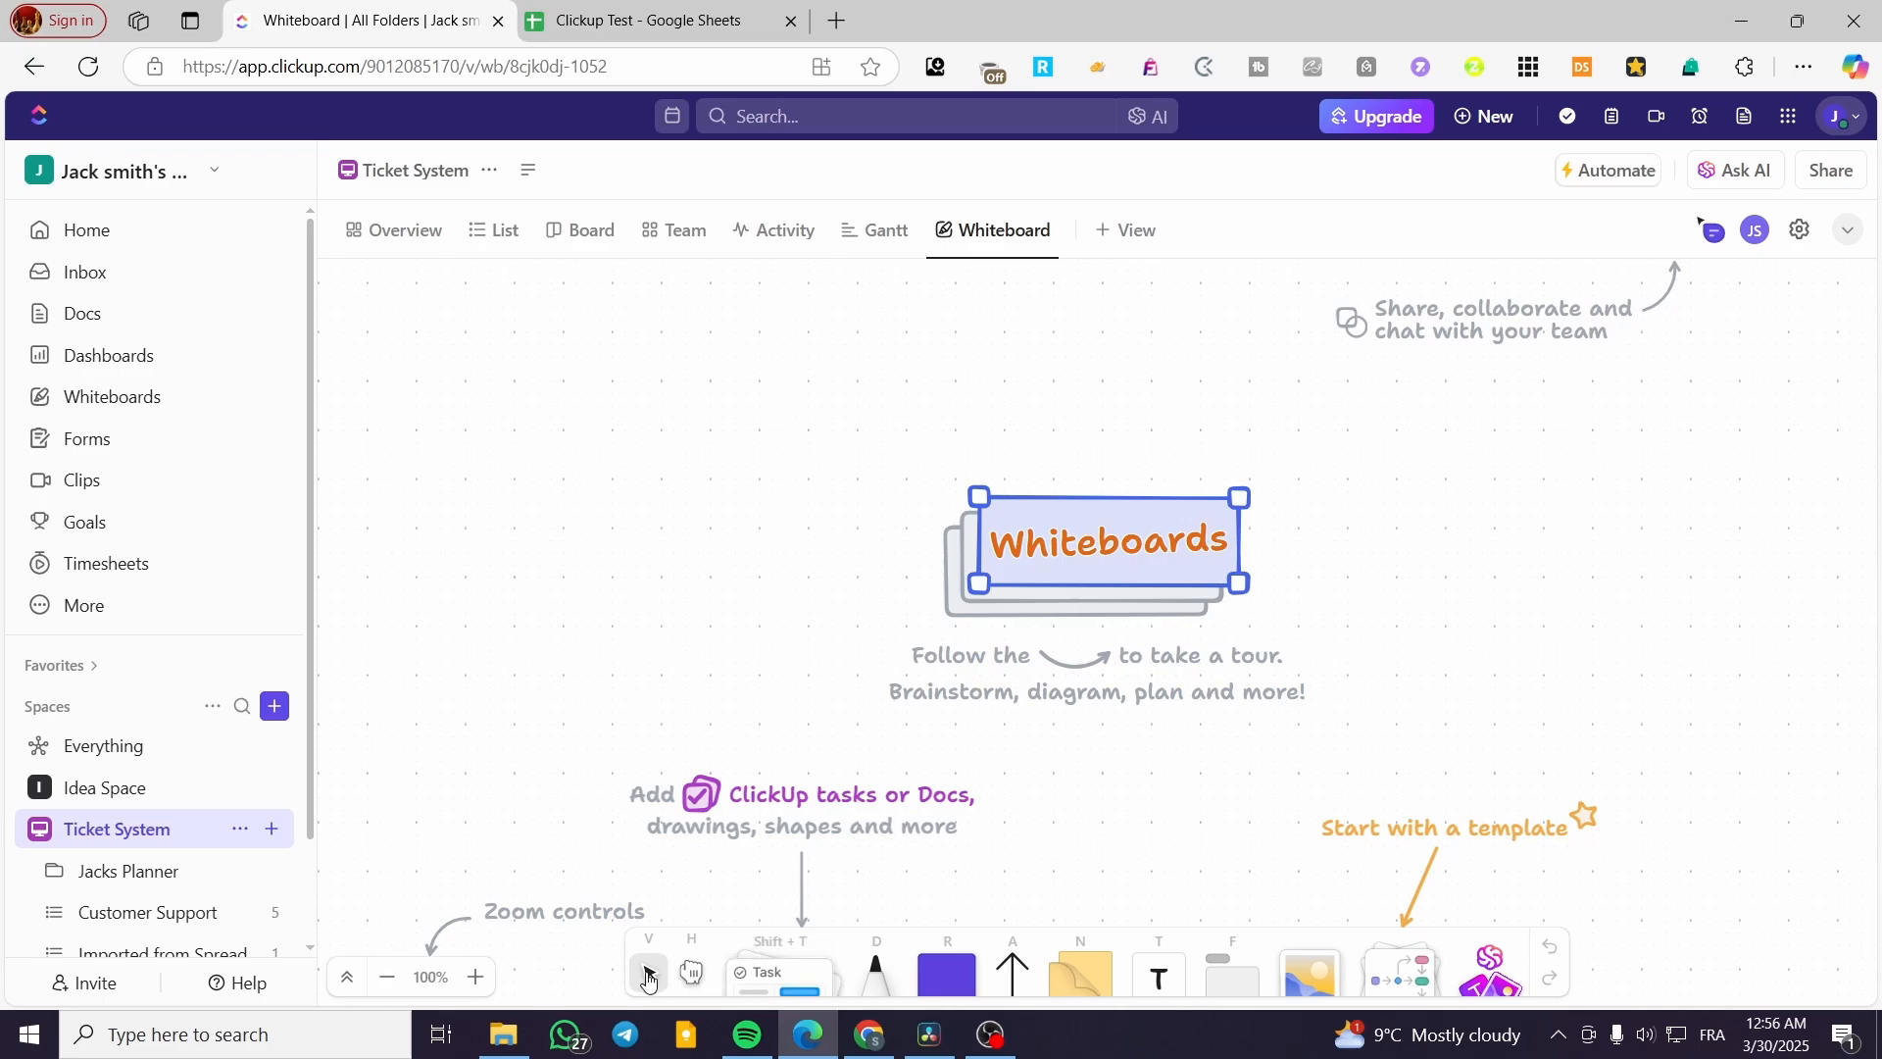
- Draw two black pen dots near the middle of the whiteboard and erase them
{"action": "left_click", "coordinate": [693, 973]}
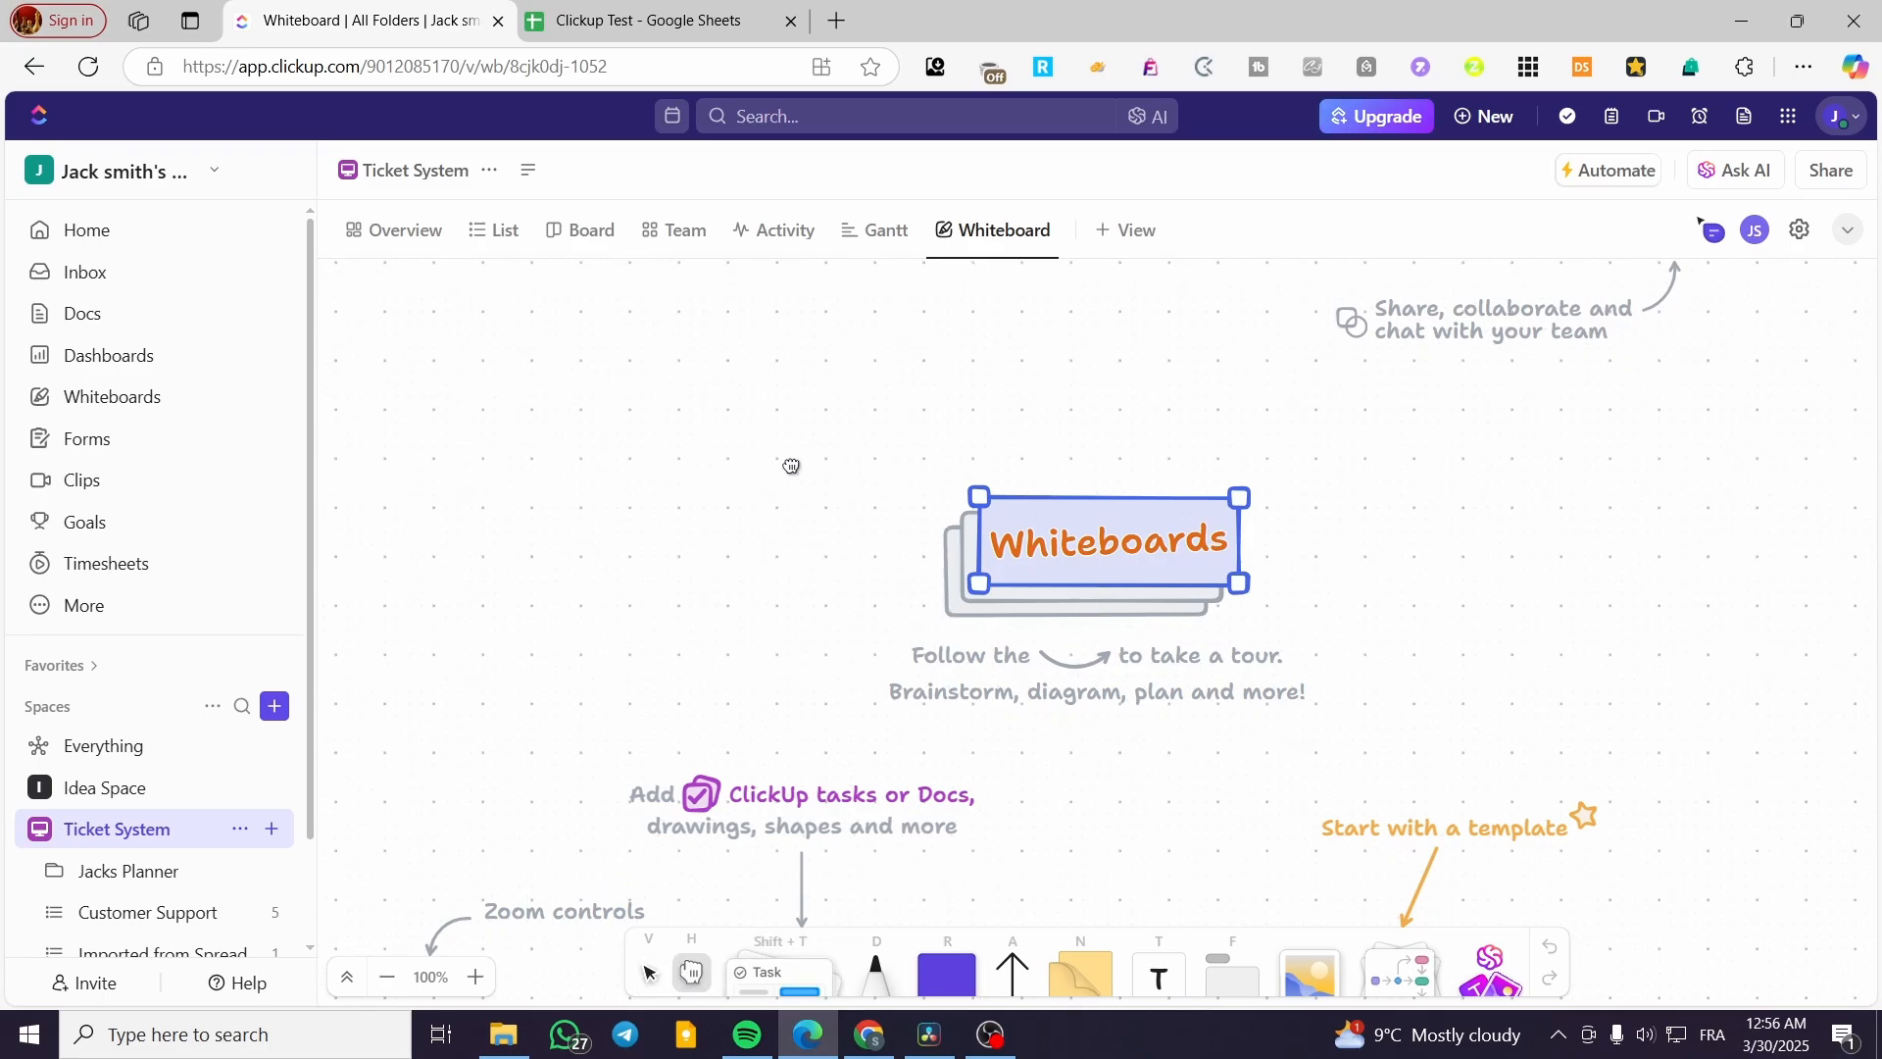
{"action": "key", "text": "d"}
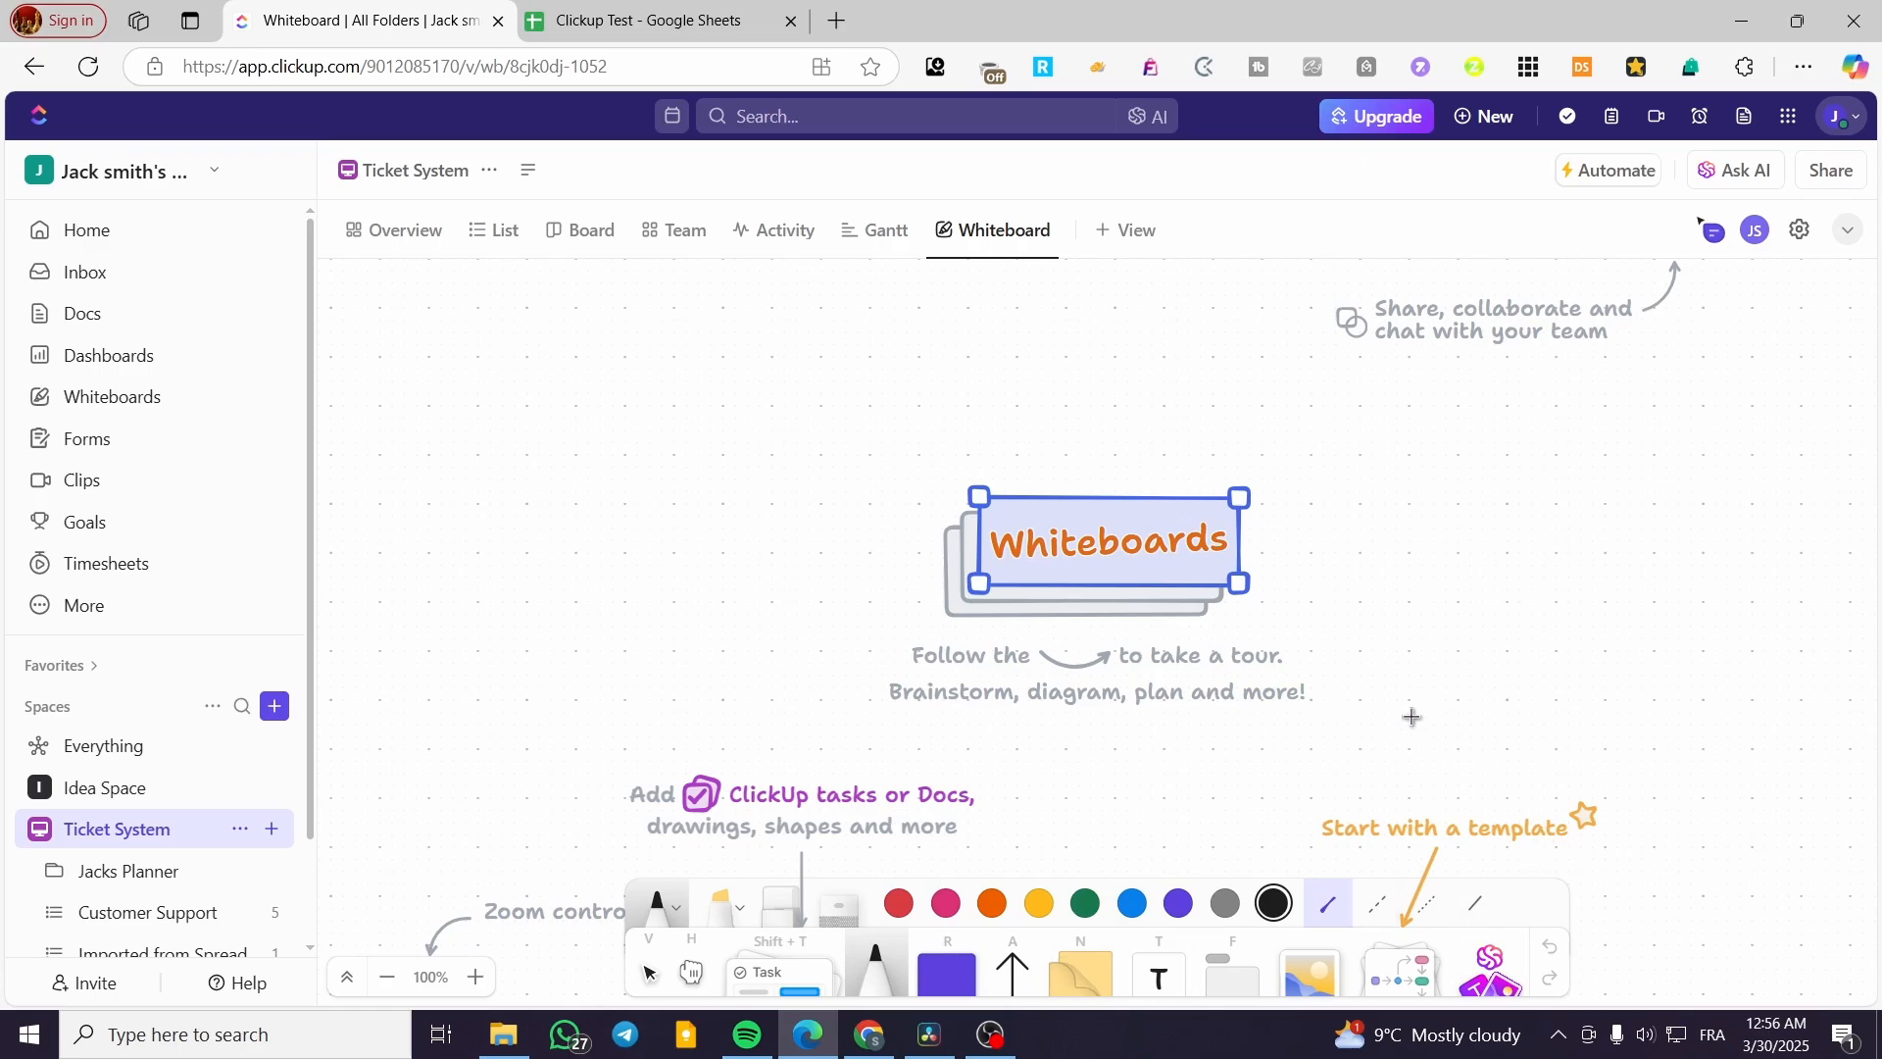
{"action": "left_click", "coordinate": [1185, 571]}
{"action": "left_click", "coordinate": [1157, 557]}
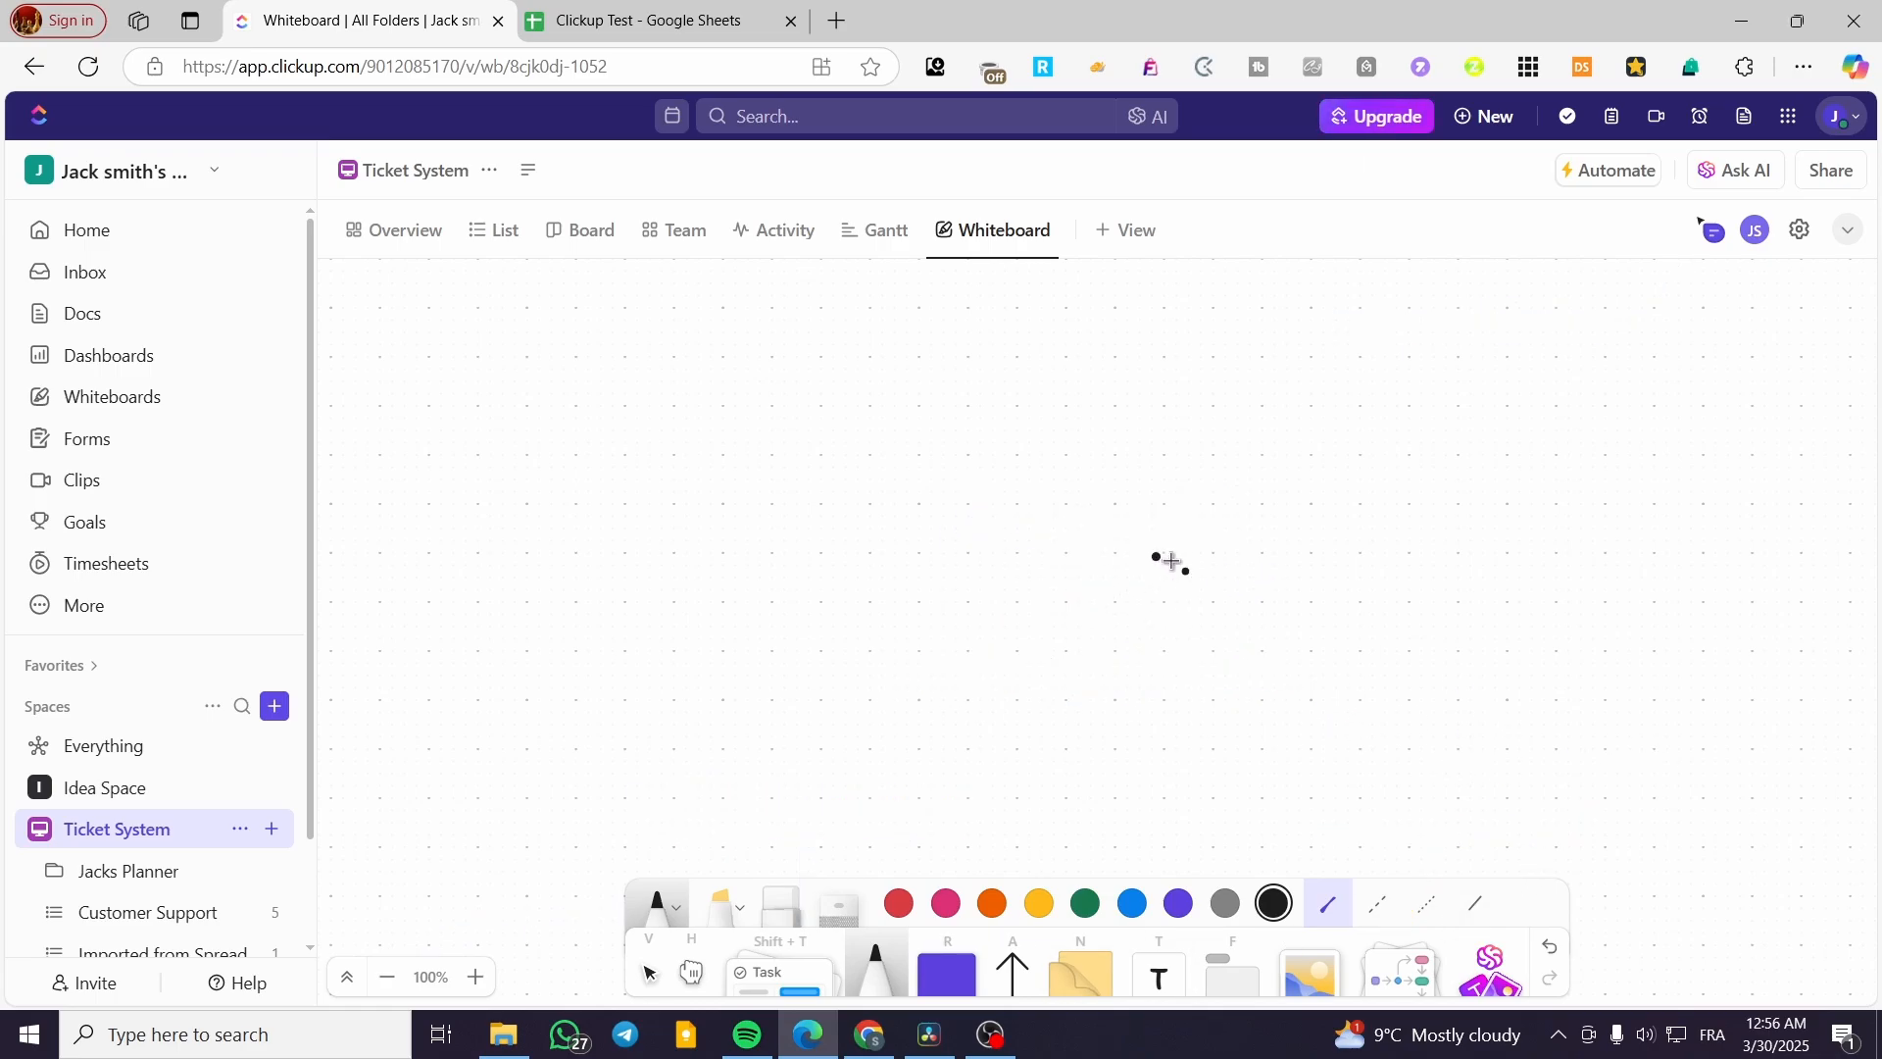
{"action": "left_click", "coordinate": [840, 902]}
{"action": "left_click", "coordinate": [783, 903]}
{"action": "mouse_move", "coordinate": [1179, 575]}
{"action": "left_mouse_down"}
{"action": "mouse_move", "coordinate": [1213, 545]}
{"action": "mouse_move", "coordinate": [1158, 569]}
{"action": "mouse_move", "coordinate": [1217, 566]}
{"action": "left_mouse_up"}
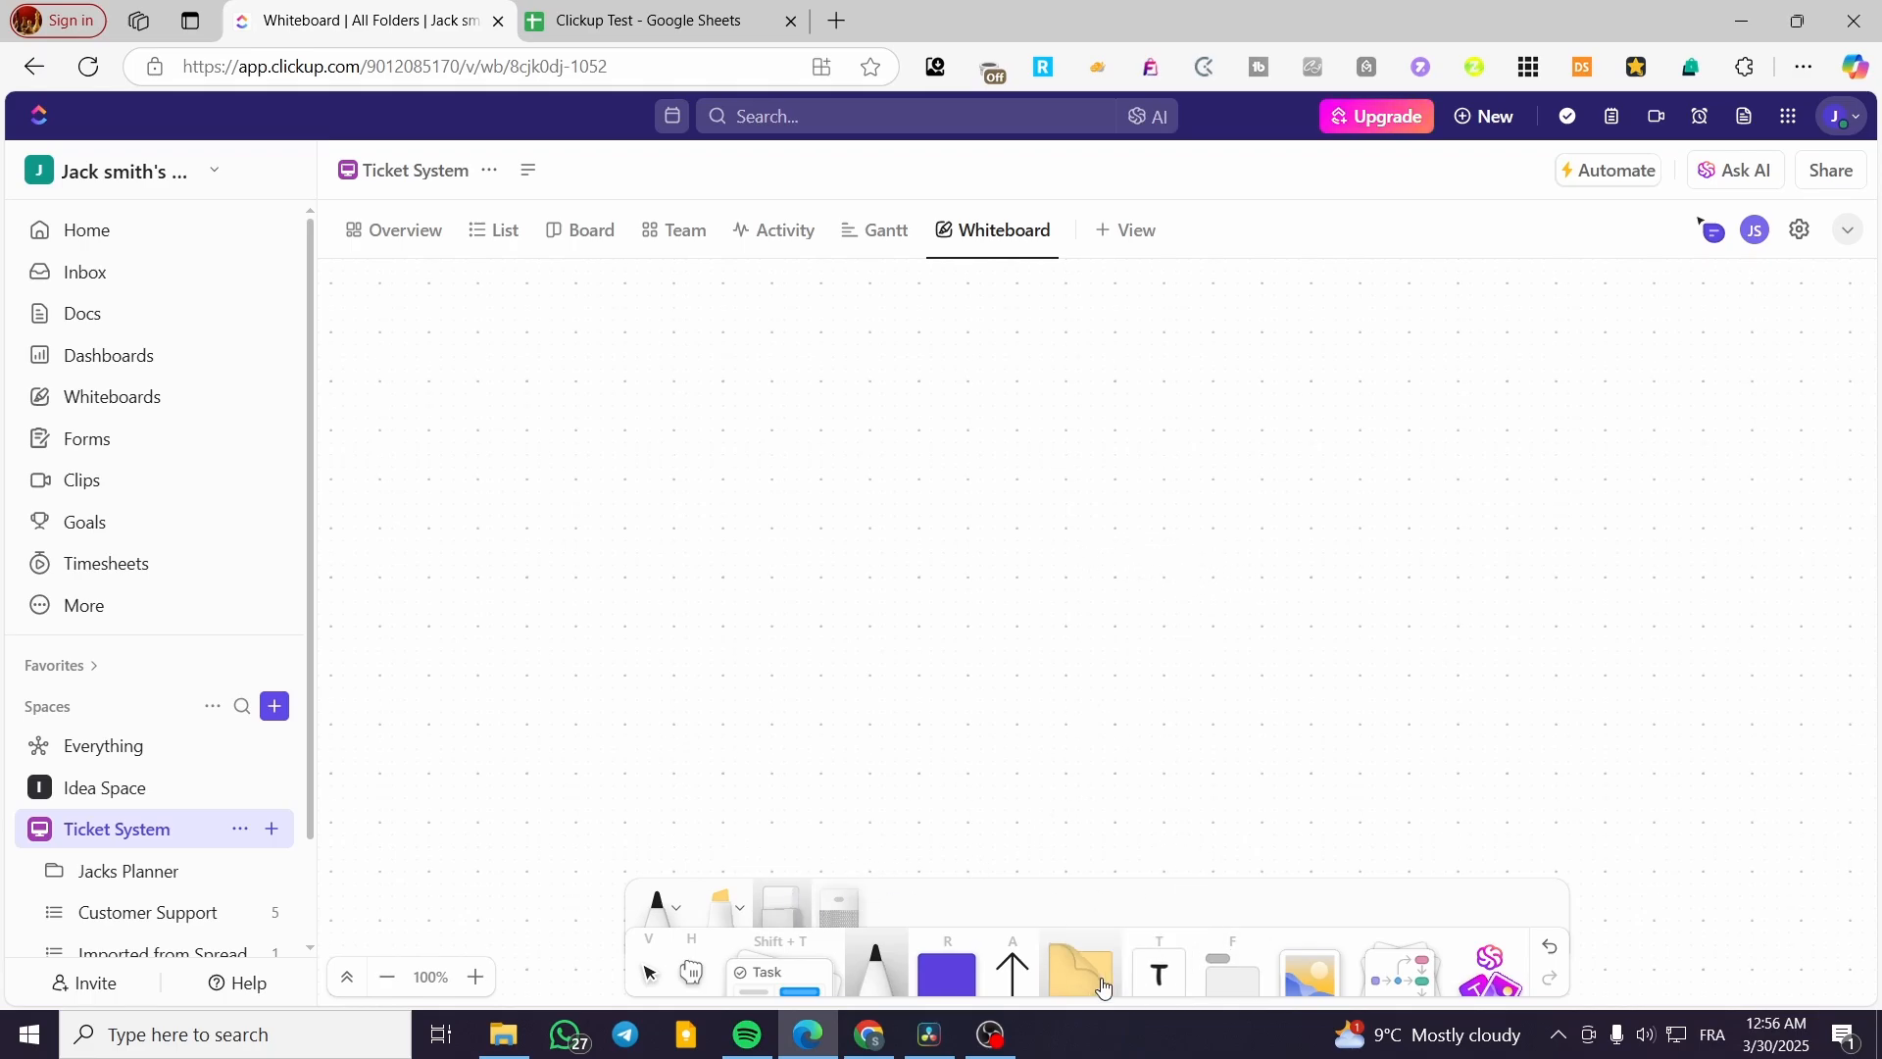
- Draw a wide purple rectangle near the top of the whiteboard and label it "Idea"
{"action": "left_click", "coordinate": [956, 992]}
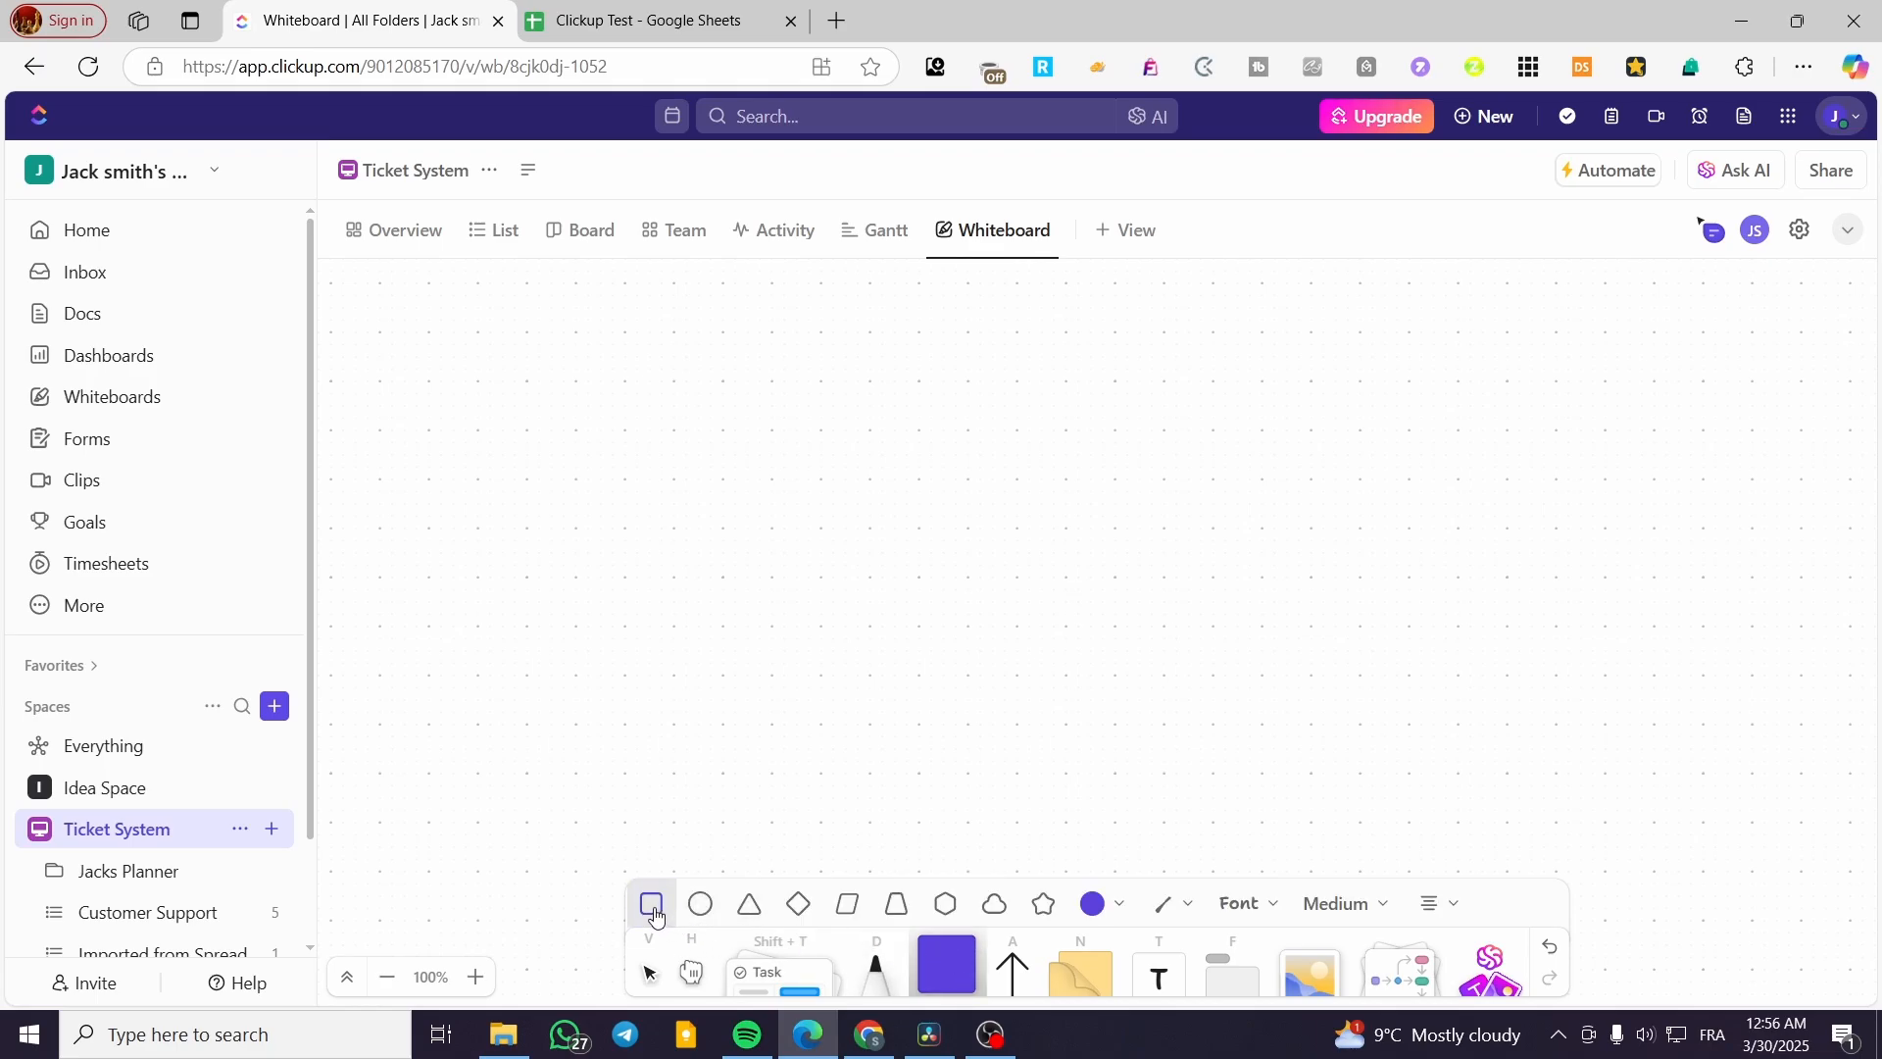
{"action": "left_click_drag", "start_coordinate": [895, 333], "coordinate": [1219, 396]}
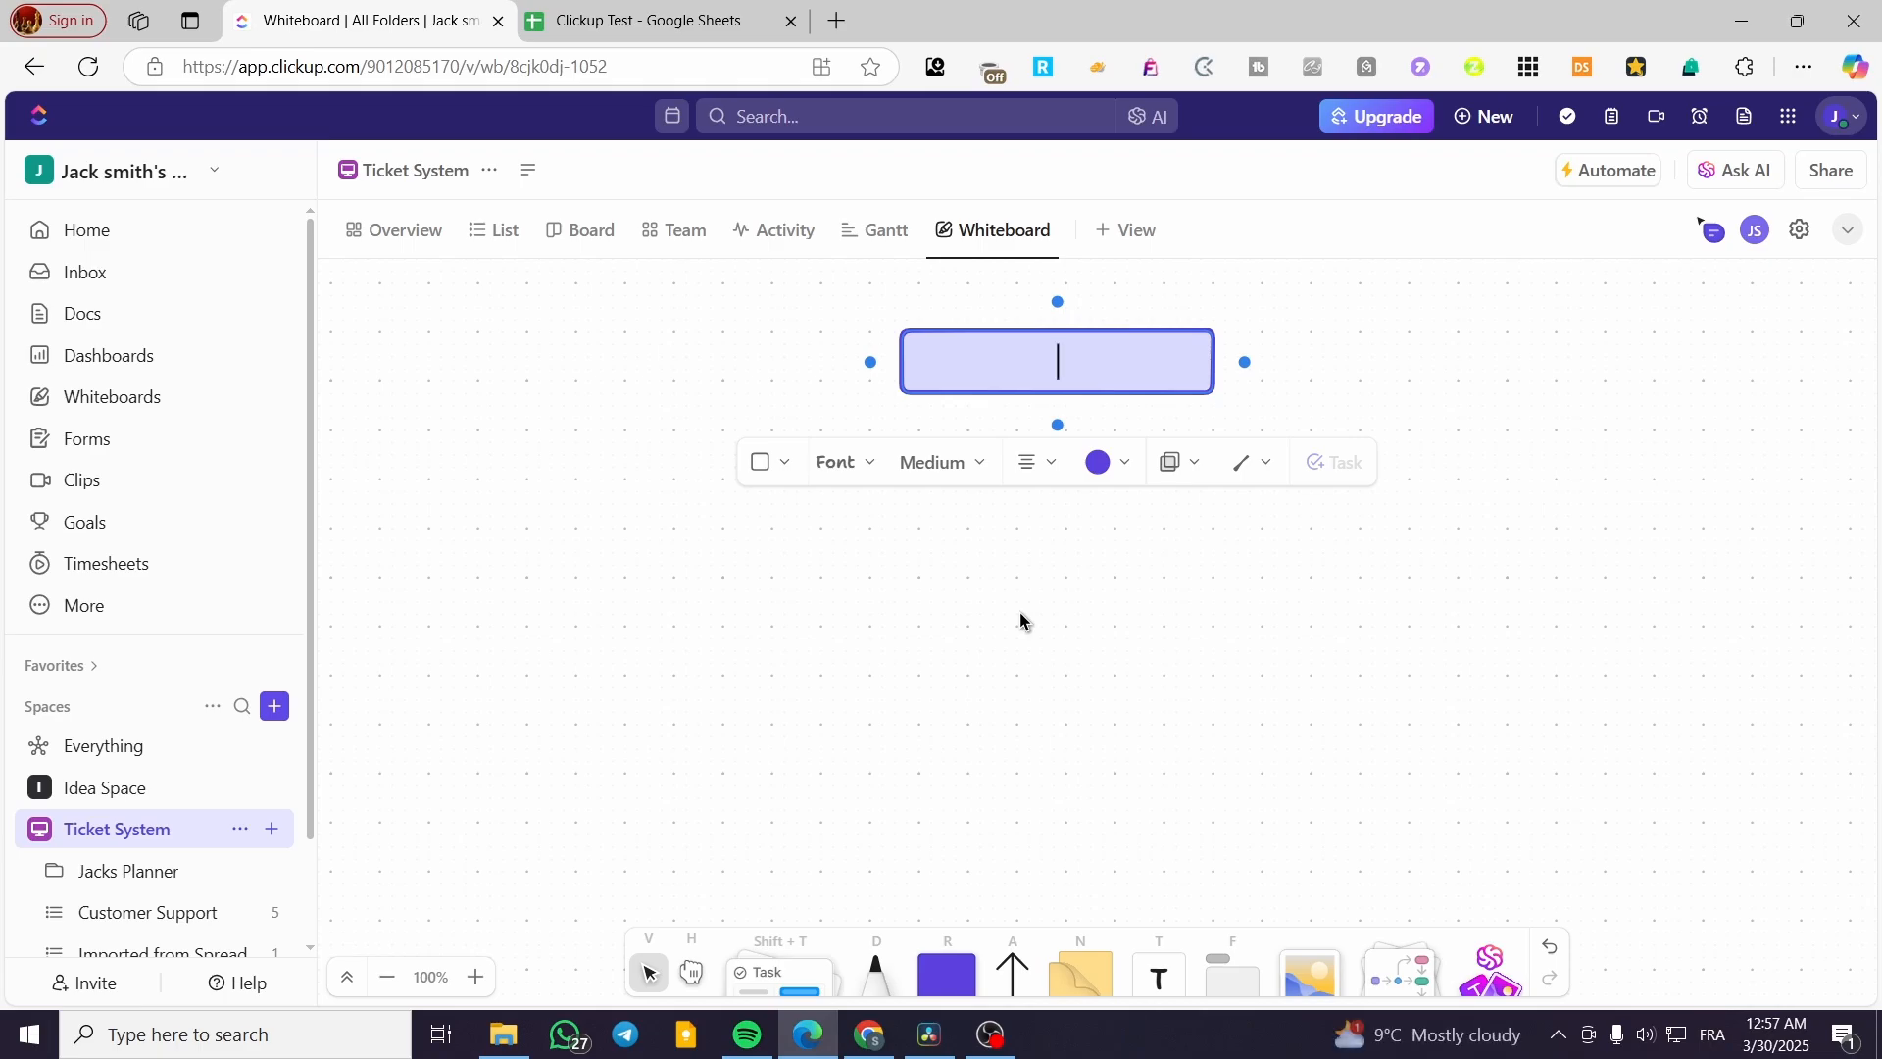
{"action": "type", "text": "Idea"}
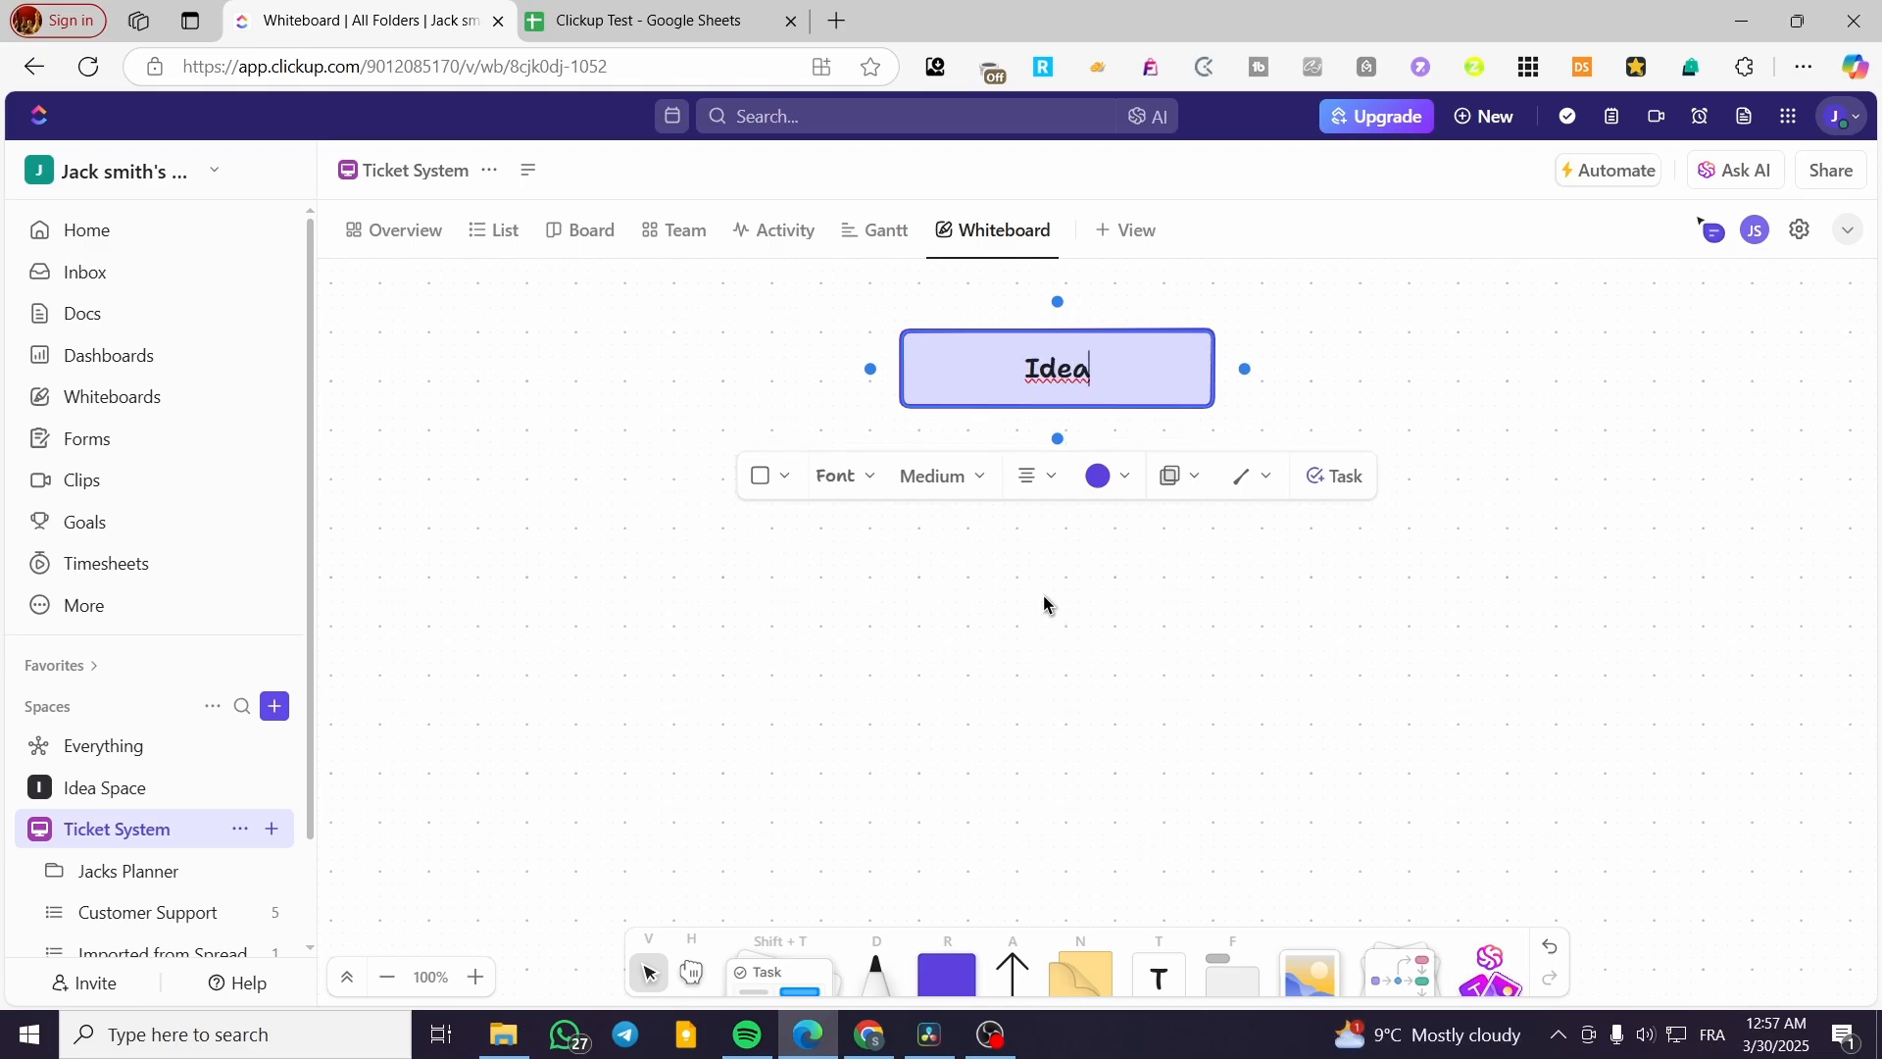
{"action": "mouse_move", "coordinate": [1112, 372]}
{"action": "left_mouse_down"}
{"action": "mouse_move", "coordinate": [1020, 371]}
{"action": "mouse_move", "coordinate": [1127, 372]}
{"action": "left_mouse_up"}
- Set the Idea rectangle's text to the Mono font and the Large size
{"action": "double_click", "coordinate": [1087, 369]}
{"action": "left_click", "coordinate": [886, 478]}
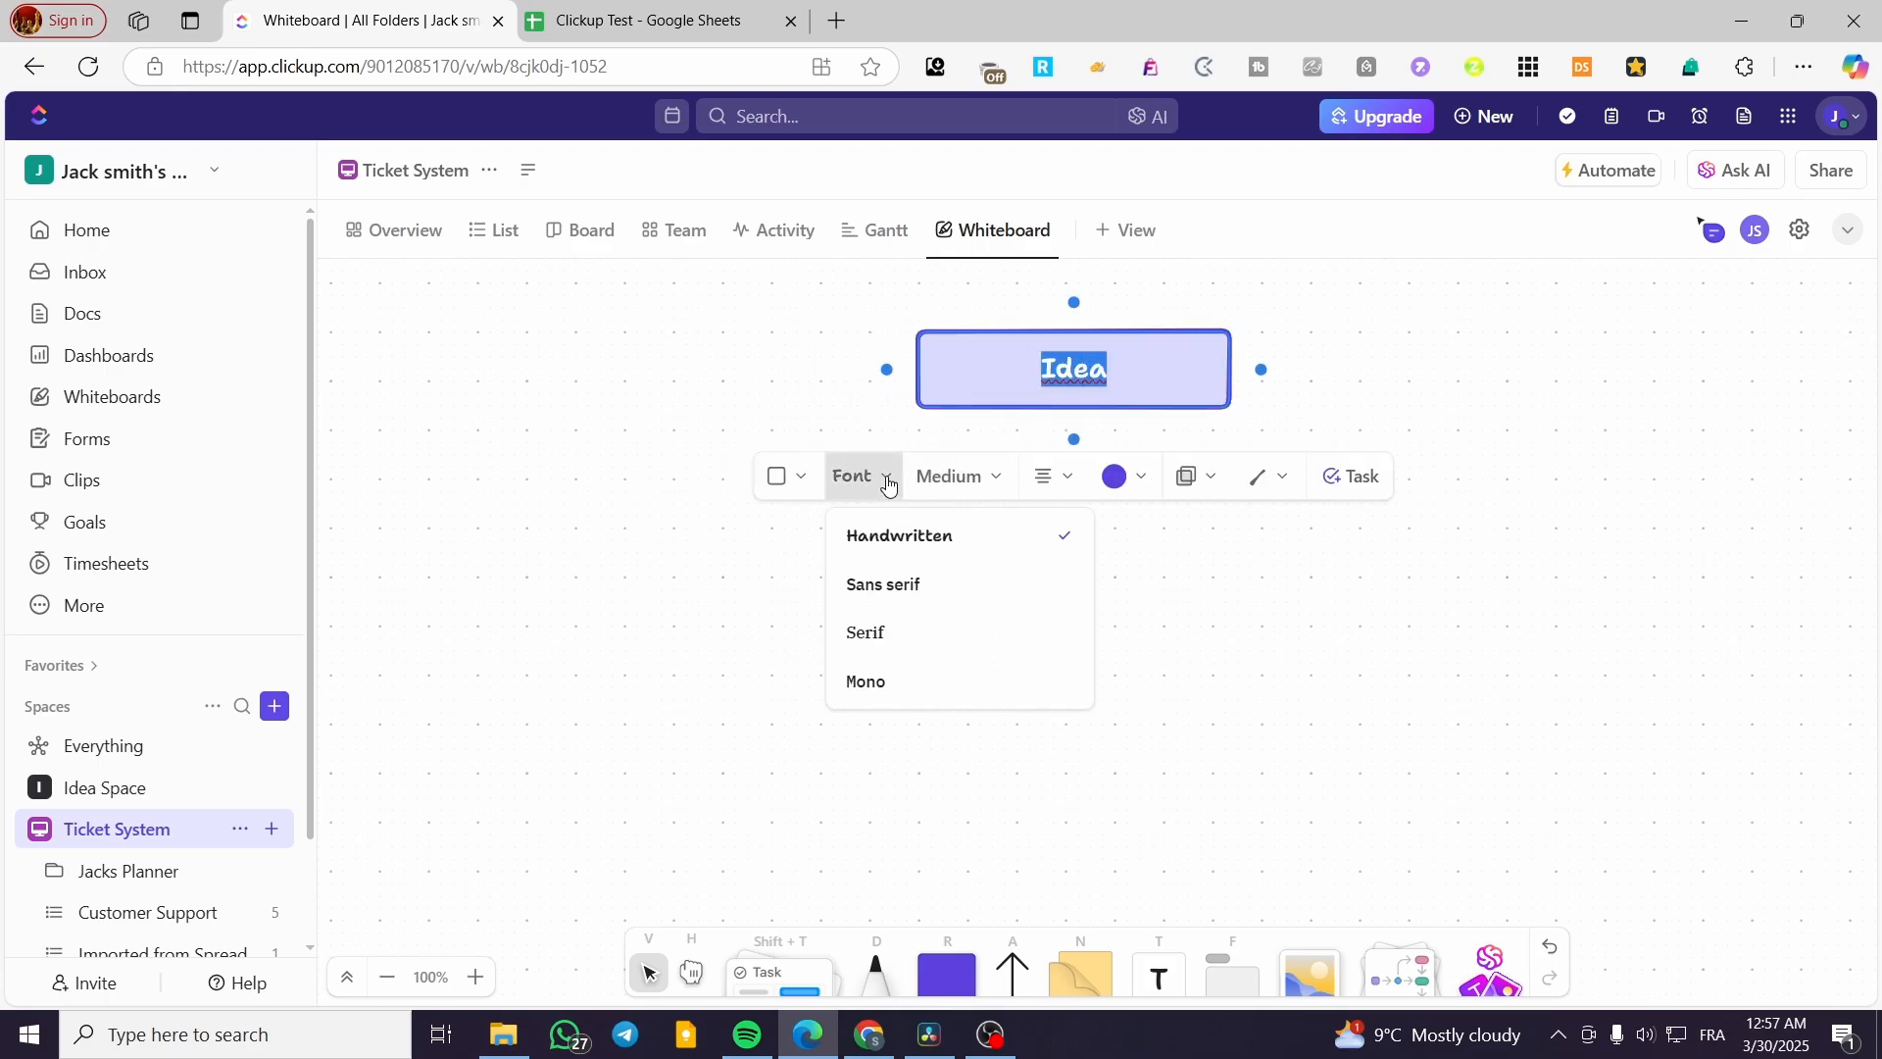
{"action": "left_click", "coordinate": [969, 689]}
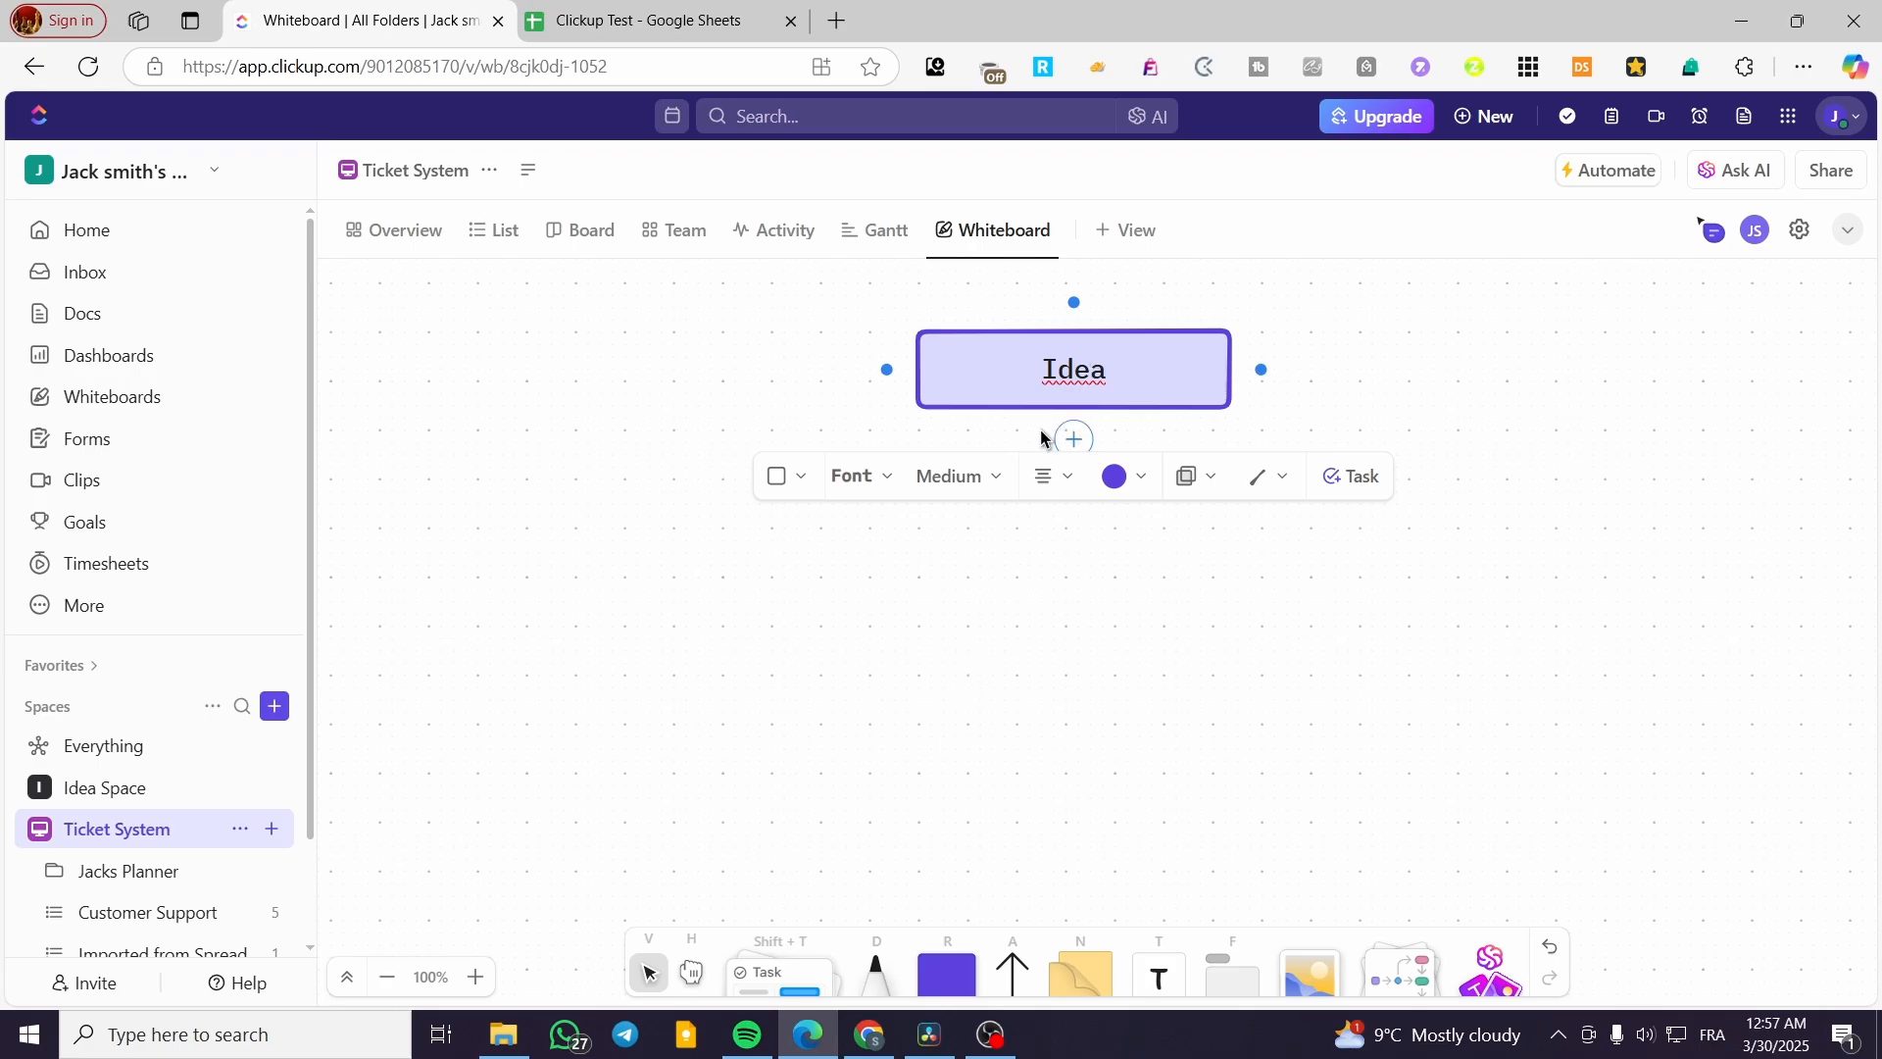
{"action": "key", "text": "ctrl+a"}
{"action": "left_click", "coordinate": [996, 476]}
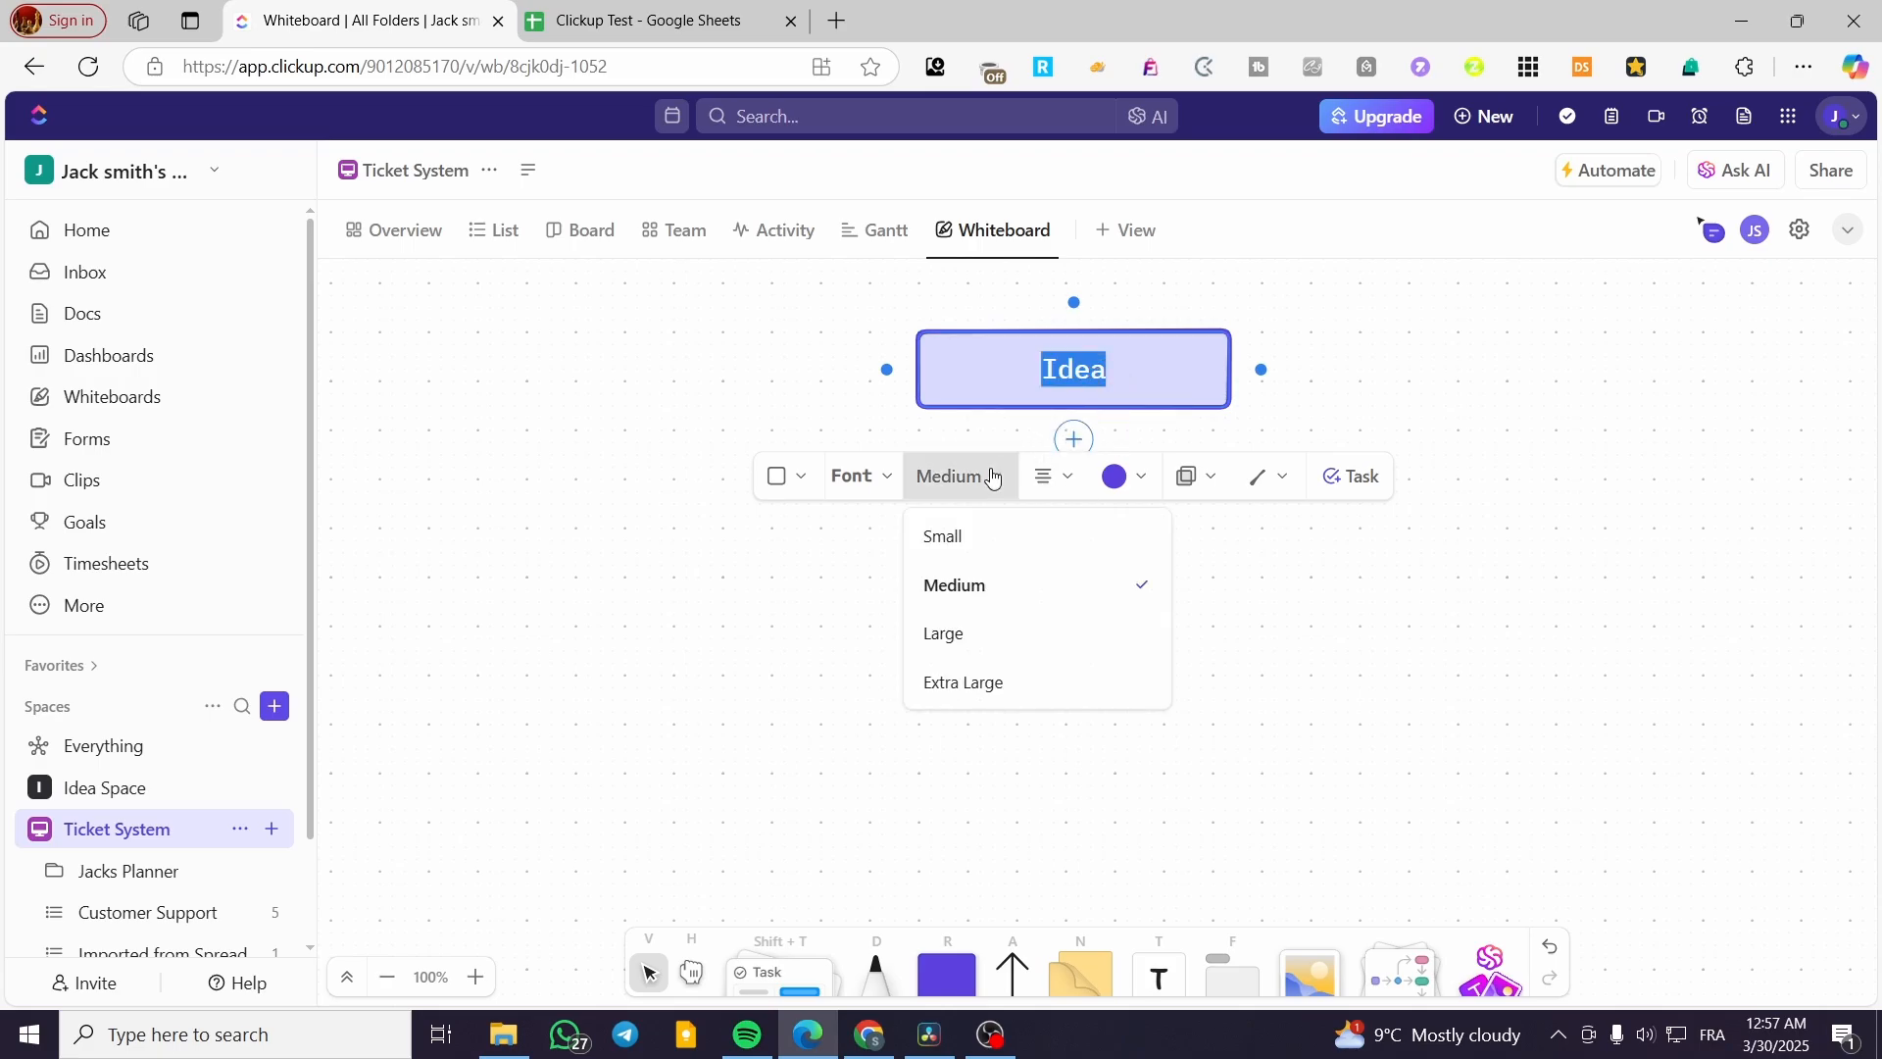
{"action": "left_click", "coordinate": [999, 635]}
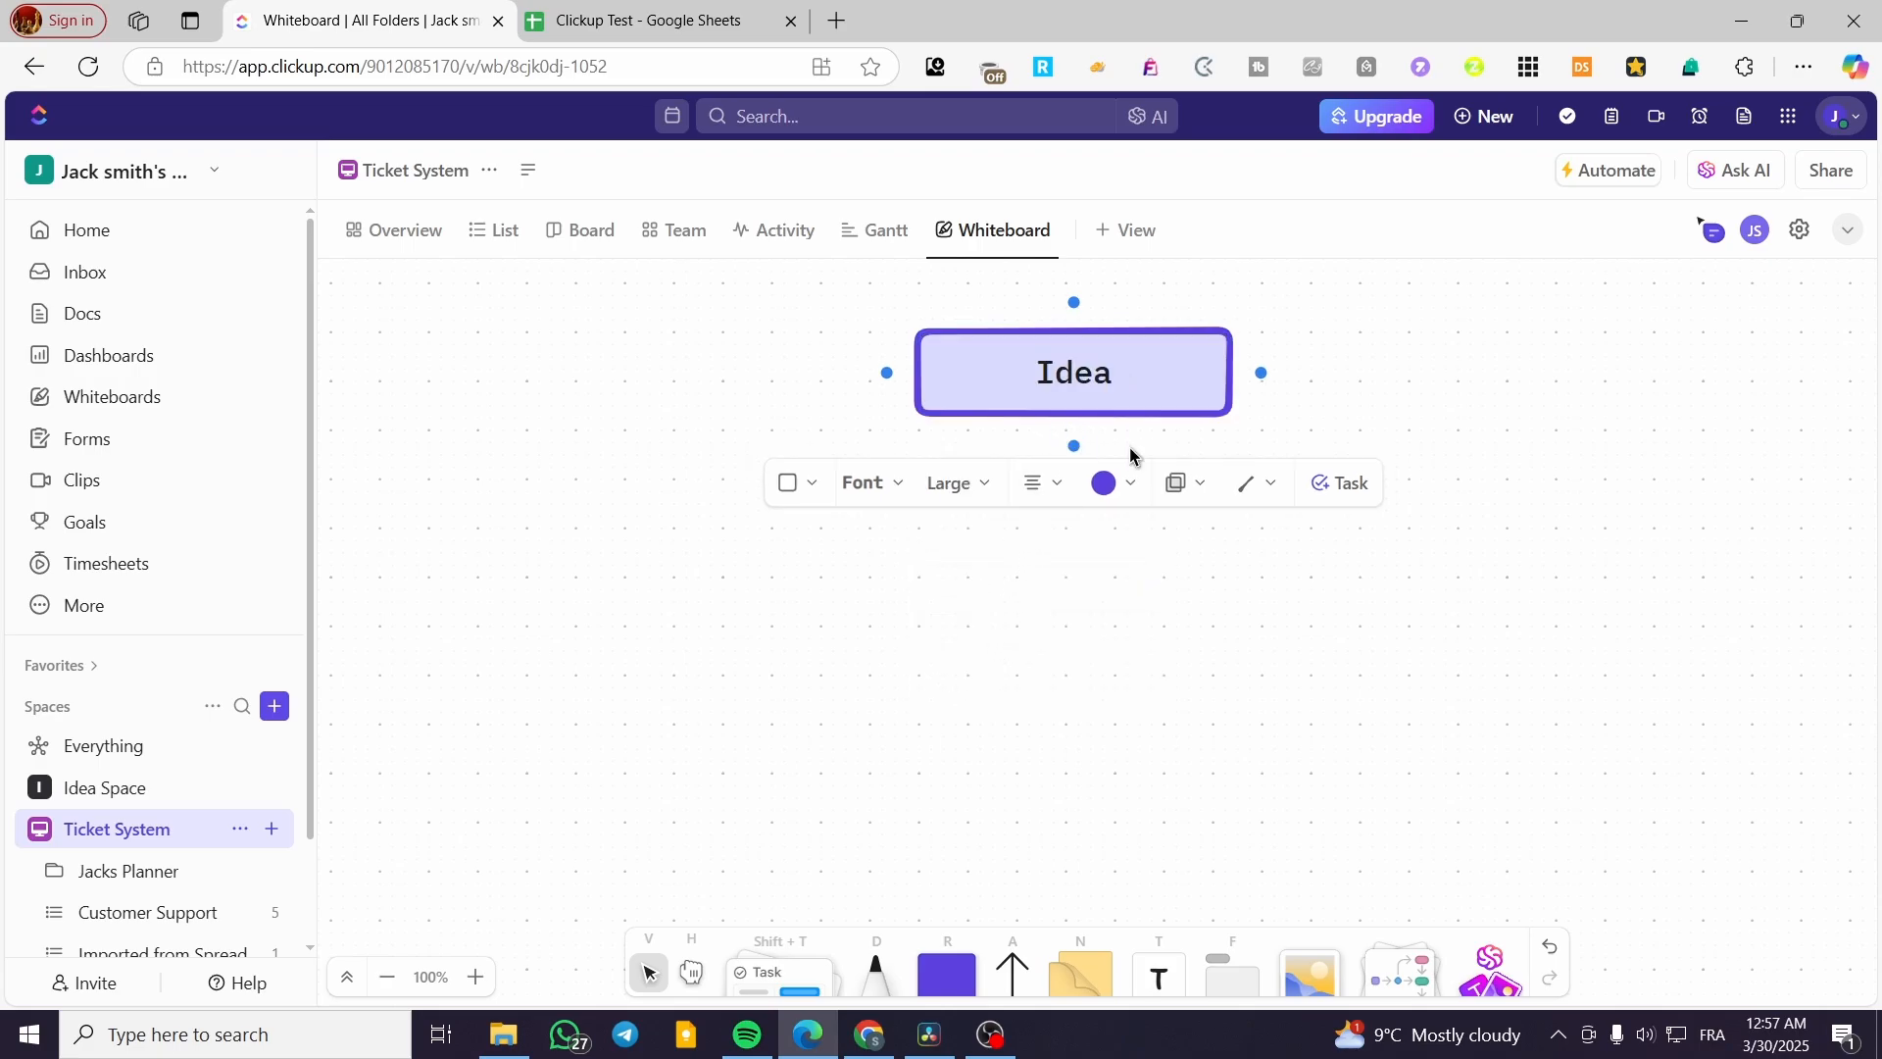
- Move the Idea rectangle slightly upward on the whiteboard and deselect it
{"action": "left_click", "coordinate": [1410, 333]}
{"action": "left_click_drag", "start_coordinate": [1111, 378], "coordinate": [1106, 359]}
{"action": "left_click", "coordinate": [1394, 382]}
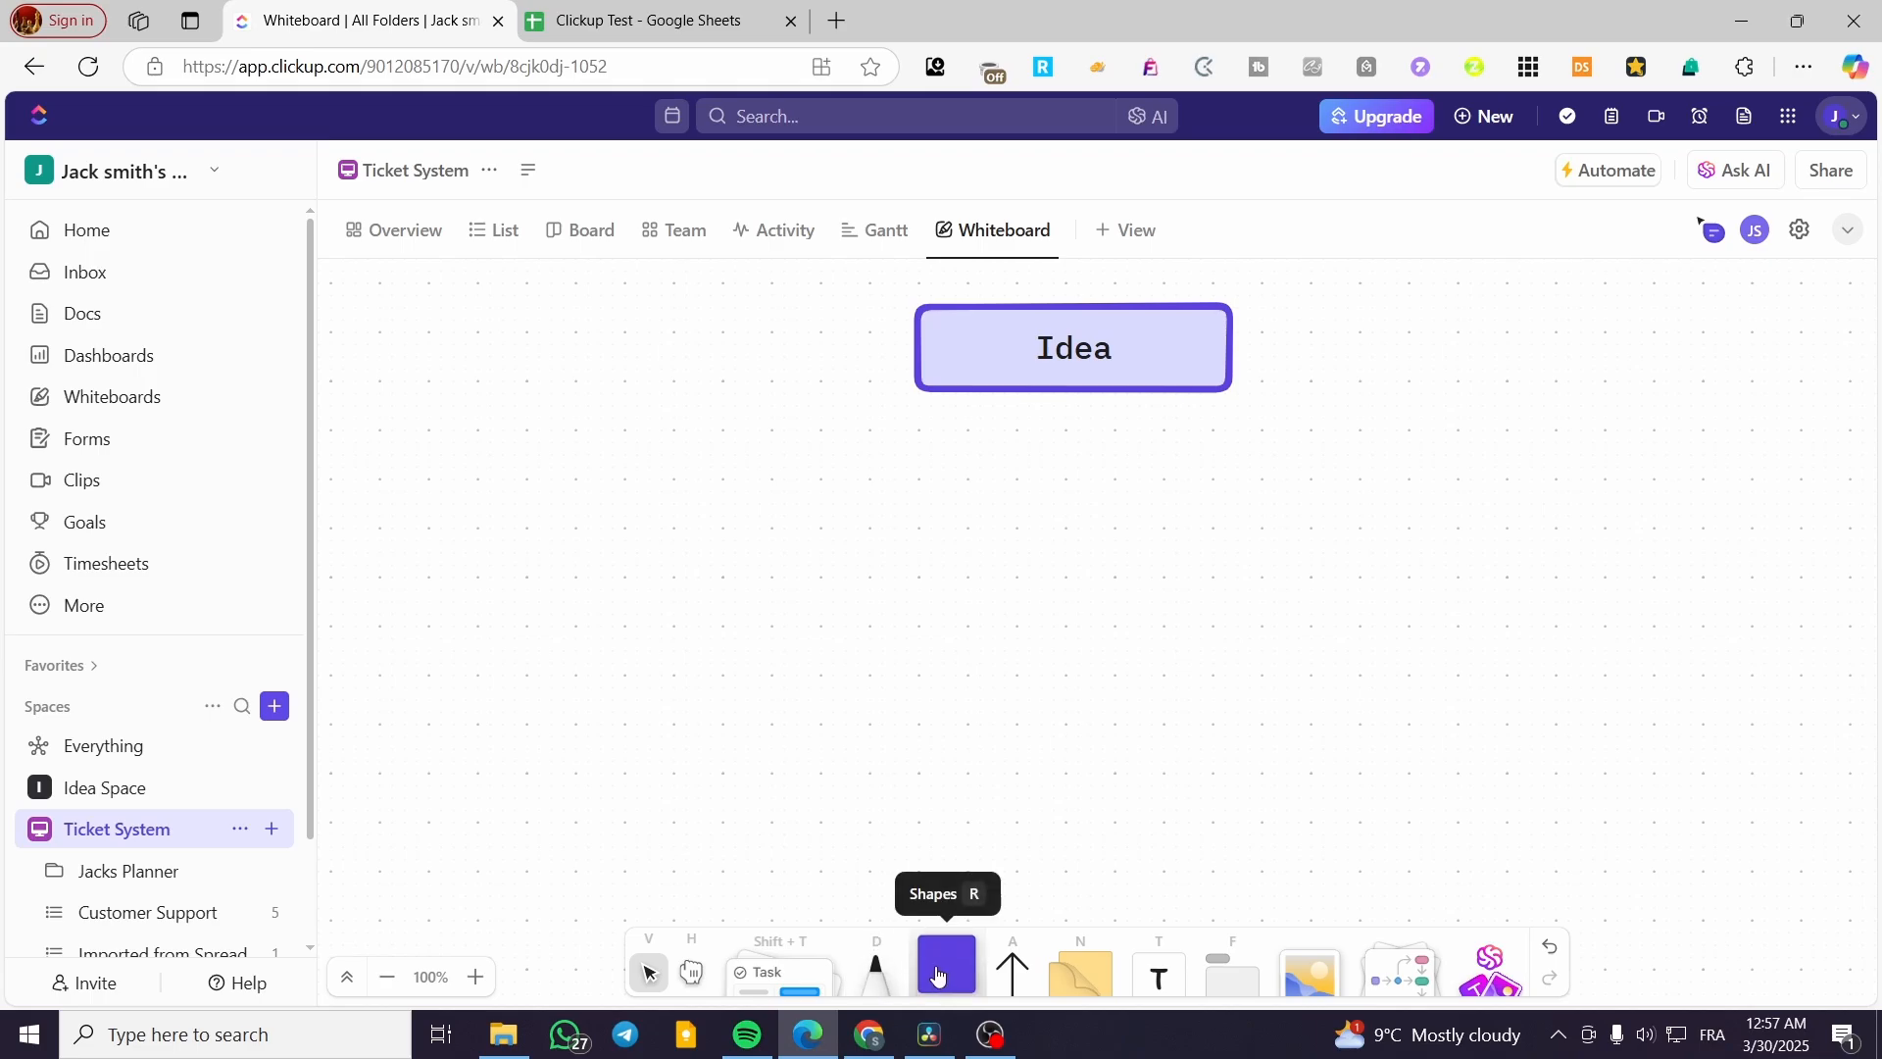
- Browse the ClickUp whiteboard templates in the Template Center through all use-case categories
{"action": "left_click", "coordinate": [1408, 974]}
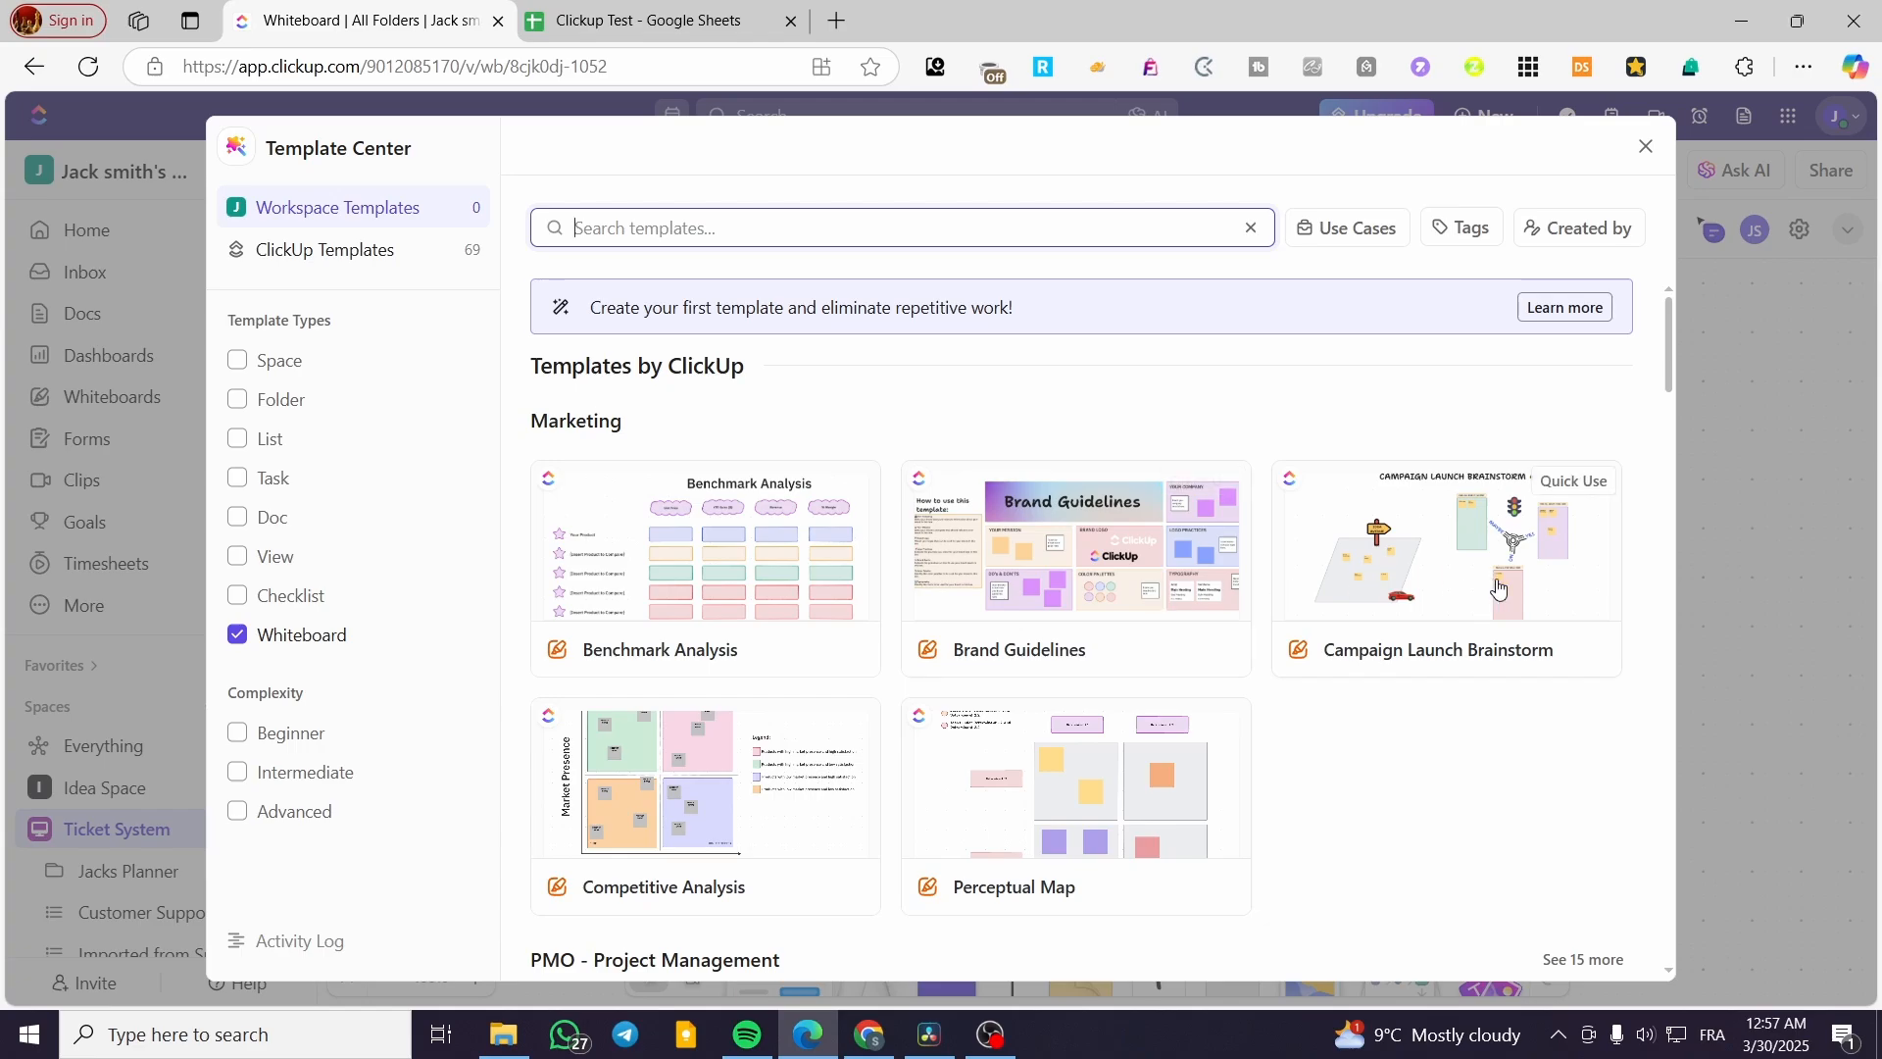
{"action": "scroll", "coordinate": [1518, 774], "scroll_direction": "down", "scroll_amount": 4}
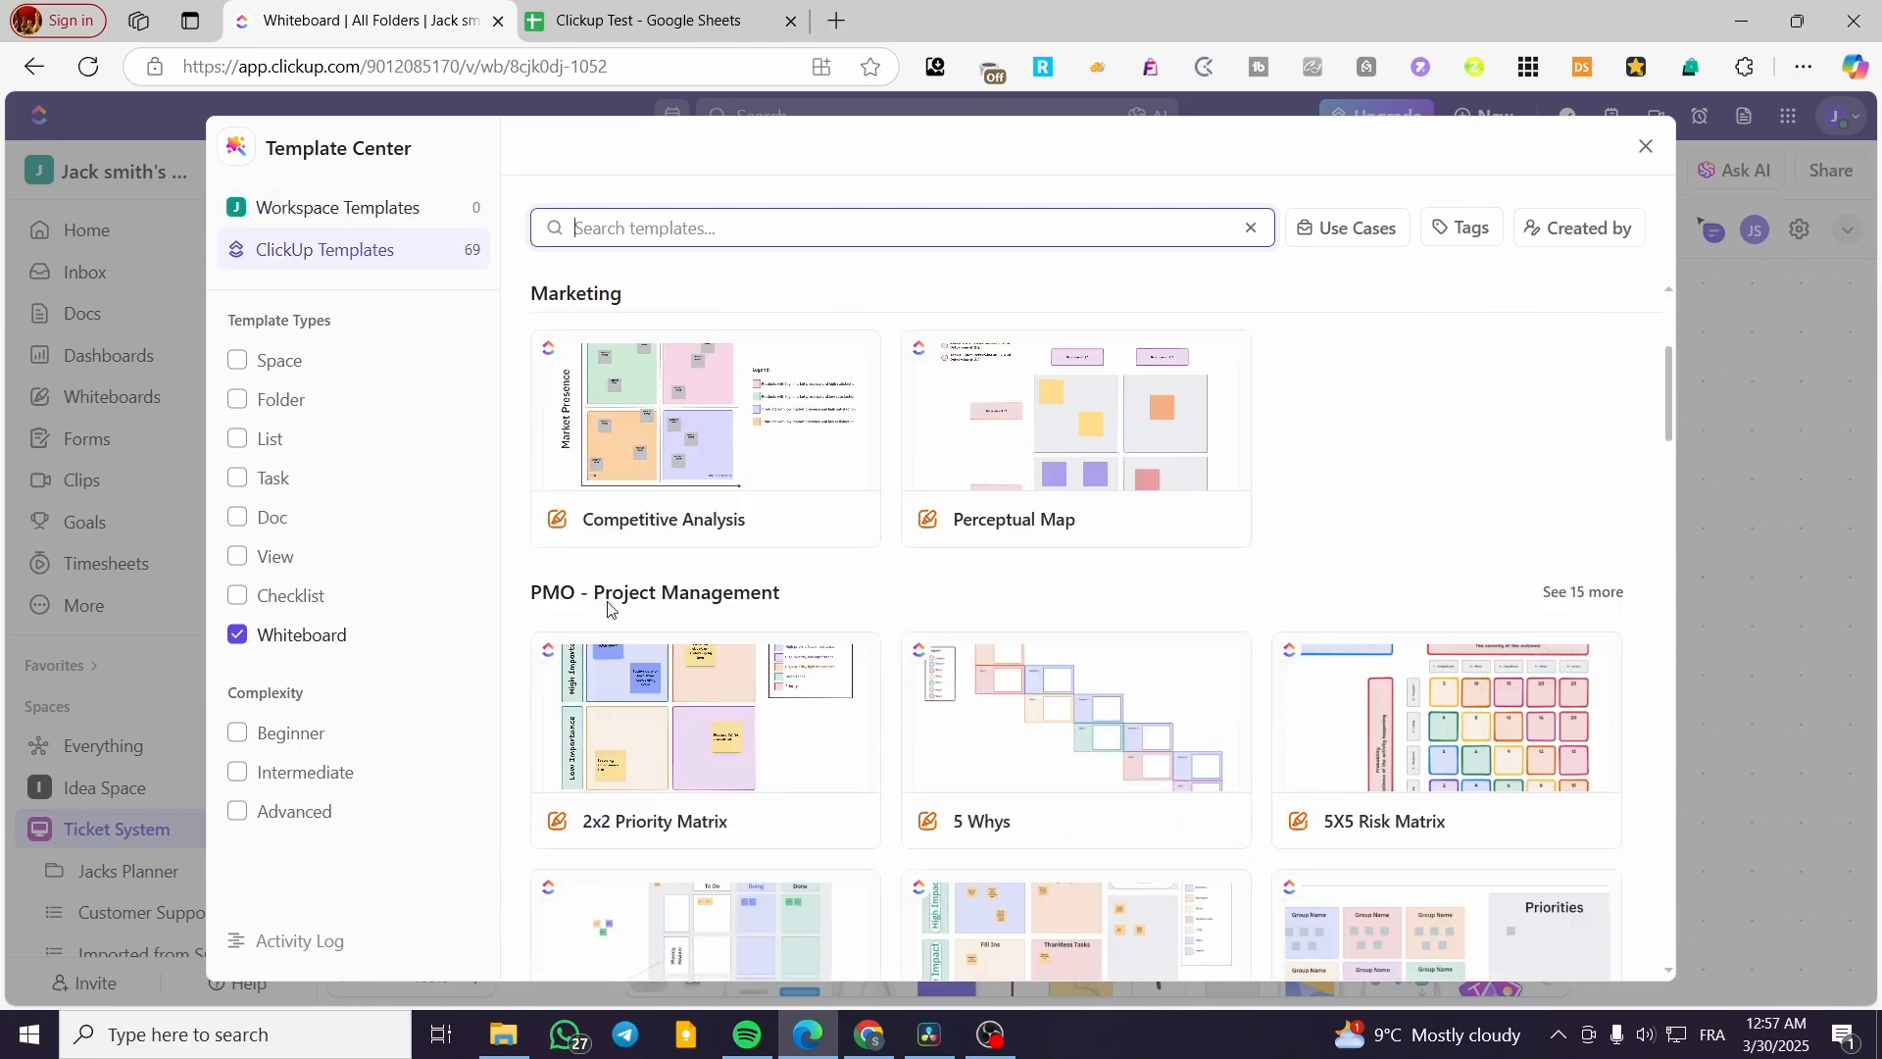
{"action": "scroll", "coordinate": [608, 608], "scroll_direction": "up", "scroll_amount": 2}
{"action": "scroll", "coordinate": [621, 420], "scroll_direction": "down", "scroll_amount": 8}
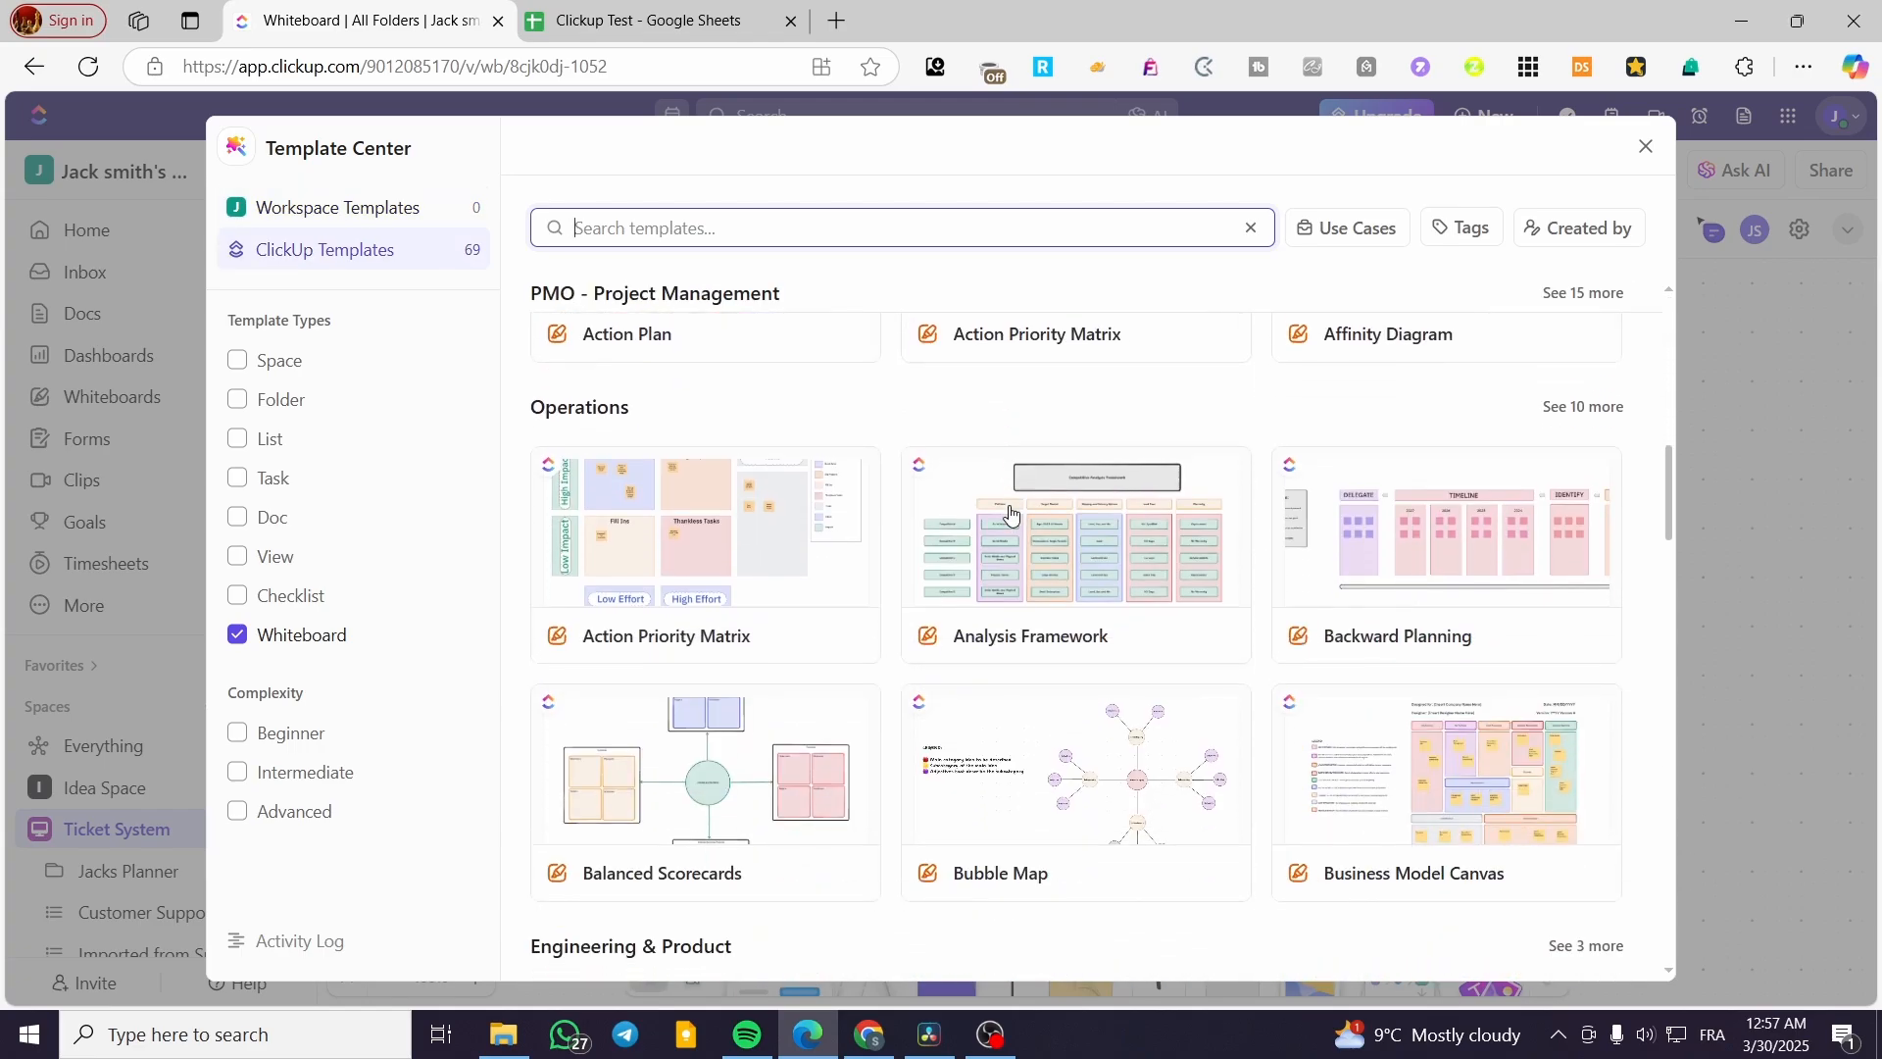
{"action": "scroll", "coordinate": [726, 529], "scroll_direction": "down", "scroll_amount": 6}
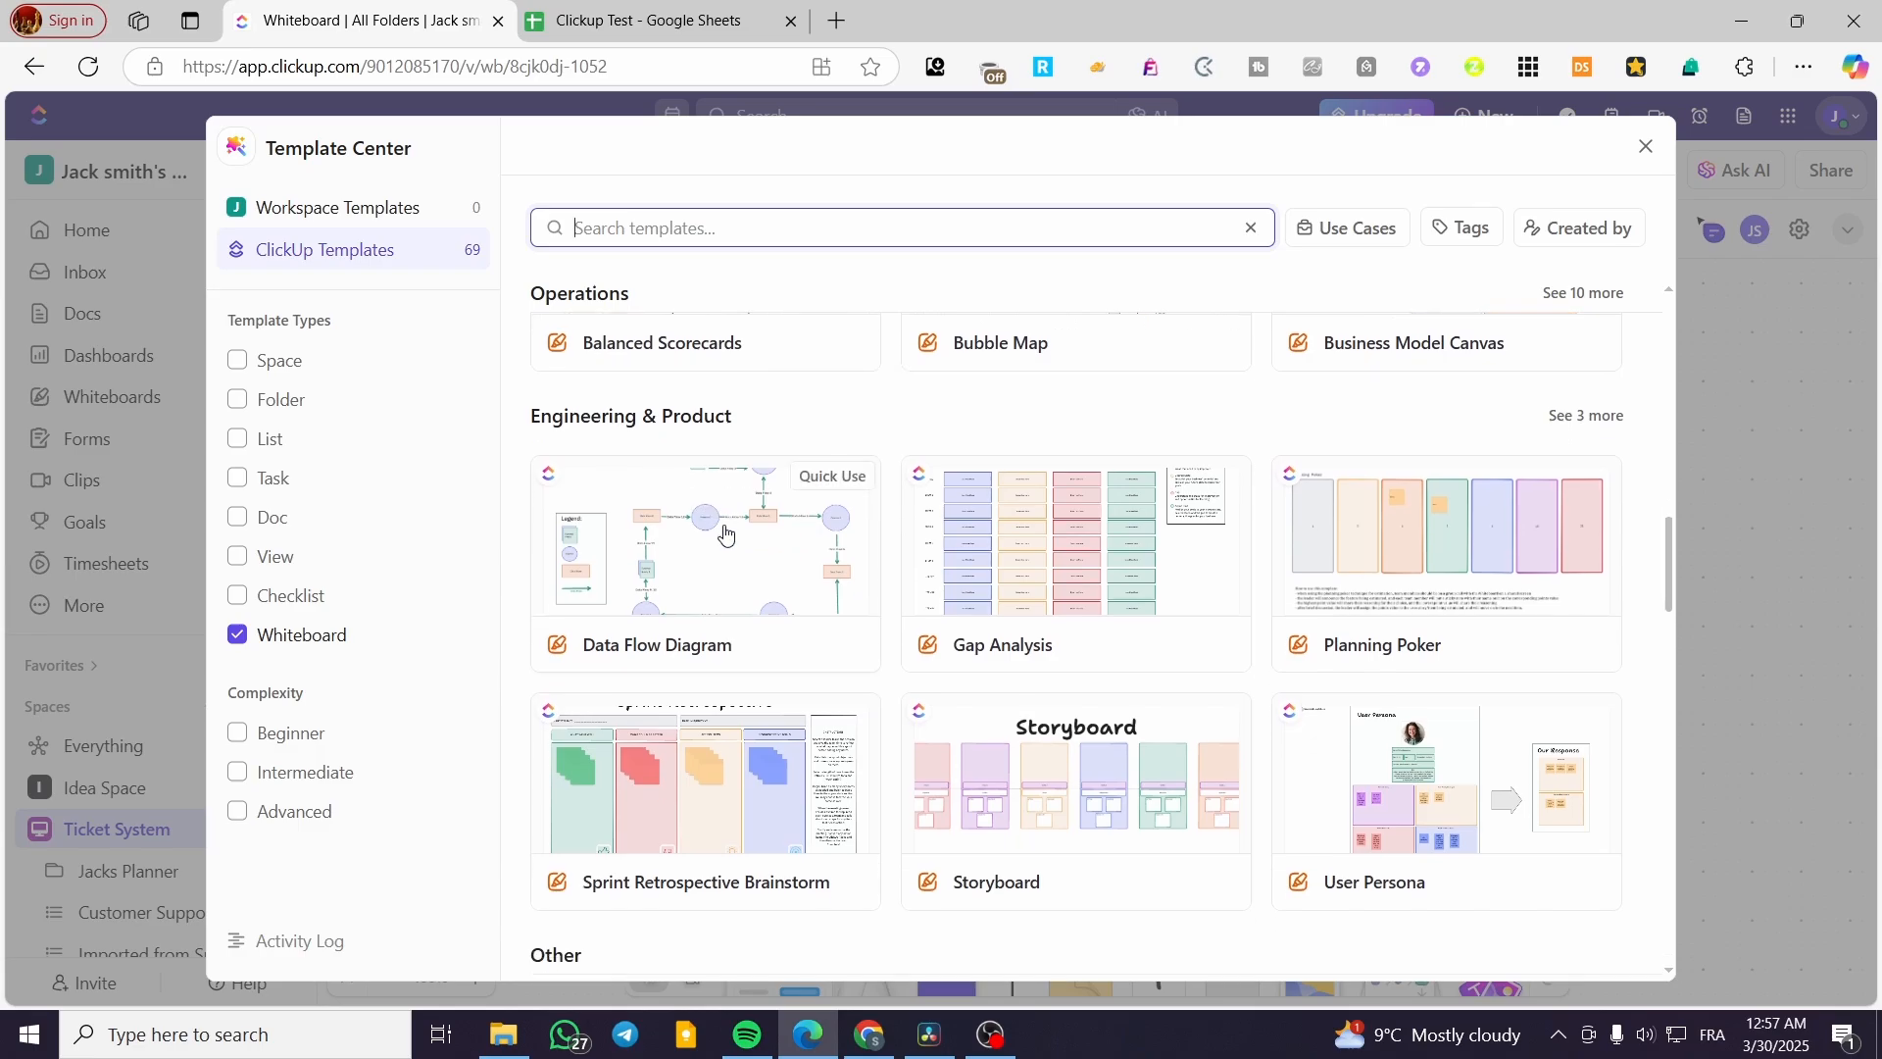
{"action": "scroll", "coordinate": [726, 532], "scroll_direction": "down", "scroll_amount": 8}
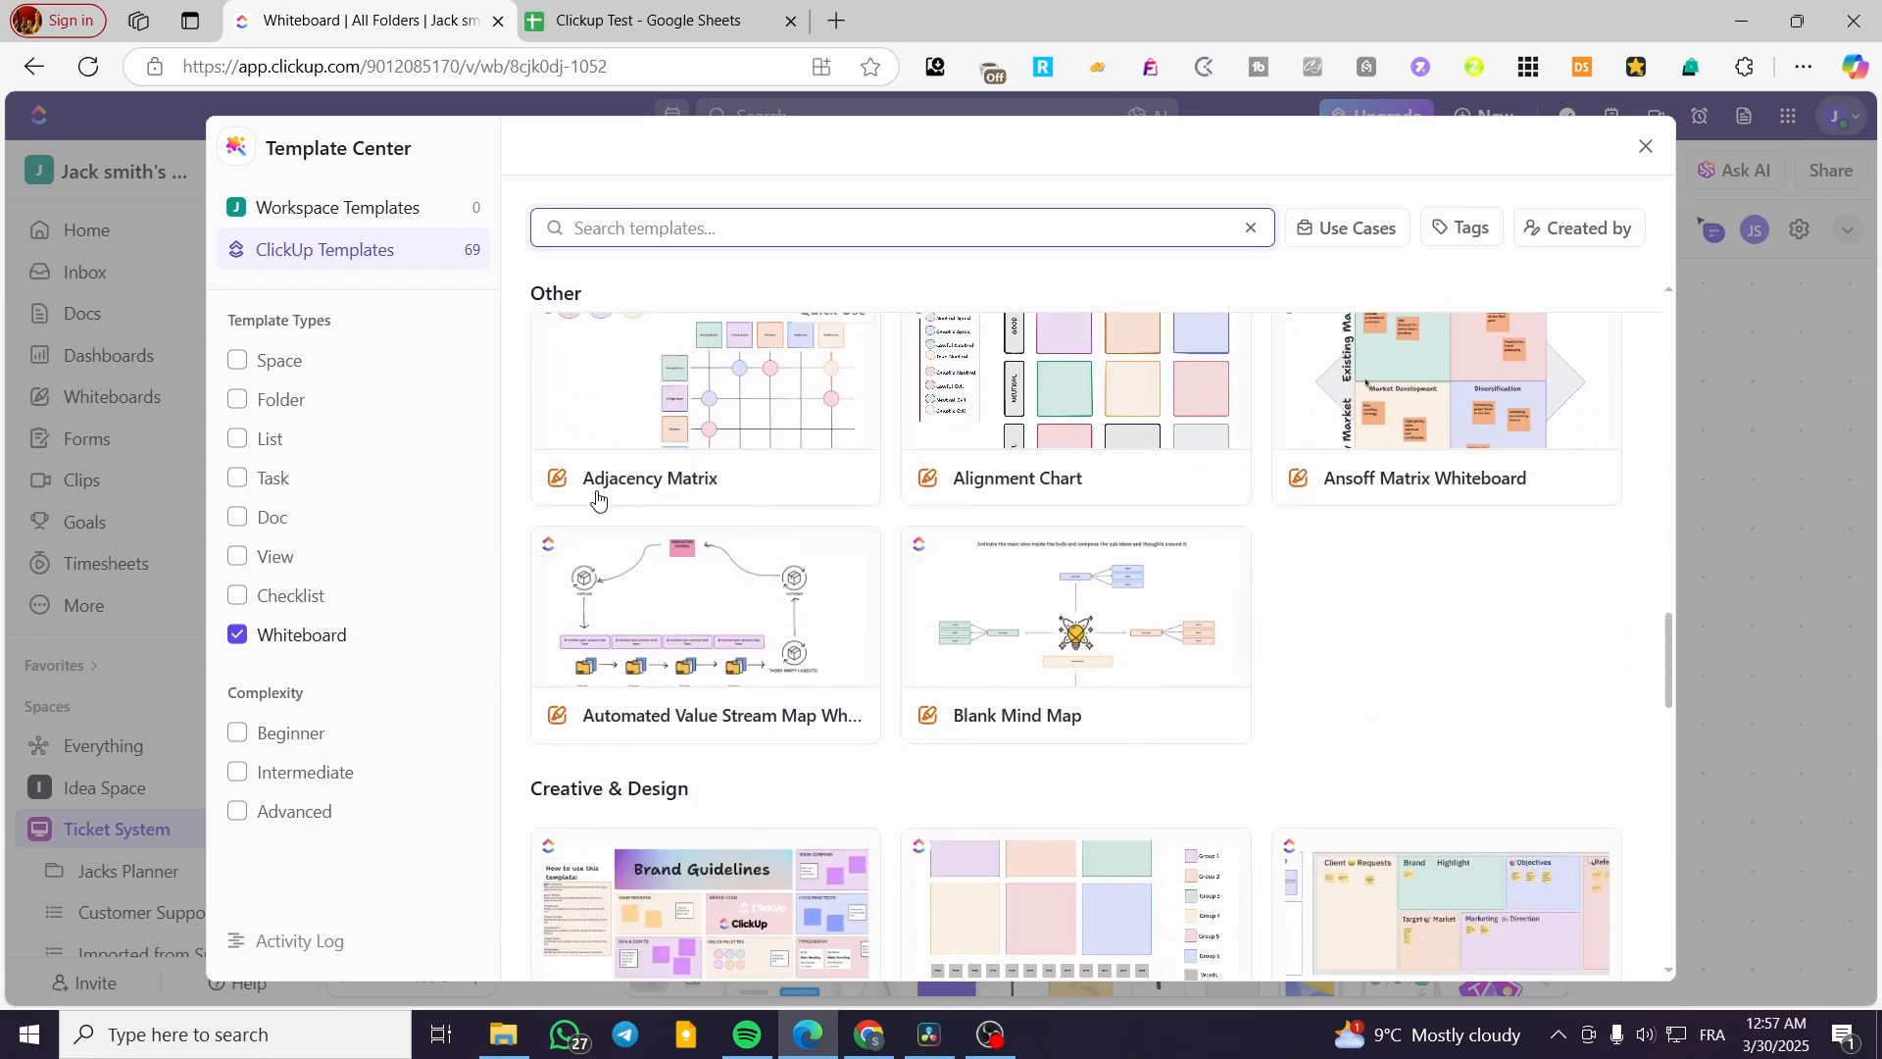
{"action": "scroll", "coordinate": [1421, 559], "scroll_direction": "down", "scroll_amount": 7}
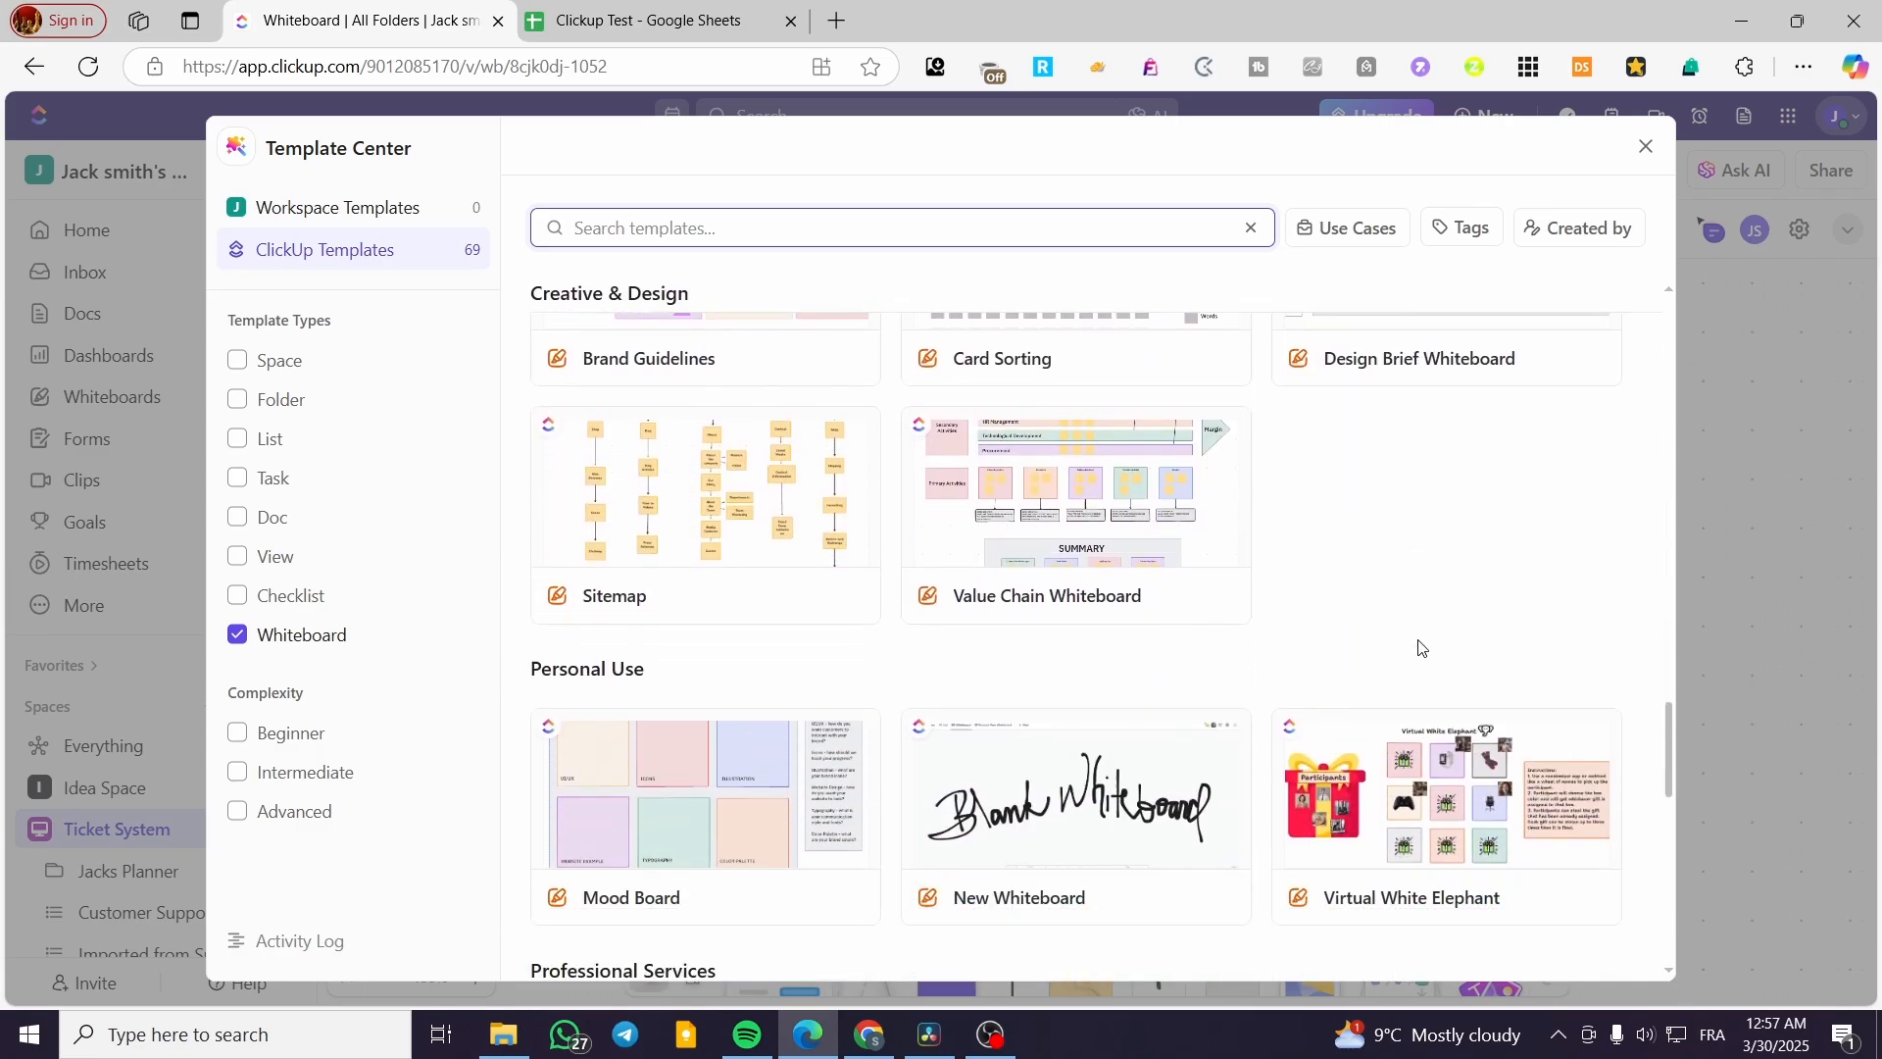
{"action": "scroll", "coordinate": [1421, 647], "scroll_direction": "down", "scroll_amount": 5}
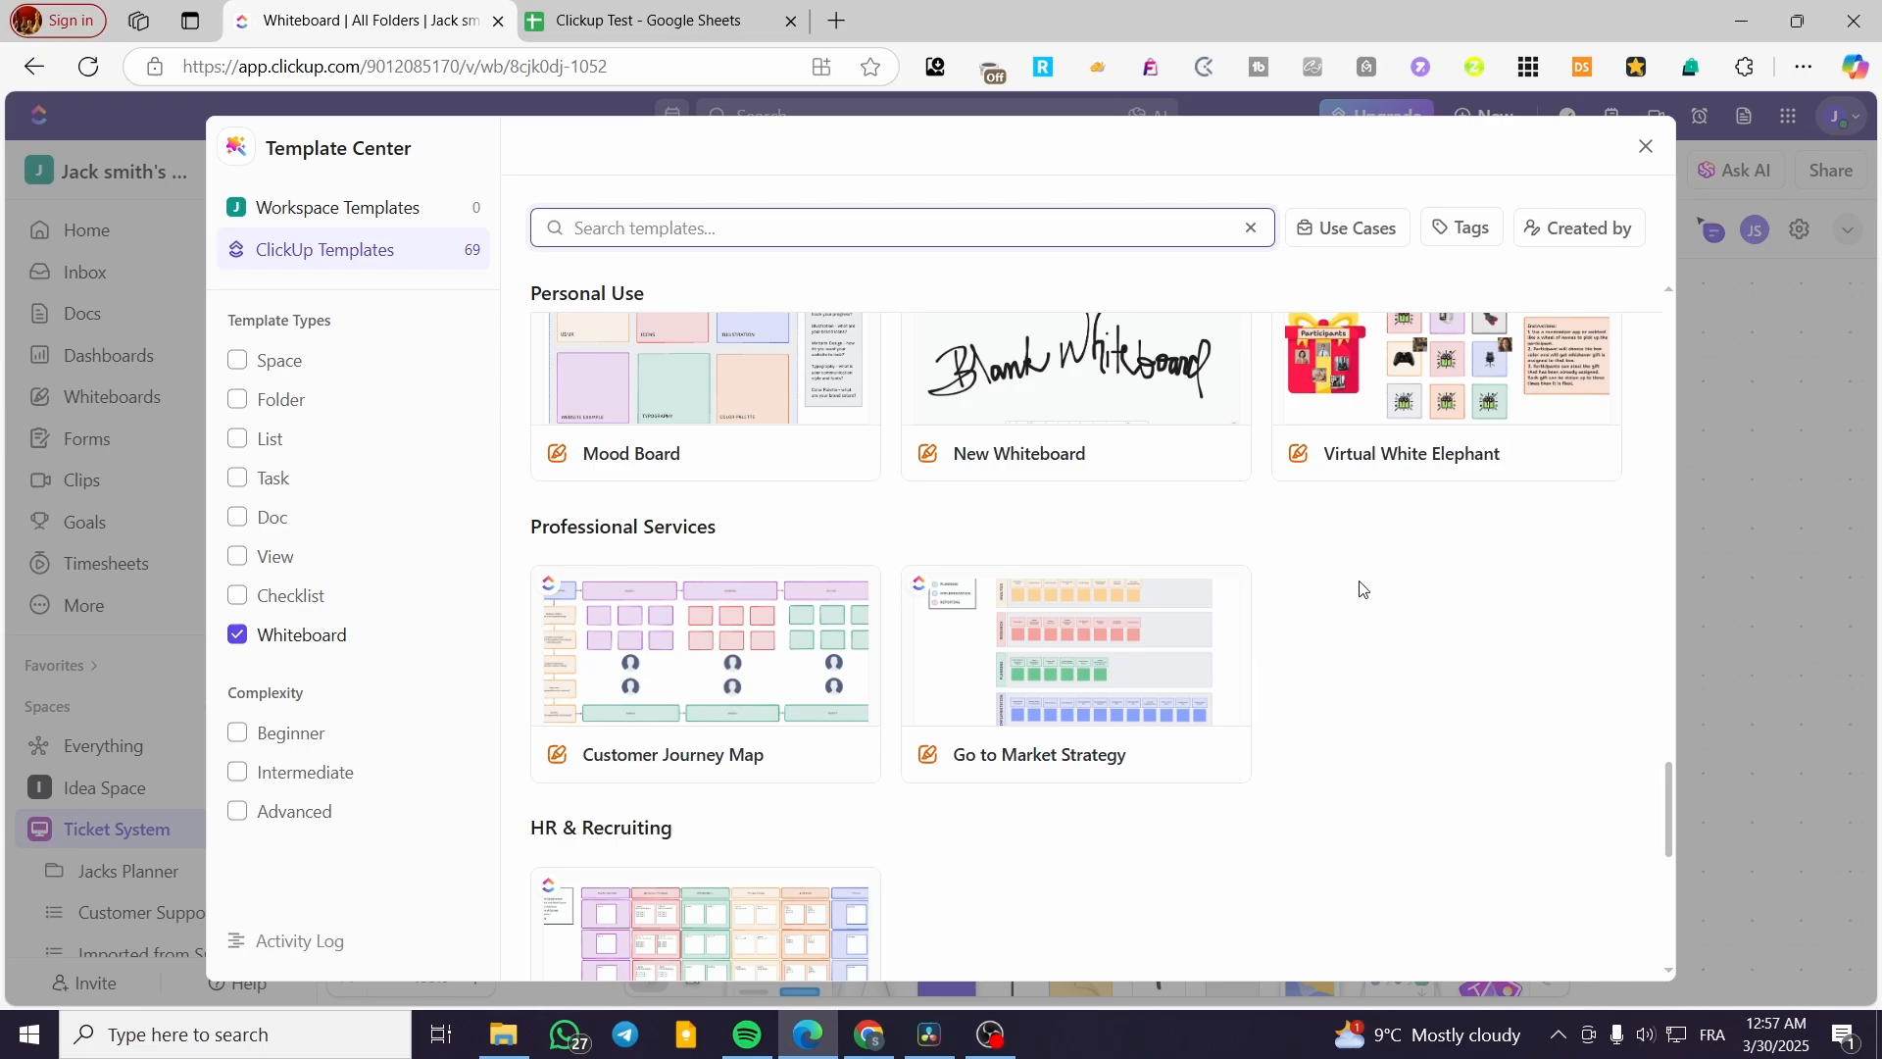
{"action": "scroll", "coordinate": [1361, 586], "scroll_direction": "down", "scroll_amount": 6}
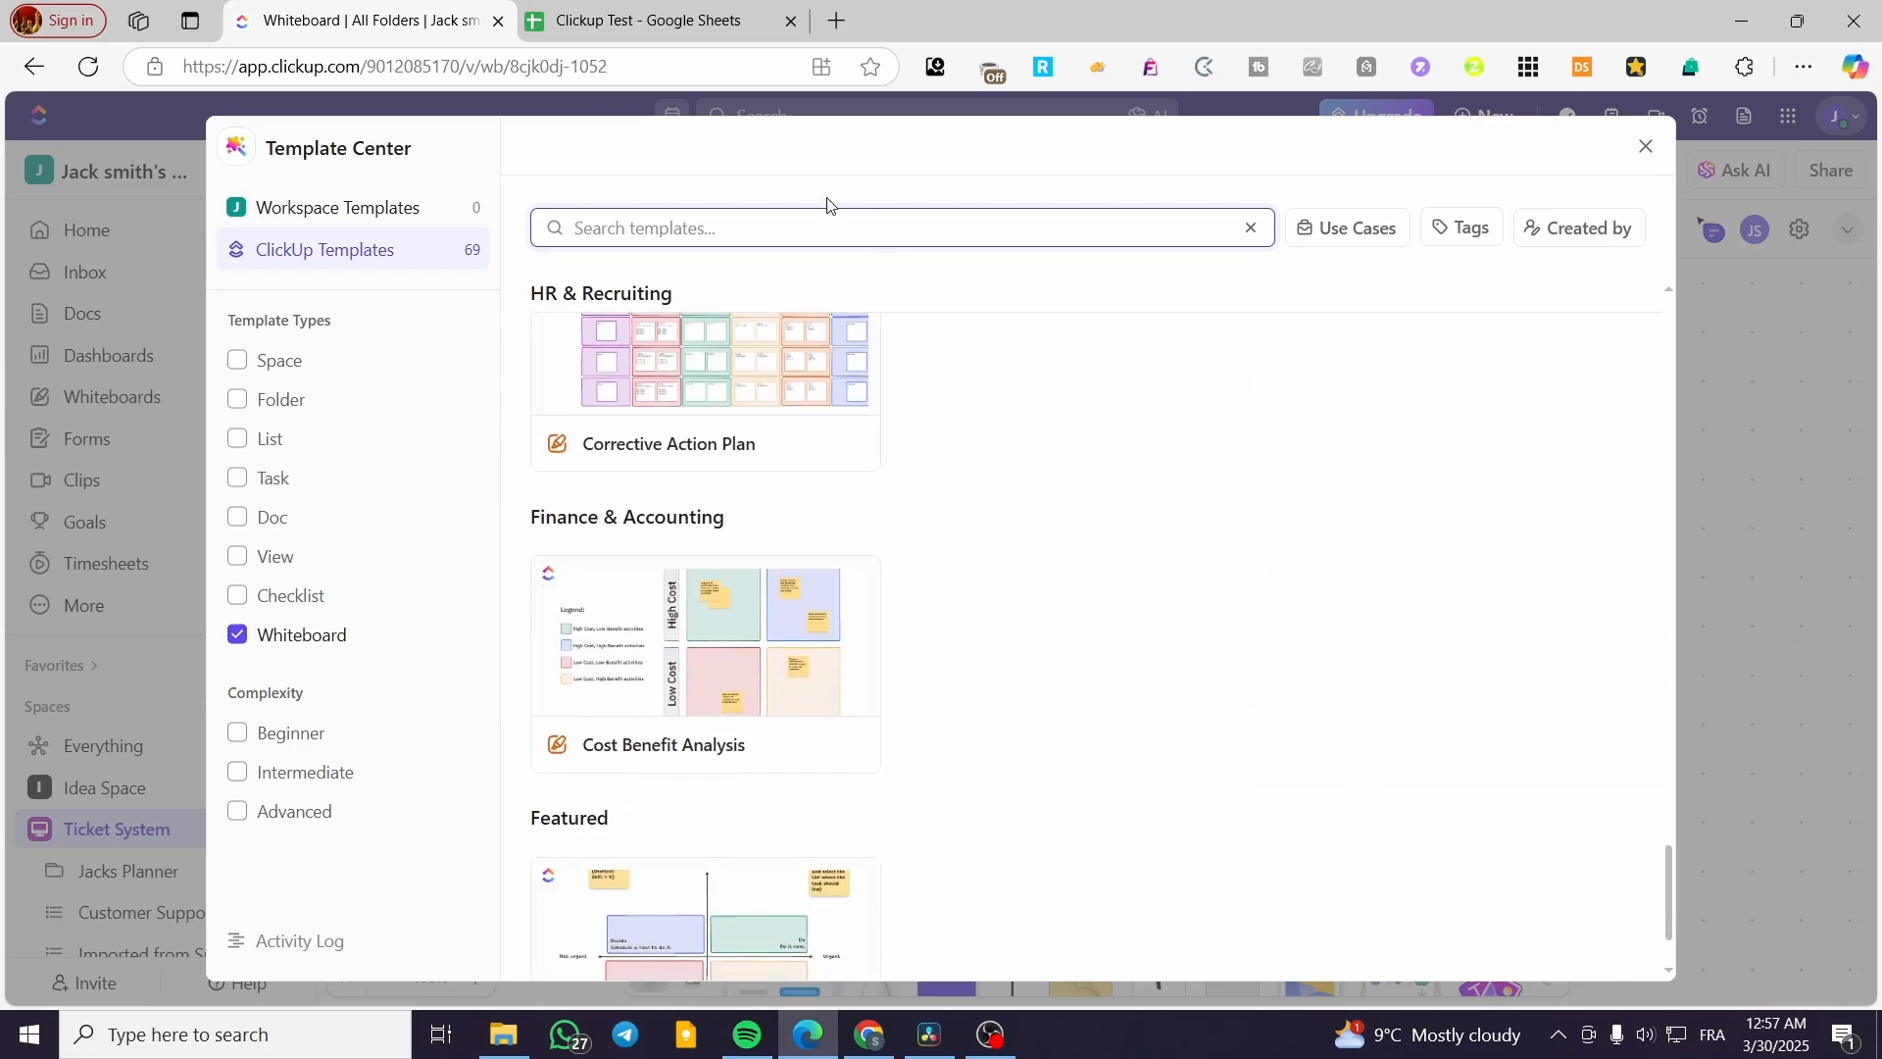
- Search the whiteboard templates for "org" and open the details of the Organizational Chart template
{"action": "type", "text": "org"}
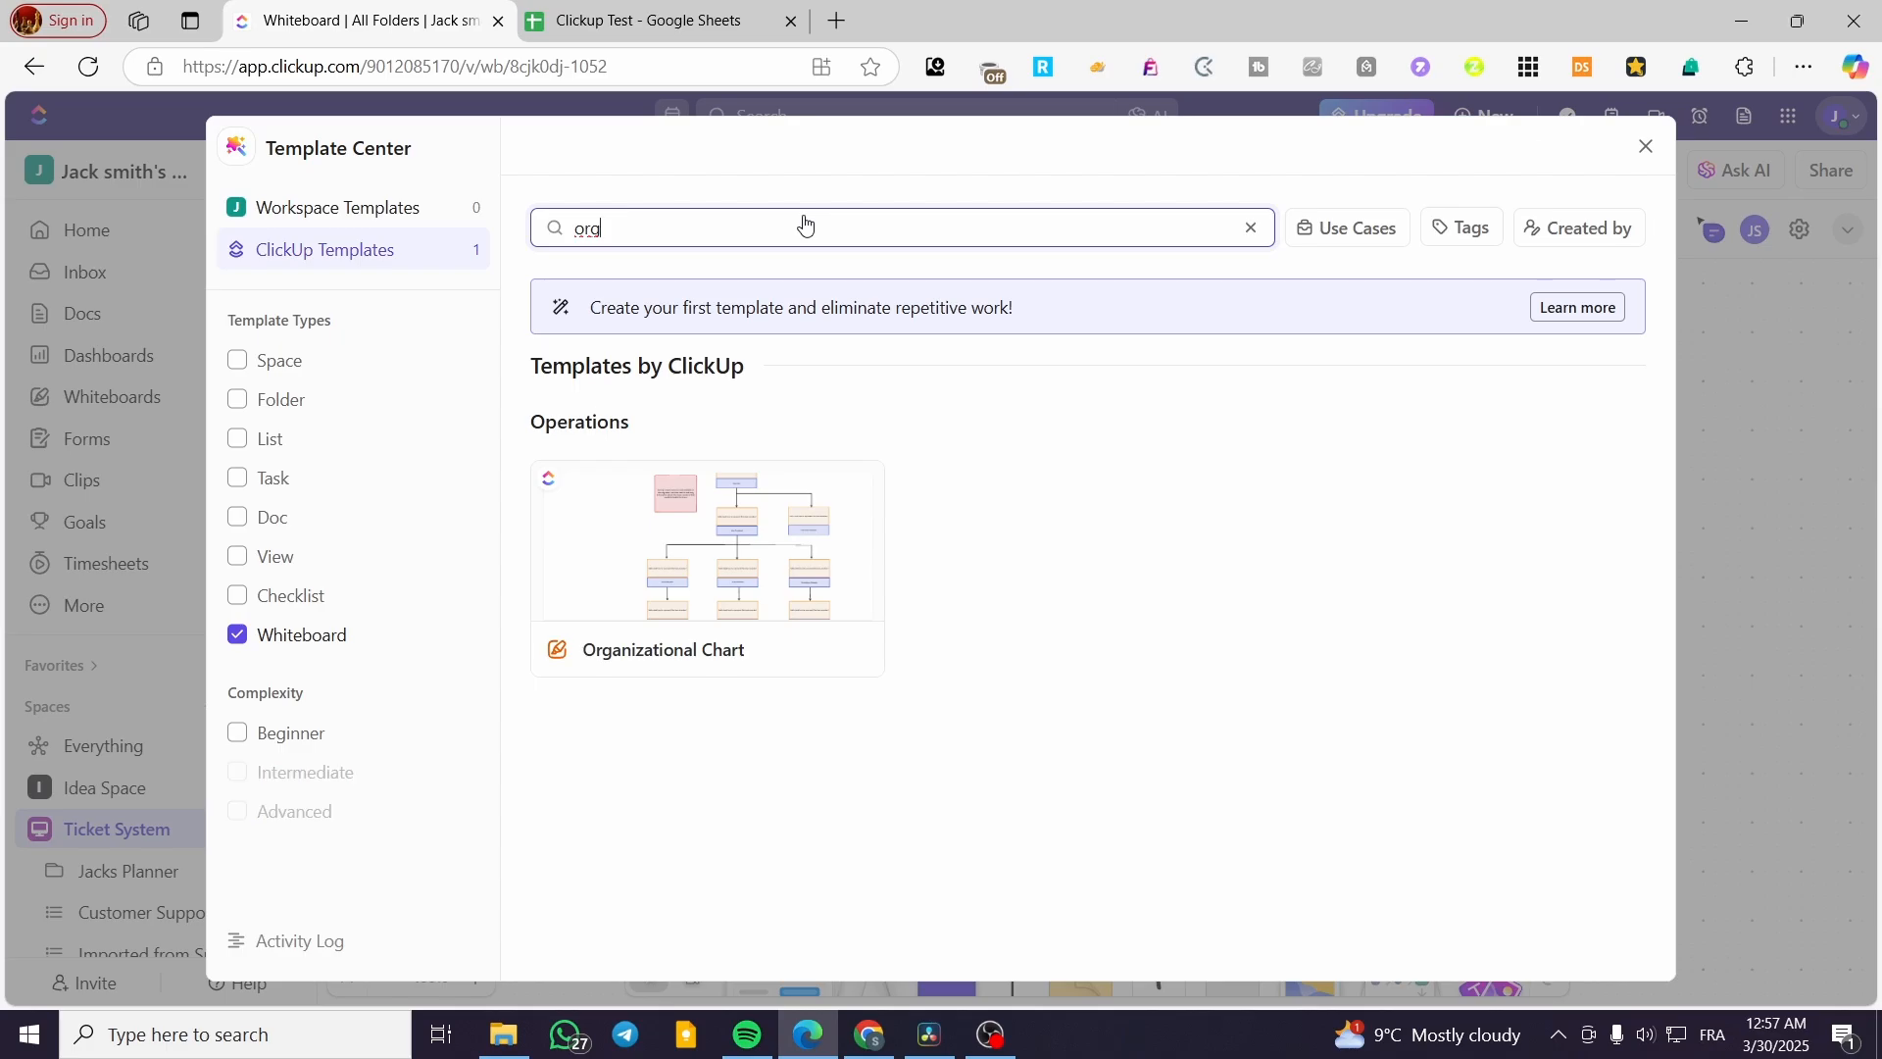
{"action": "mouse_move", "coordinate": [794, 586]}
{"action": "left_click", "coordinate": [748, 550]}
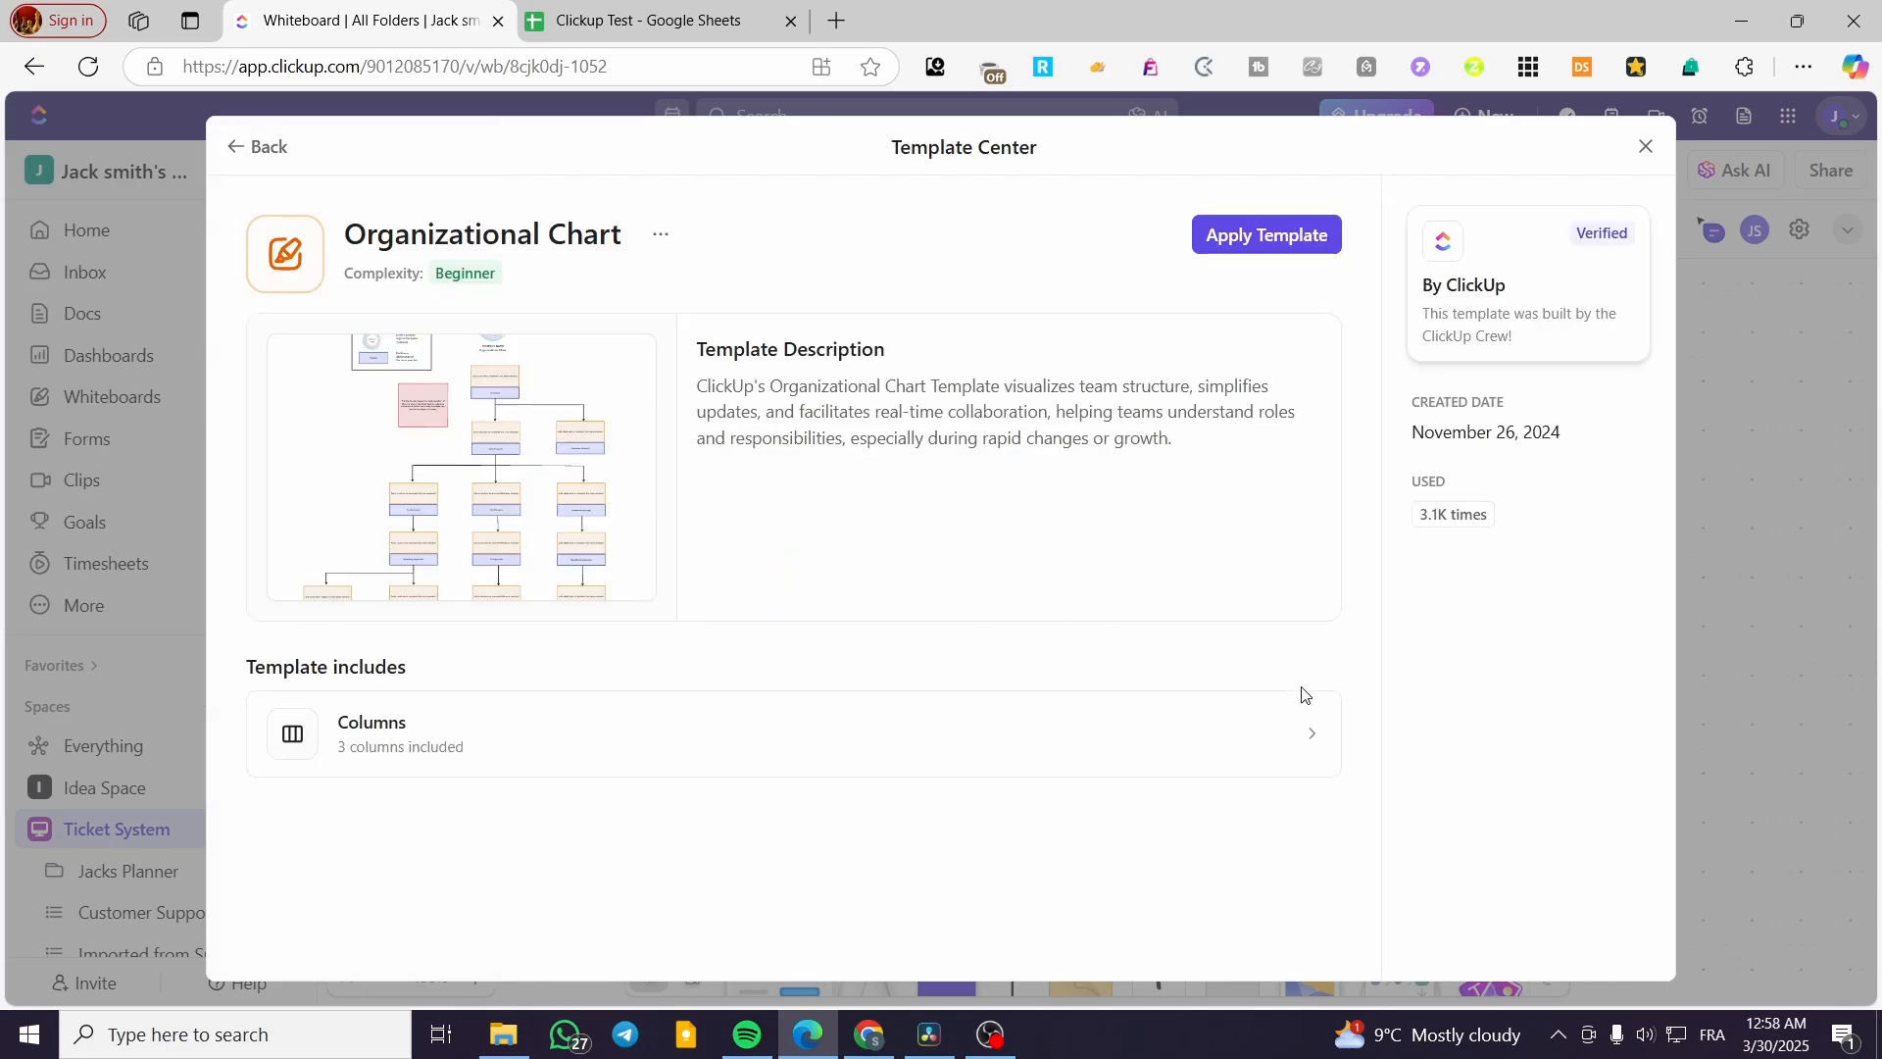
- Examine the enlarged preview of the Organizational Chart template, including its lower levels, and leave the Template Center without applying it
{"action": "left_click", "coordinate": [423, 412]}
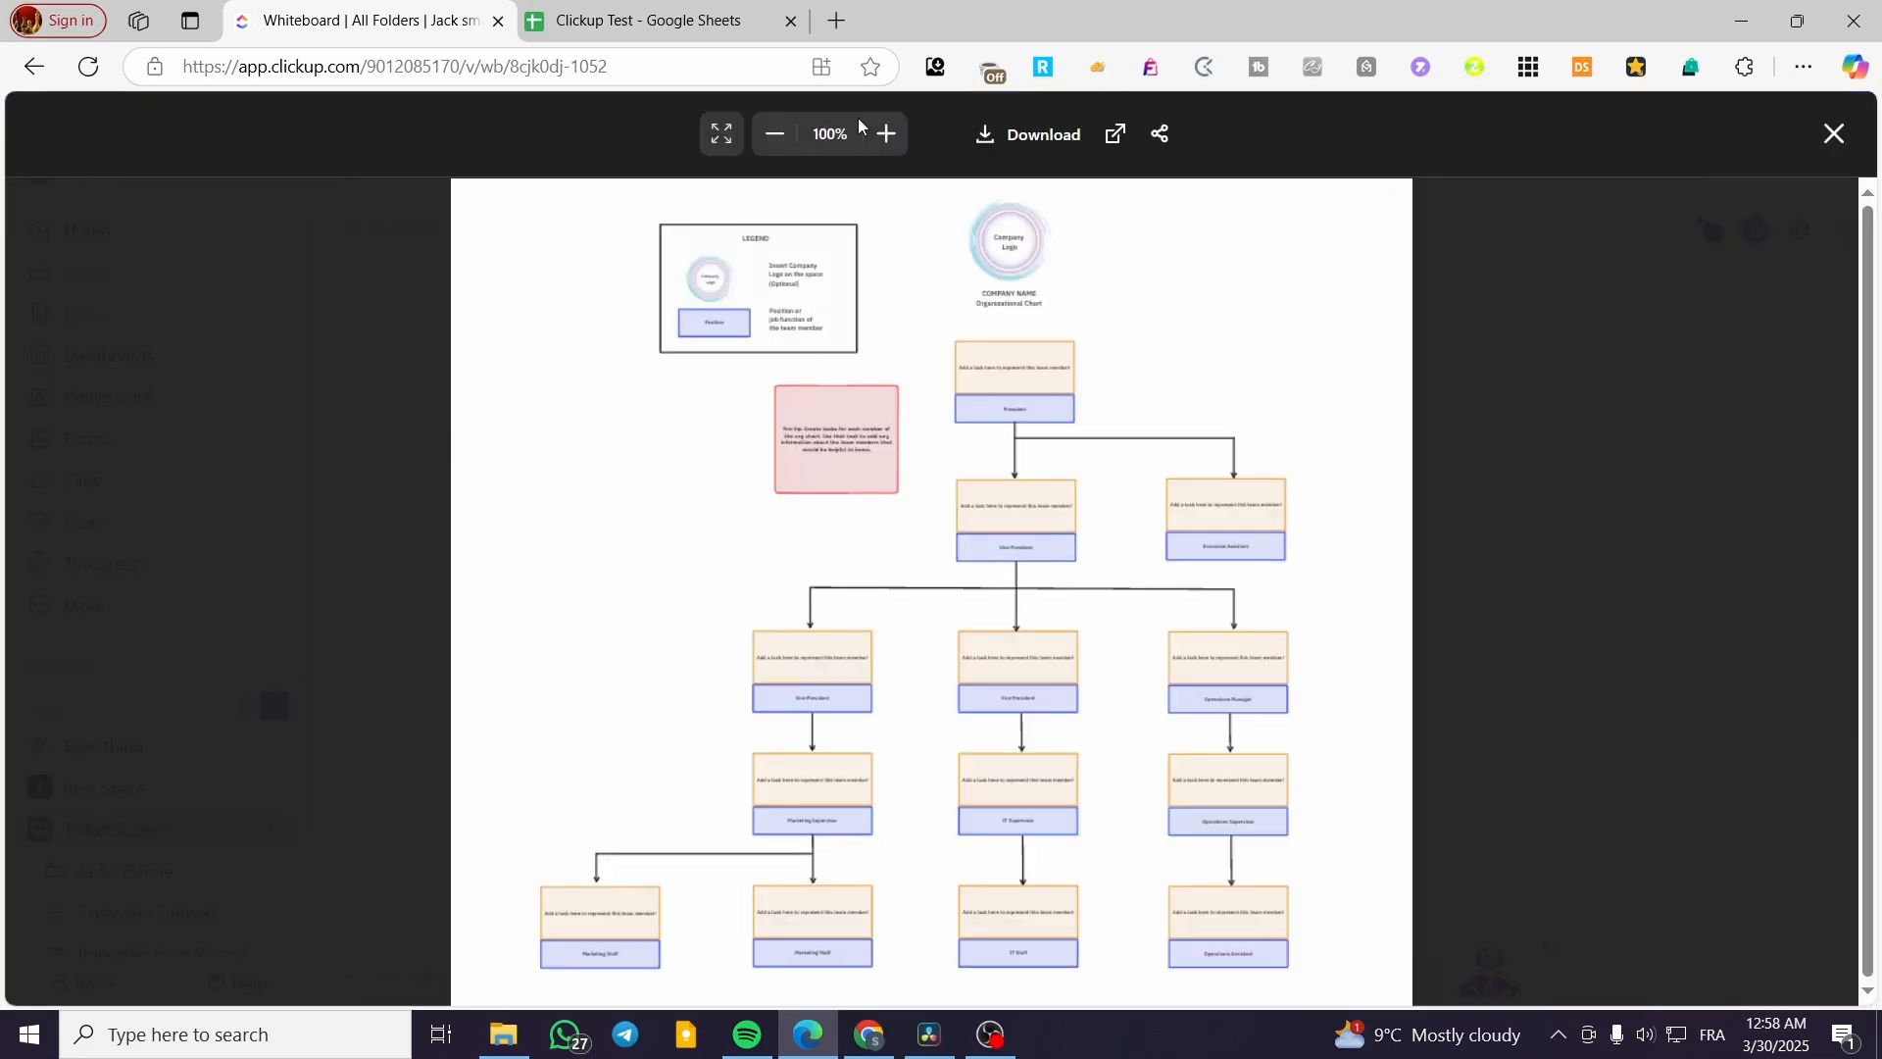
{"action": "left_click", "coordinate": [886, 134]}
{"action": "left_click", "coordinate": [886, 134]}
{"action": "left_click", "coordinate": [887, 134]}
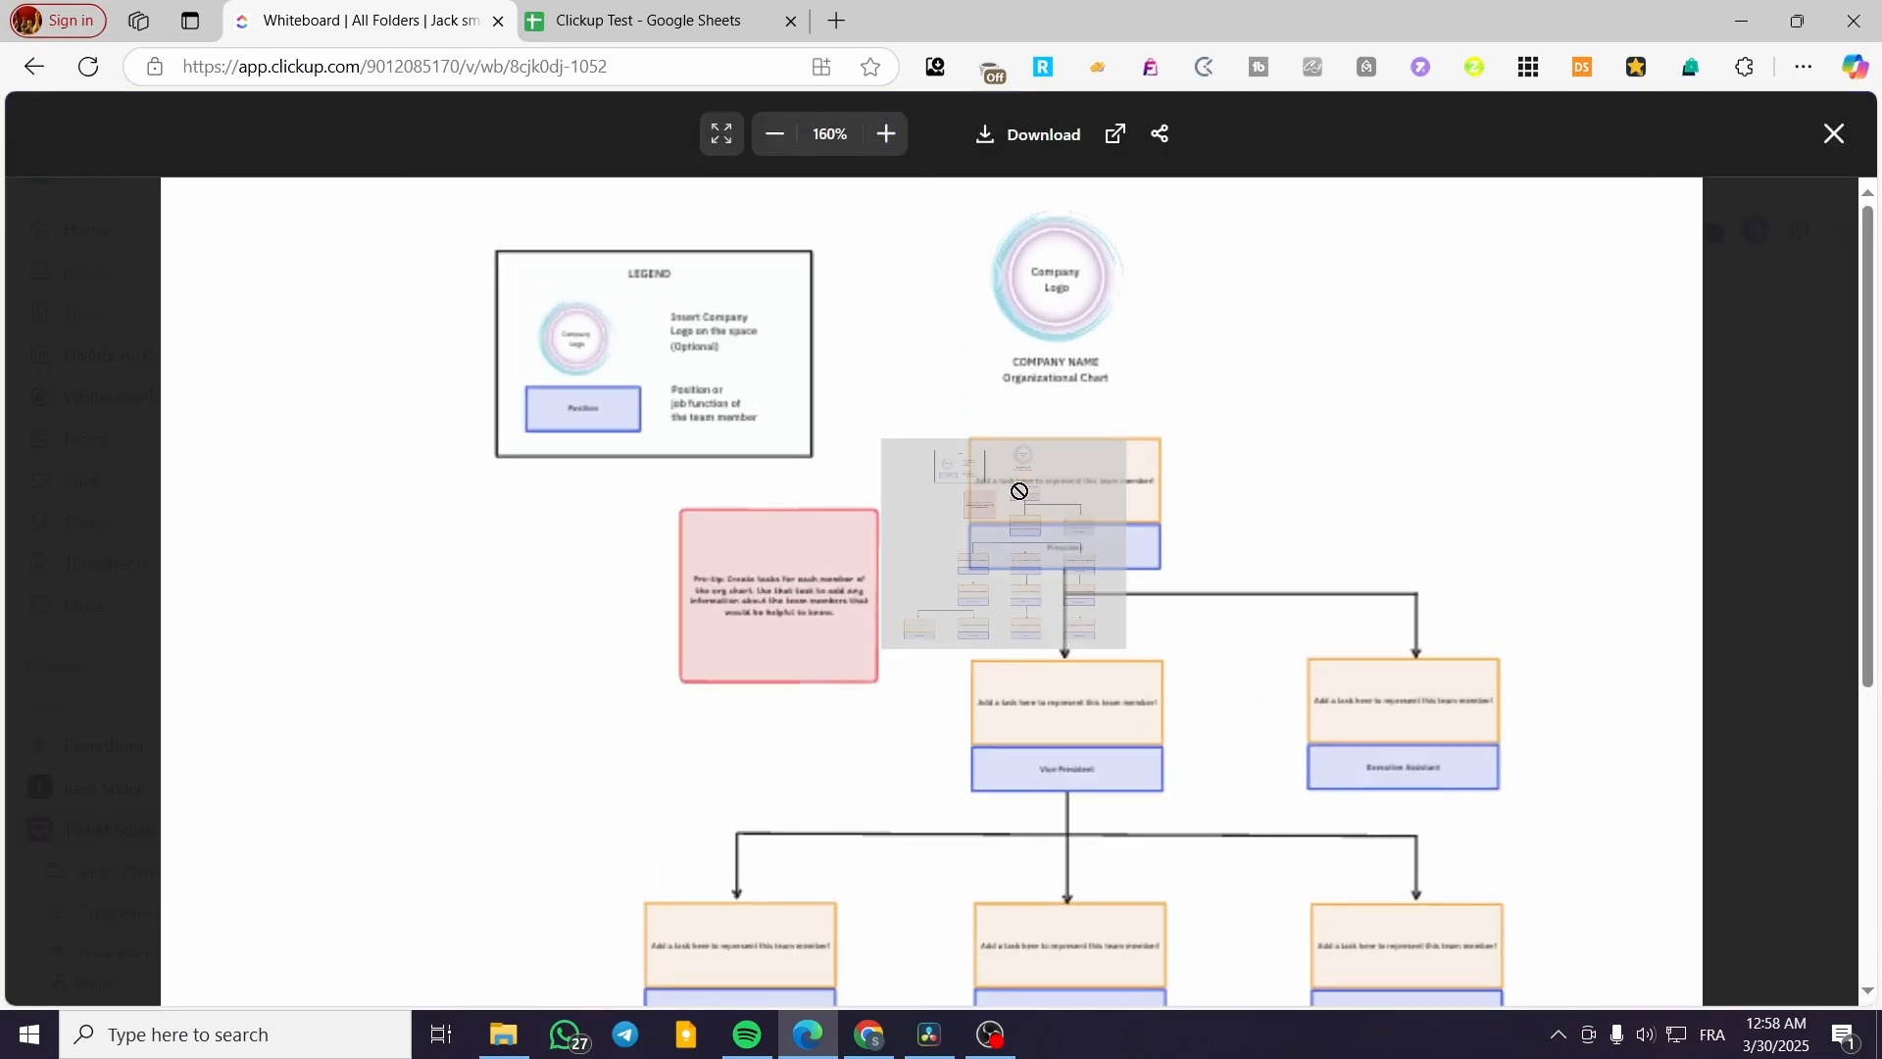
{"action": "scroll", "coordinate": [1290, 441], "scroll_direction": "down", "scroll_amount": 3}
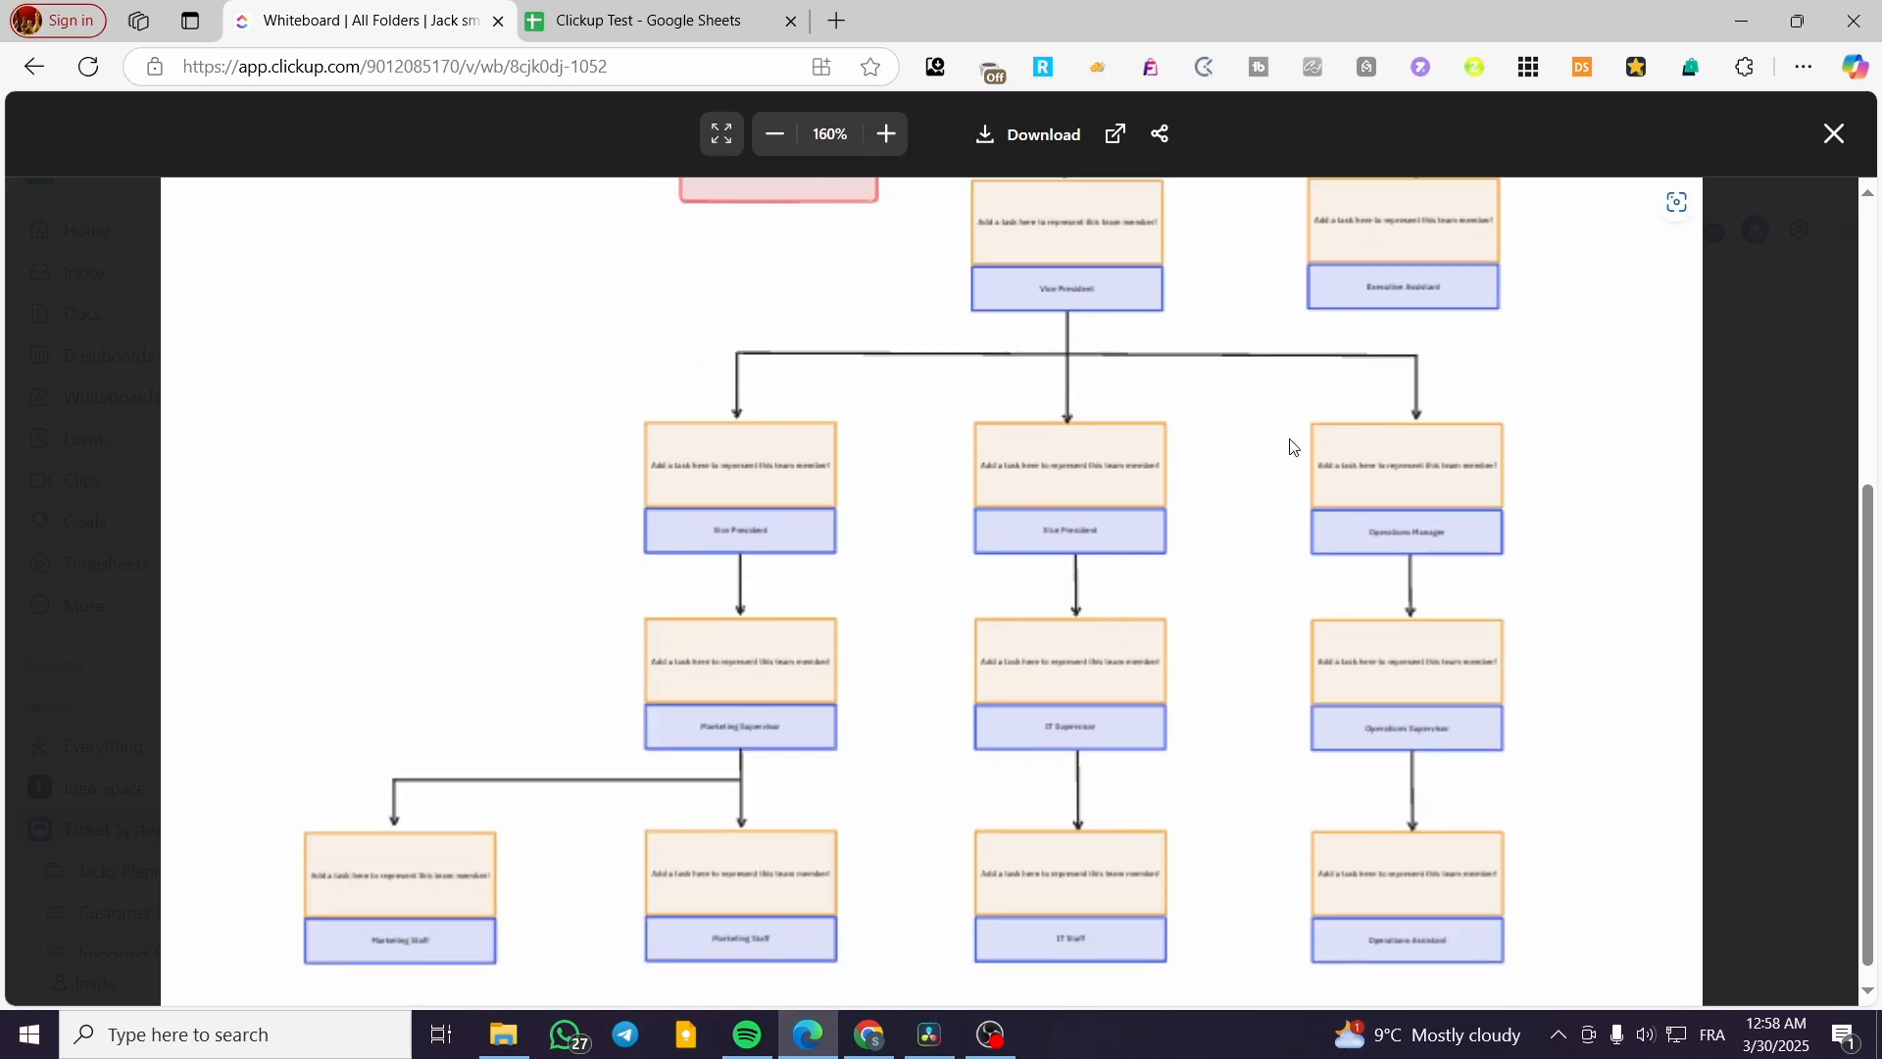
{"action": "scroll", "coordinate": [1441, 445], "scroll_direction": "up", "scroll_amount": 3}
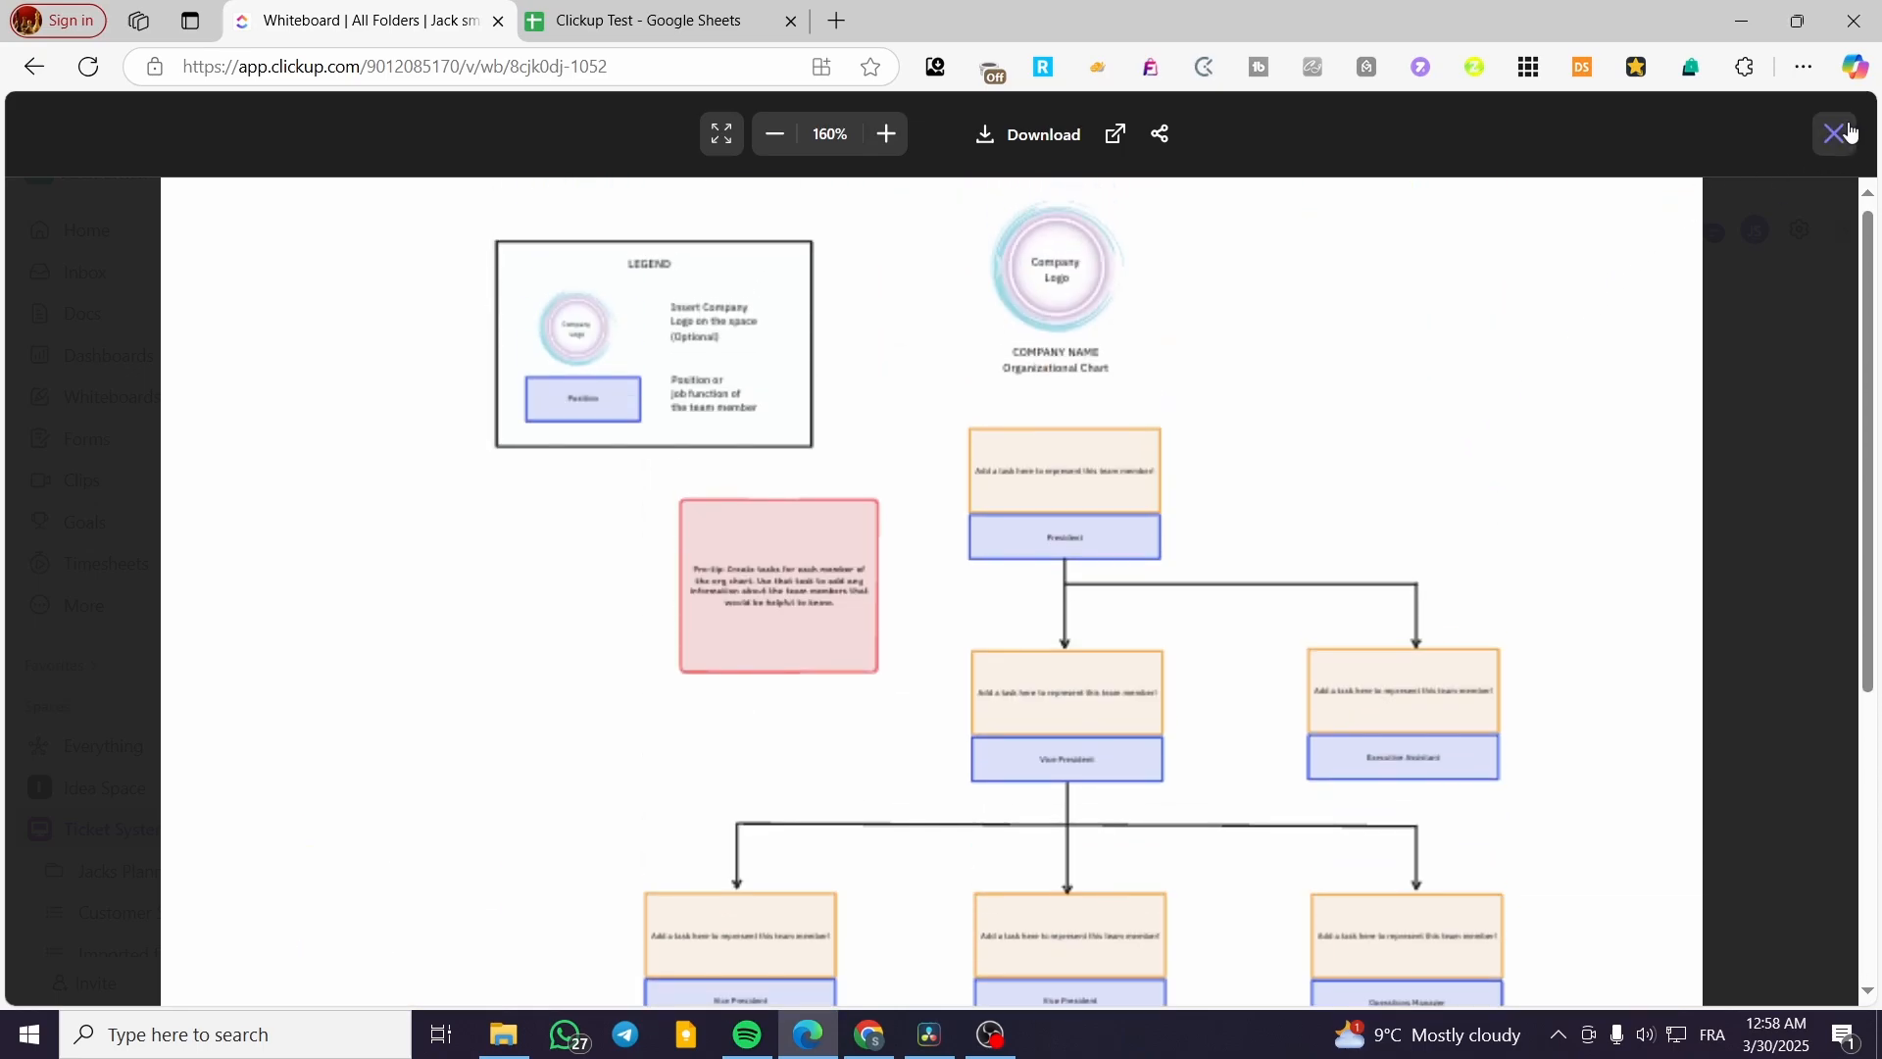
{"action": "left_click", "coordinate": [1851, 131]}
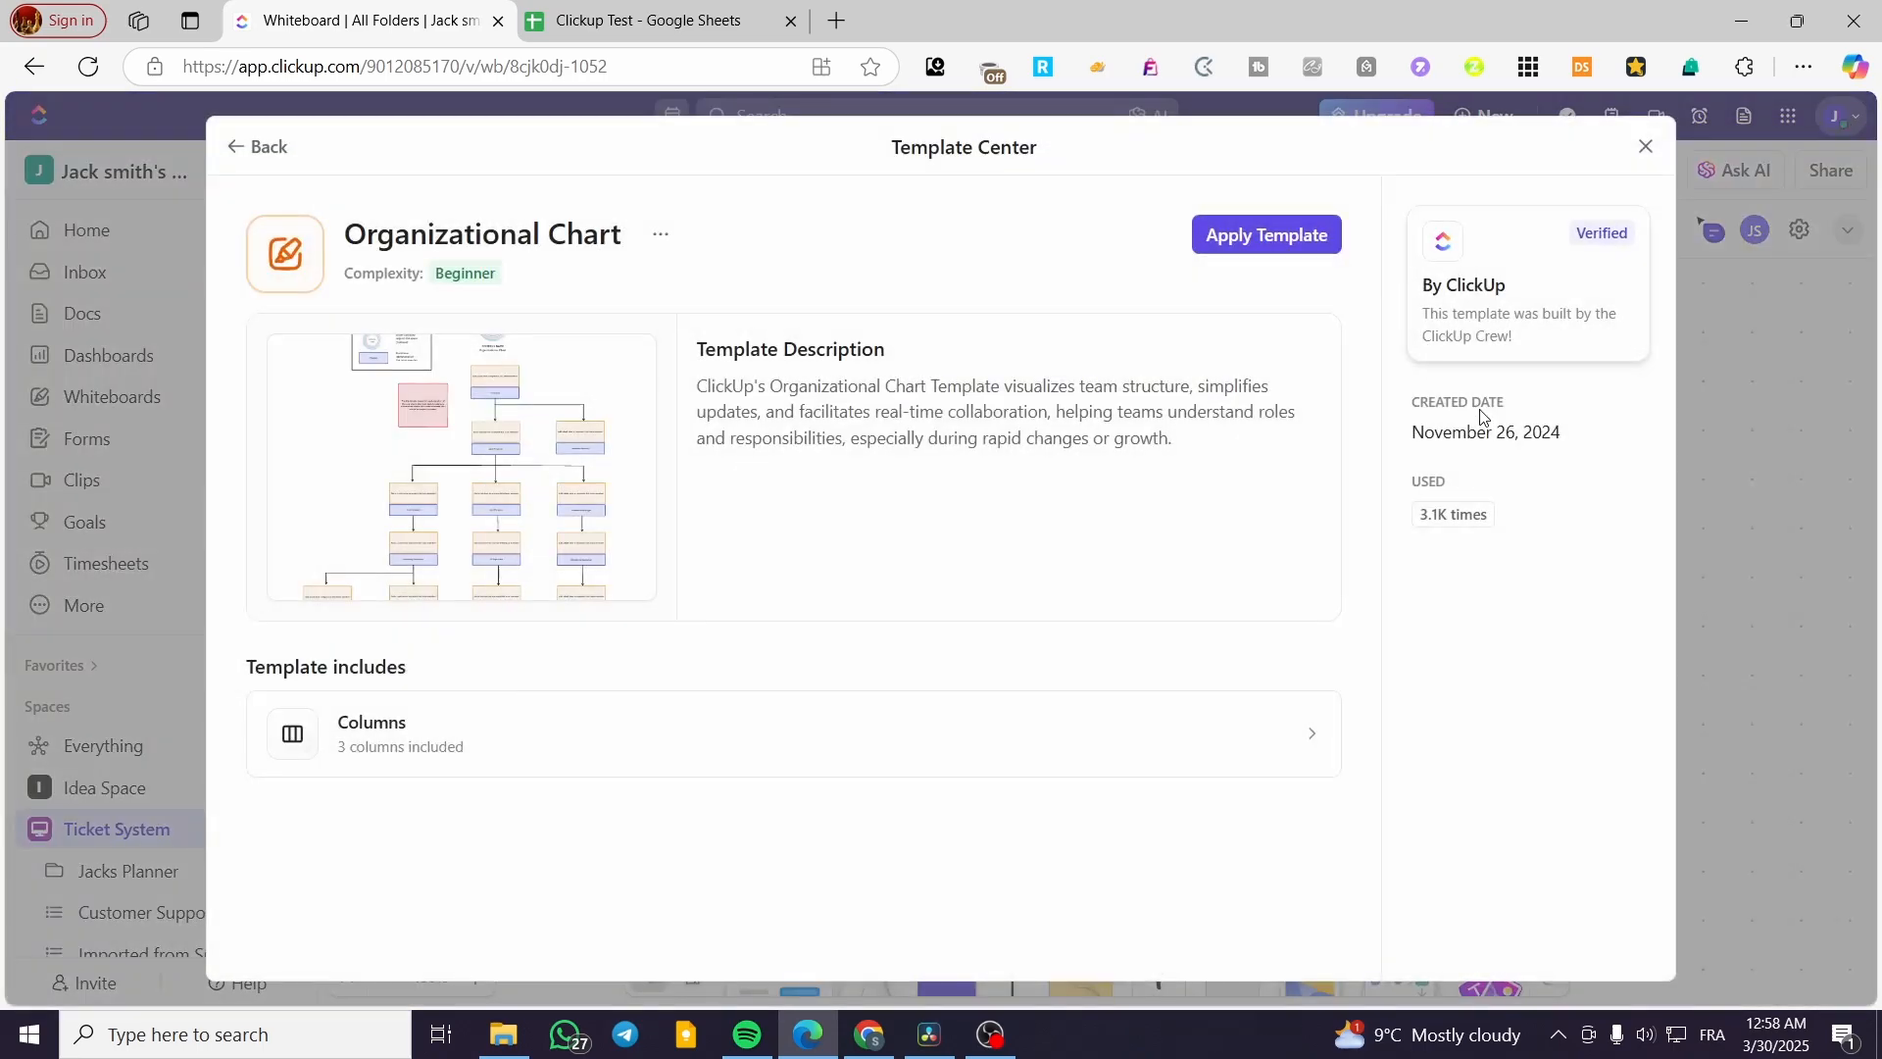
{"action": "left_click", "coordinate": [1646, 146]}
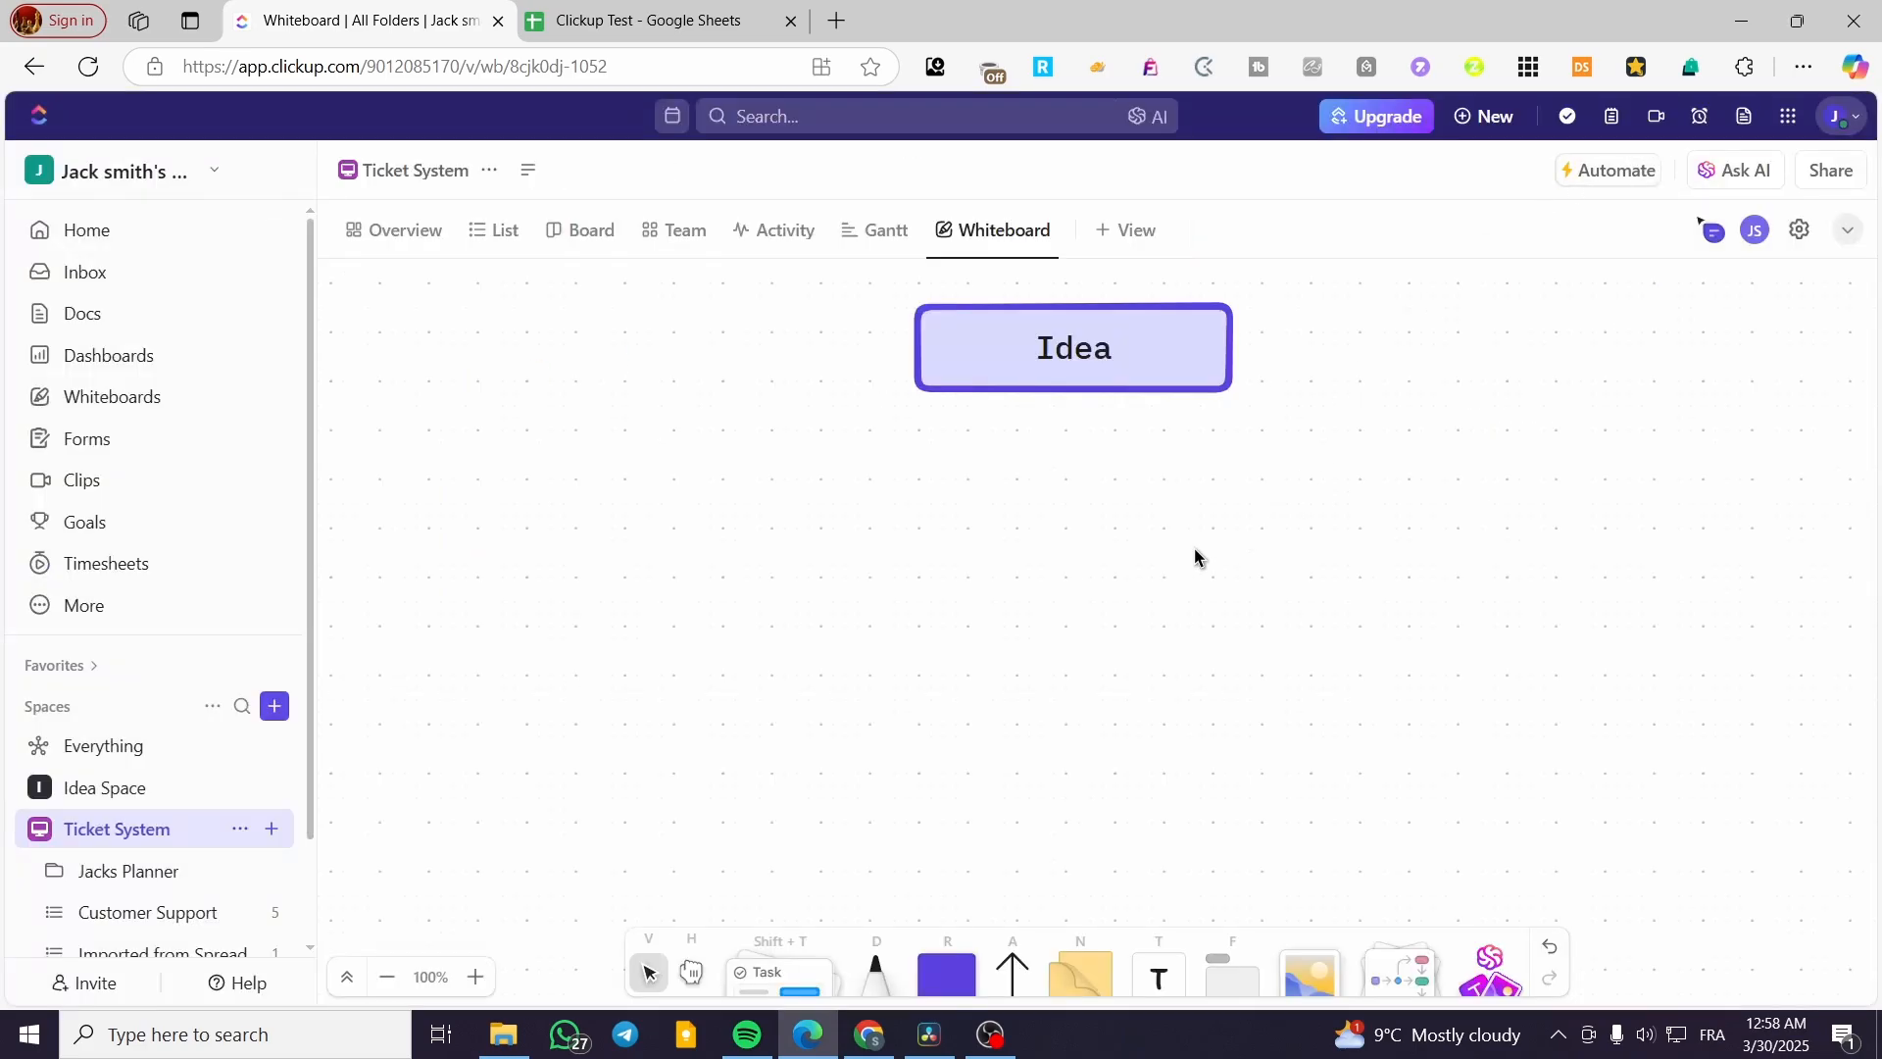
{"action": "left_click", "coordinate": [947, 971]}
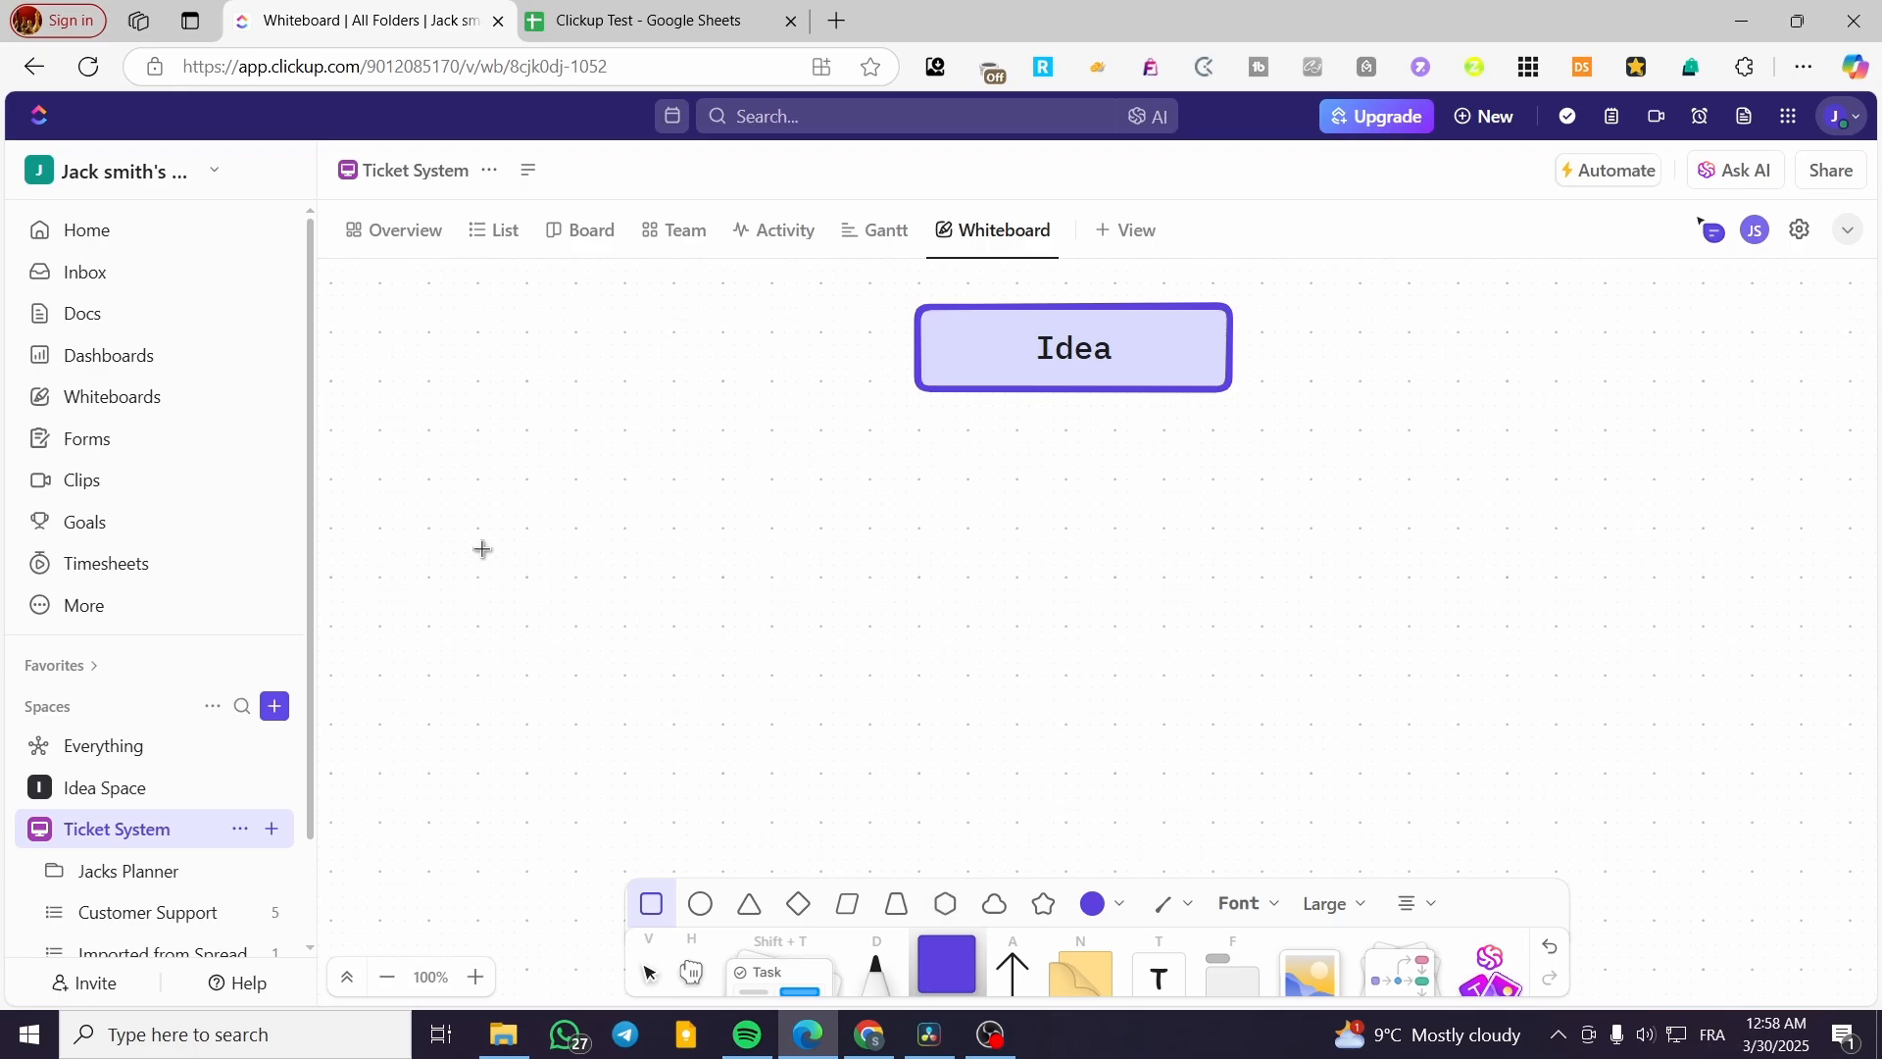
{"action": "left_click_drag", "start_coordinate": [535, 498], "coordinate": [541, 605]}
{"action": "mouse_move", "coordinate": [835, 609]}
{"action": "left_mouse_down"}
{"action": "mouse_move", "coordinate": [910, 579]}
{"action": "mouse_move", "coordinate": [879, 576]}
{"action": "left_mouse_up"}
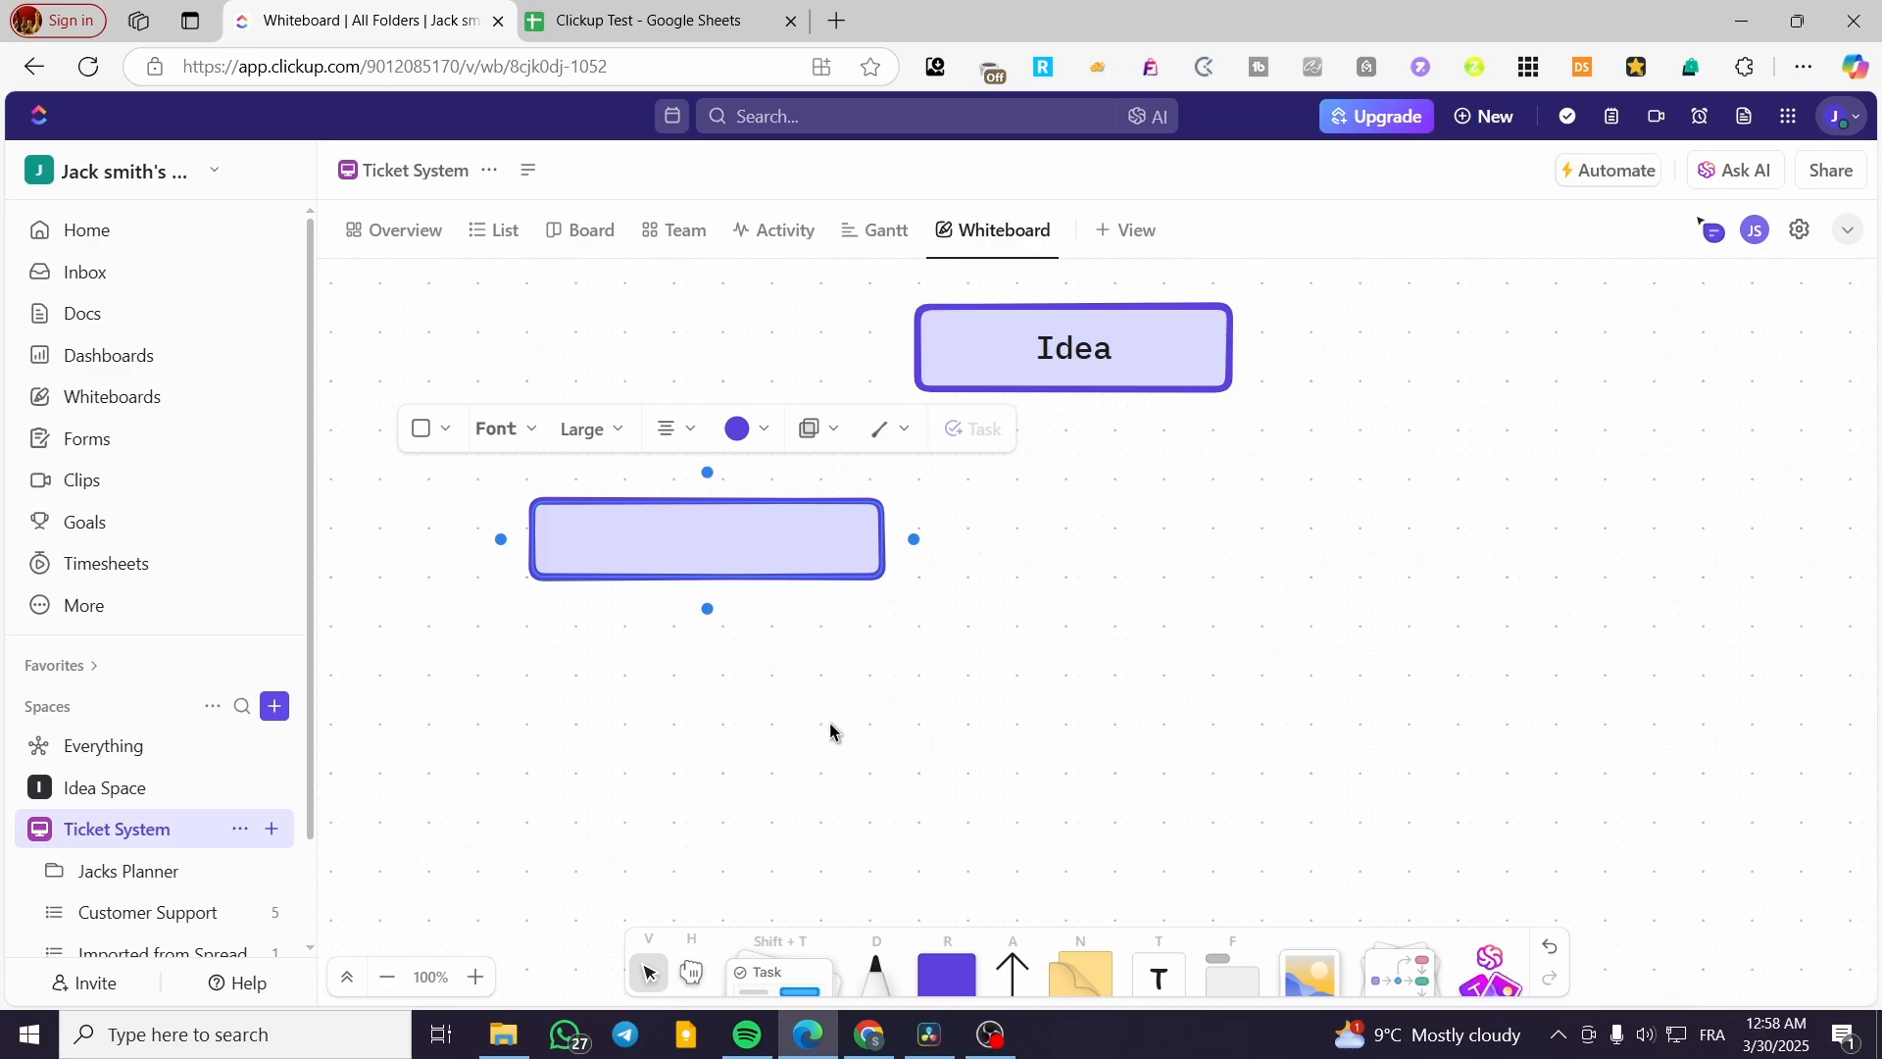
{"action": "key", "text": "Escape"}
{"action": "key", "text": "Delete"}
- Duplicate the Idea rectangle twice and place the copies level with each other below it, one on either side
{"action": "left_click", "coordinate": [1145, 369]}
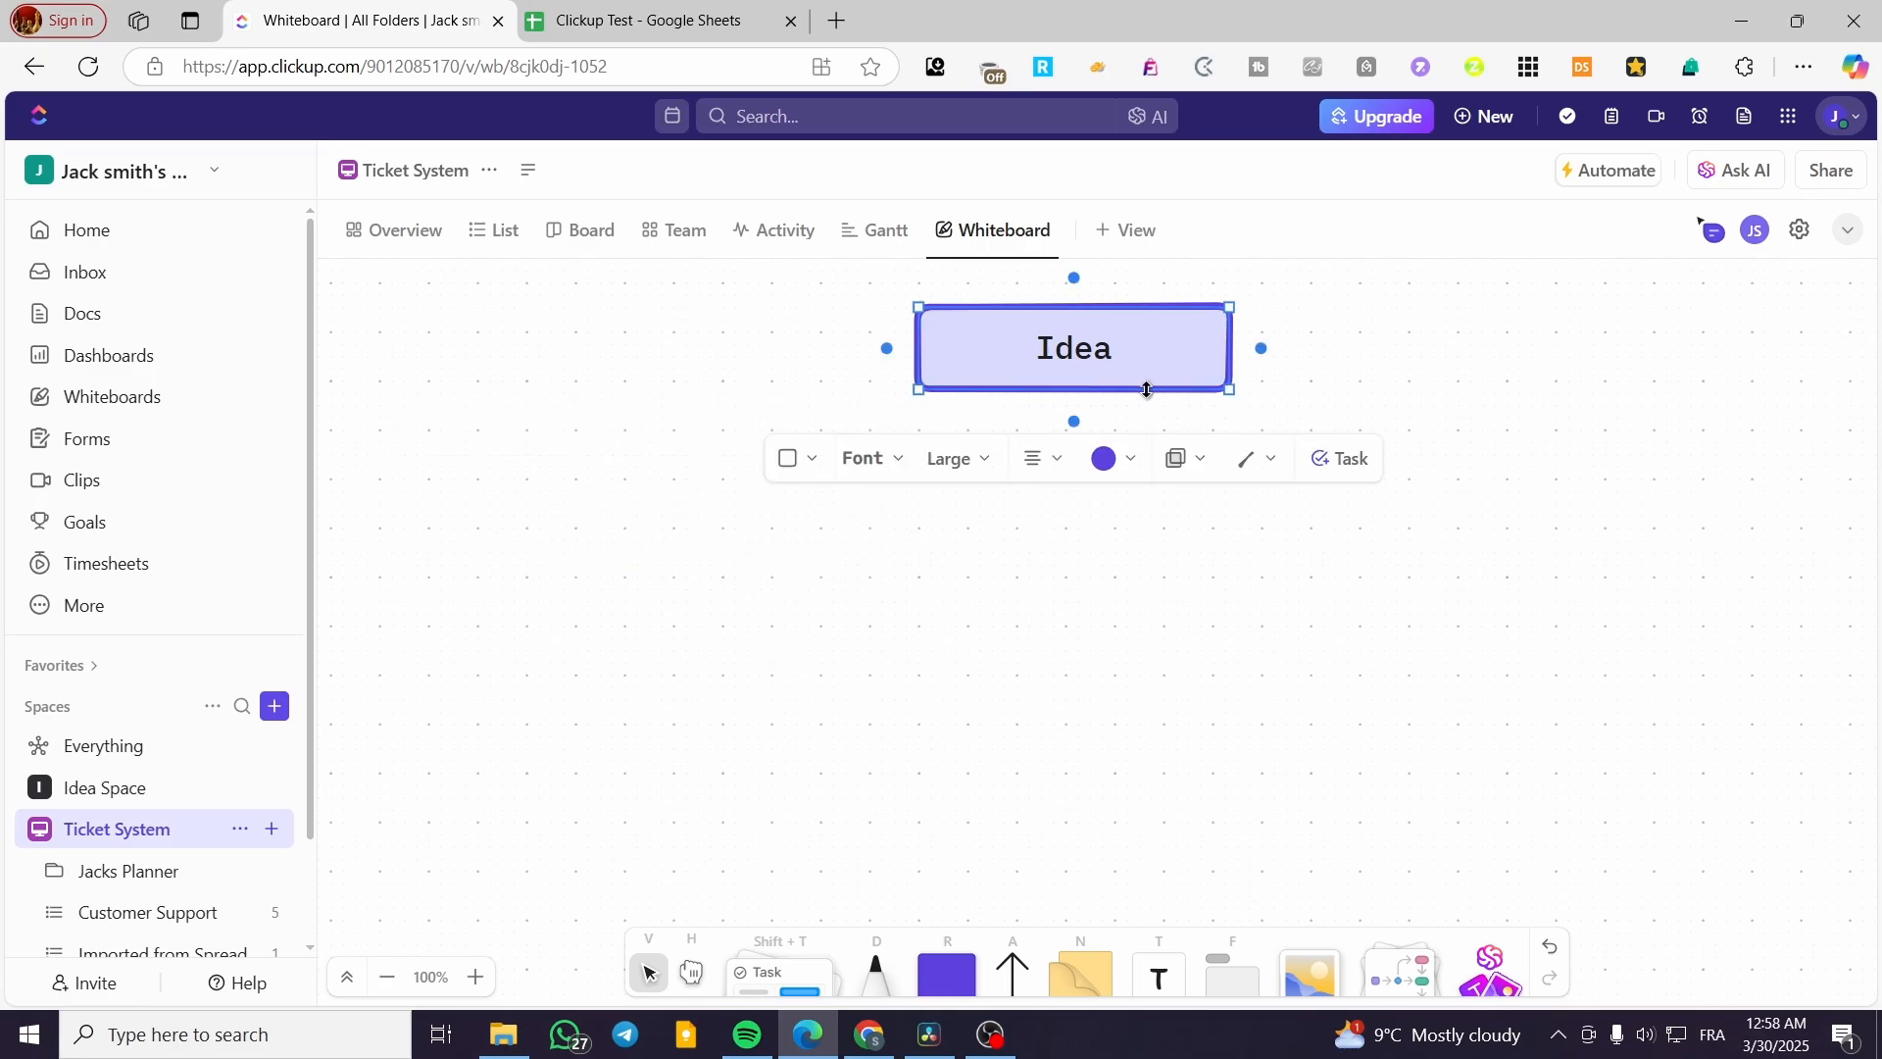
{"action": "left_click_drag", "start_coordinate": [1167, 368], "coordinate": [803, 555]}
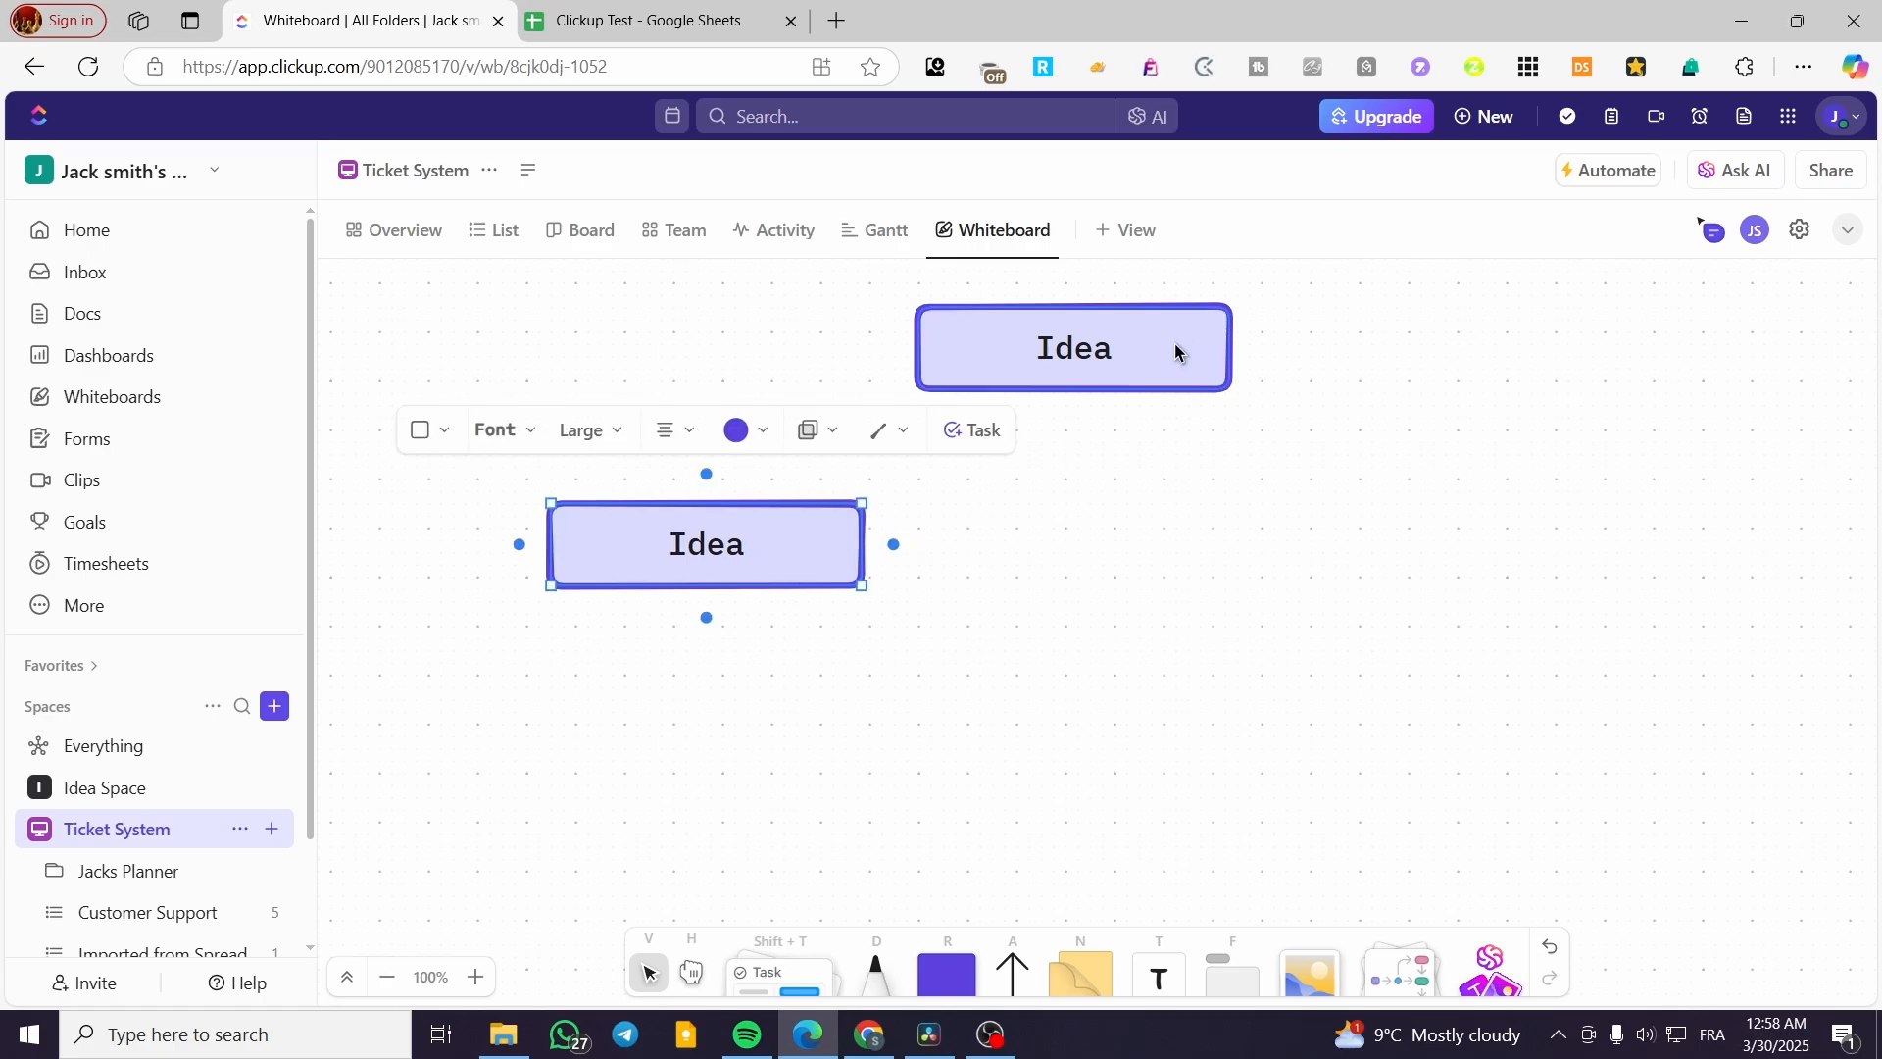
{"action": "left_click_drag", "start_coordinate": [1175, 344], "coordinate": [1496, 539]}
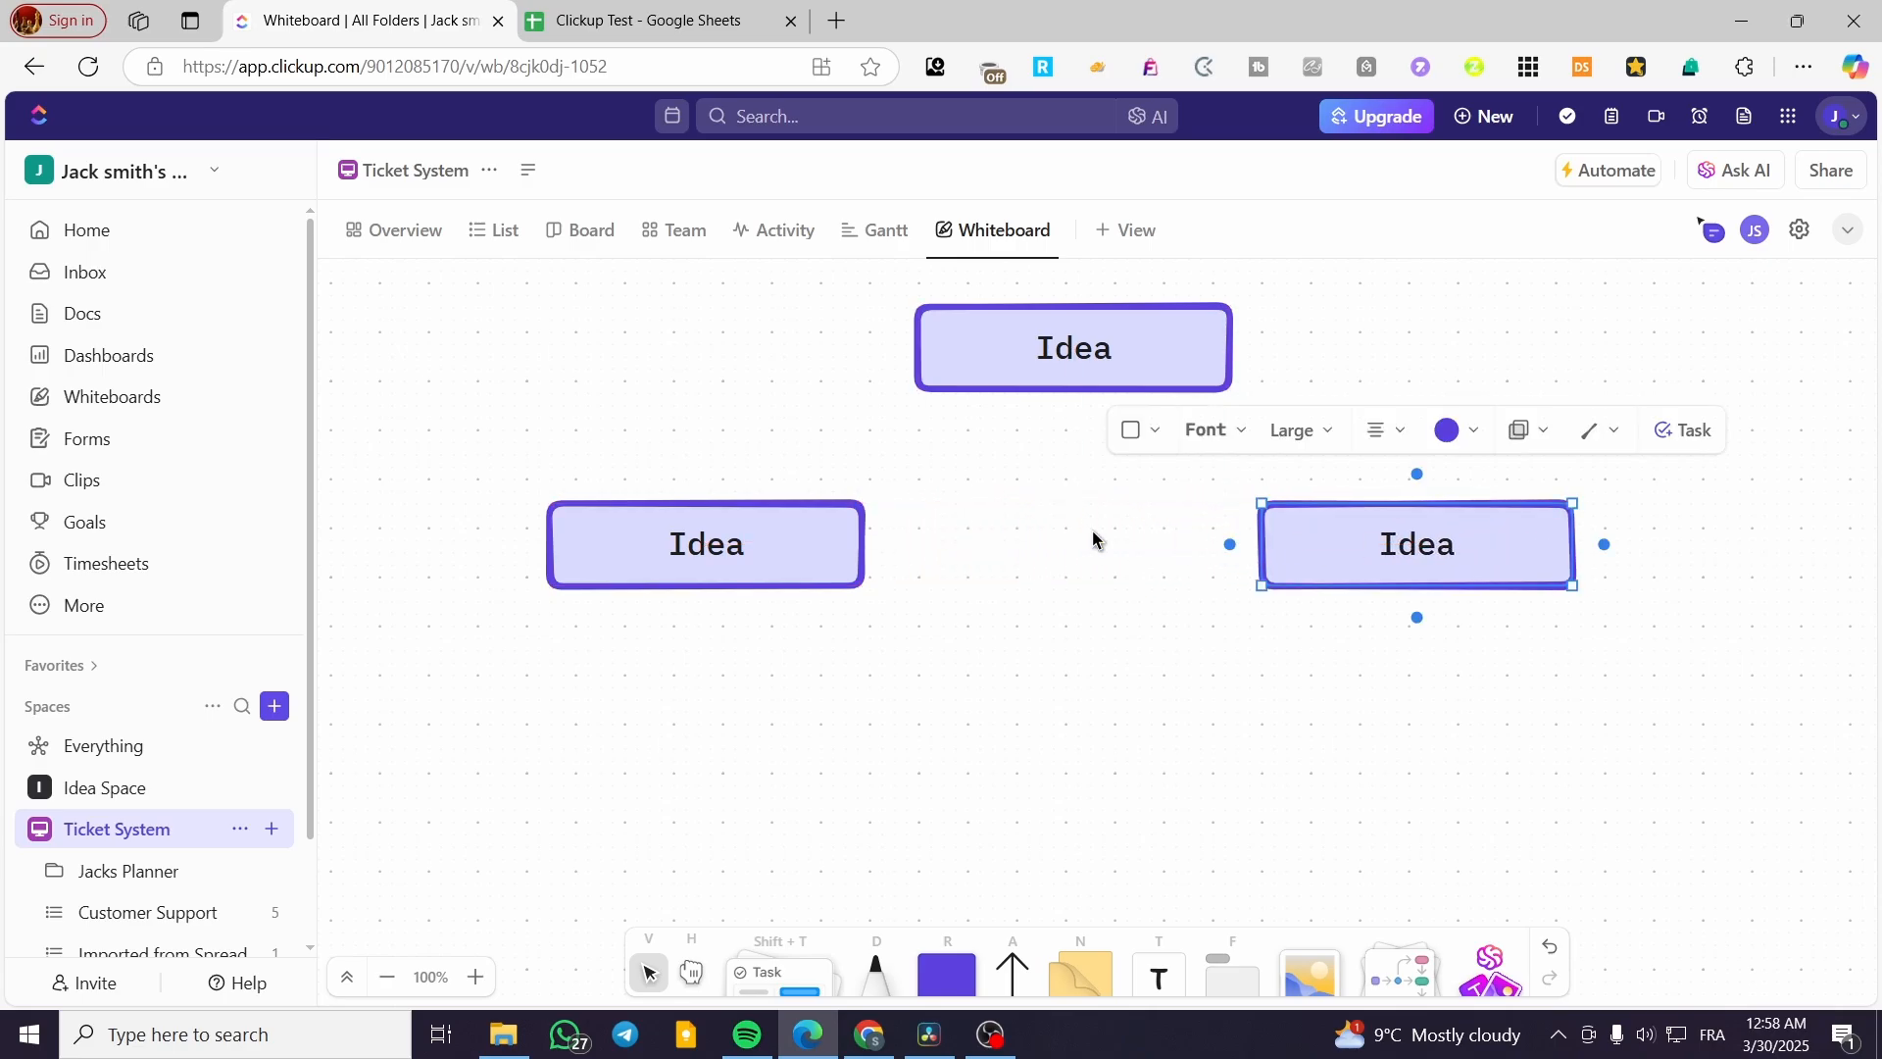
{"action": "left_click_drag", "start_coordinate": [779, 537], "coordinate": [832, 538]}
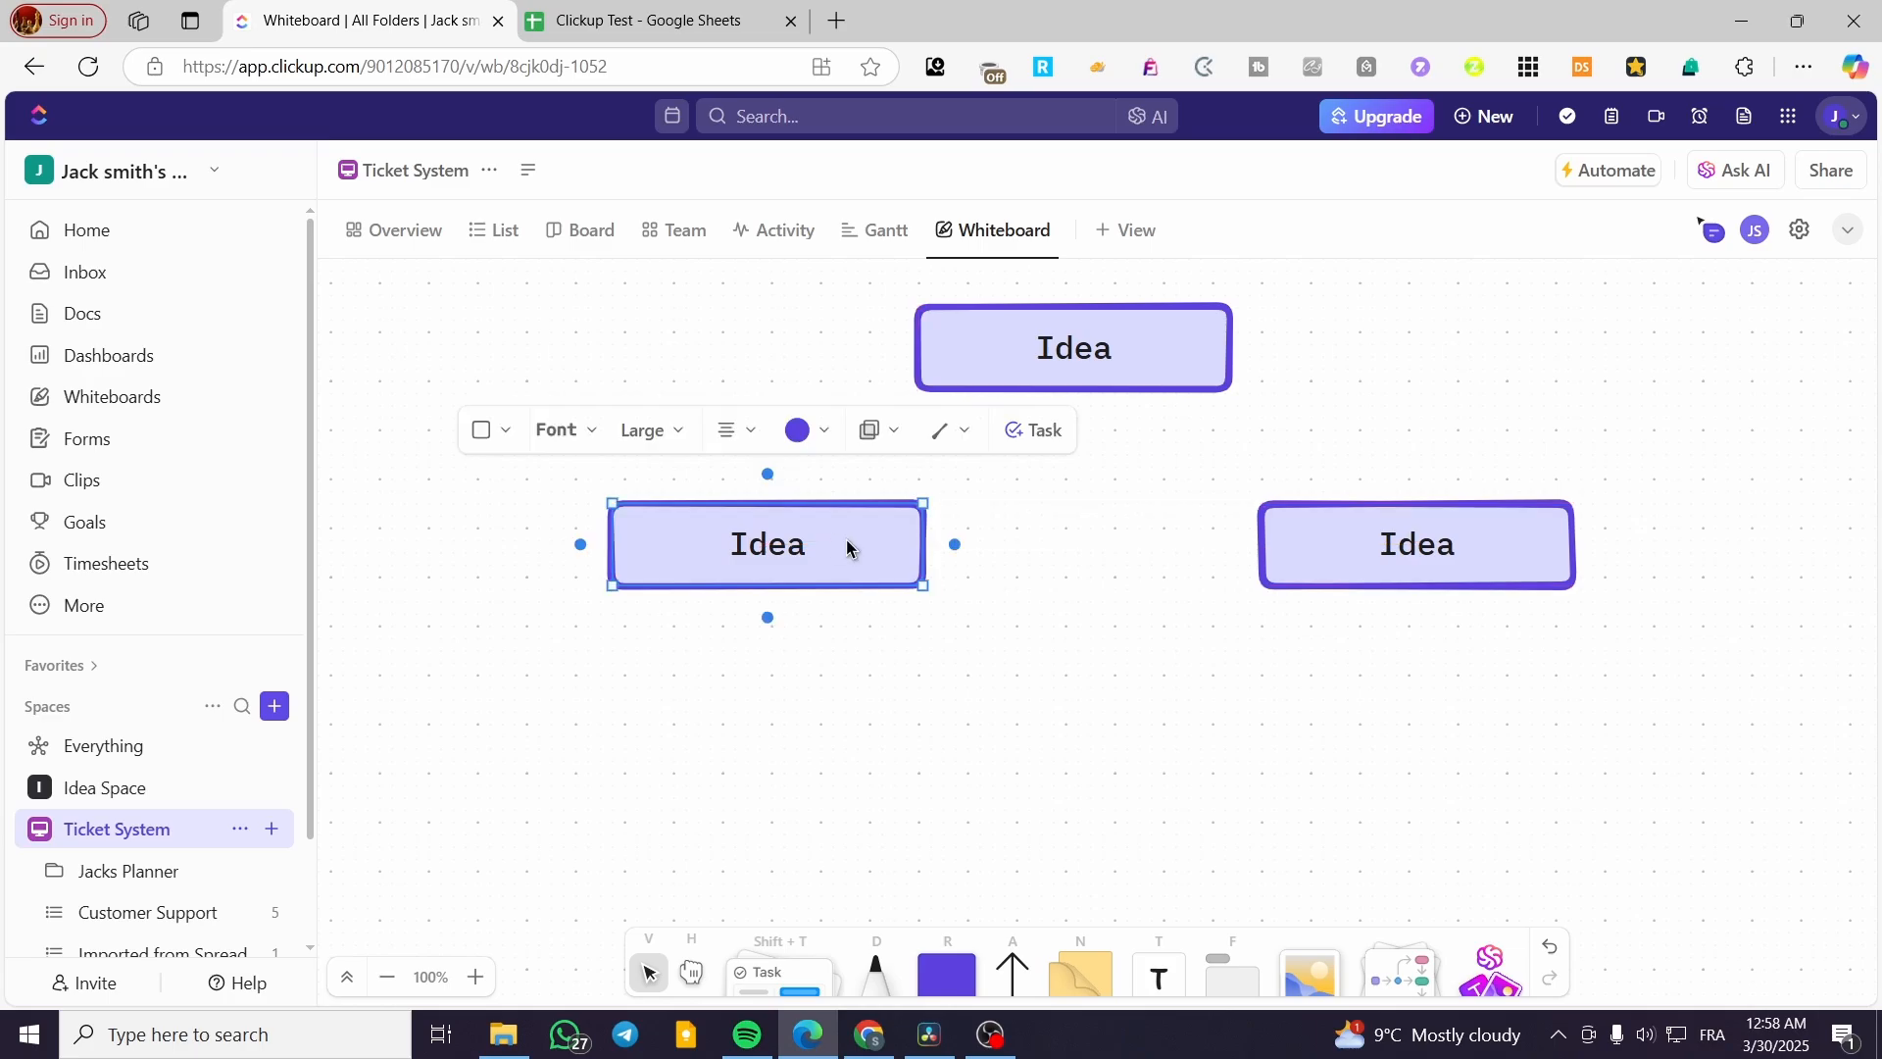
{"action": "left_click", "coordinate": [1327, 528]}
{"action": "left_click_drag", "start_coordinate": [1327, 527], "coordinate": [1294, 528]}
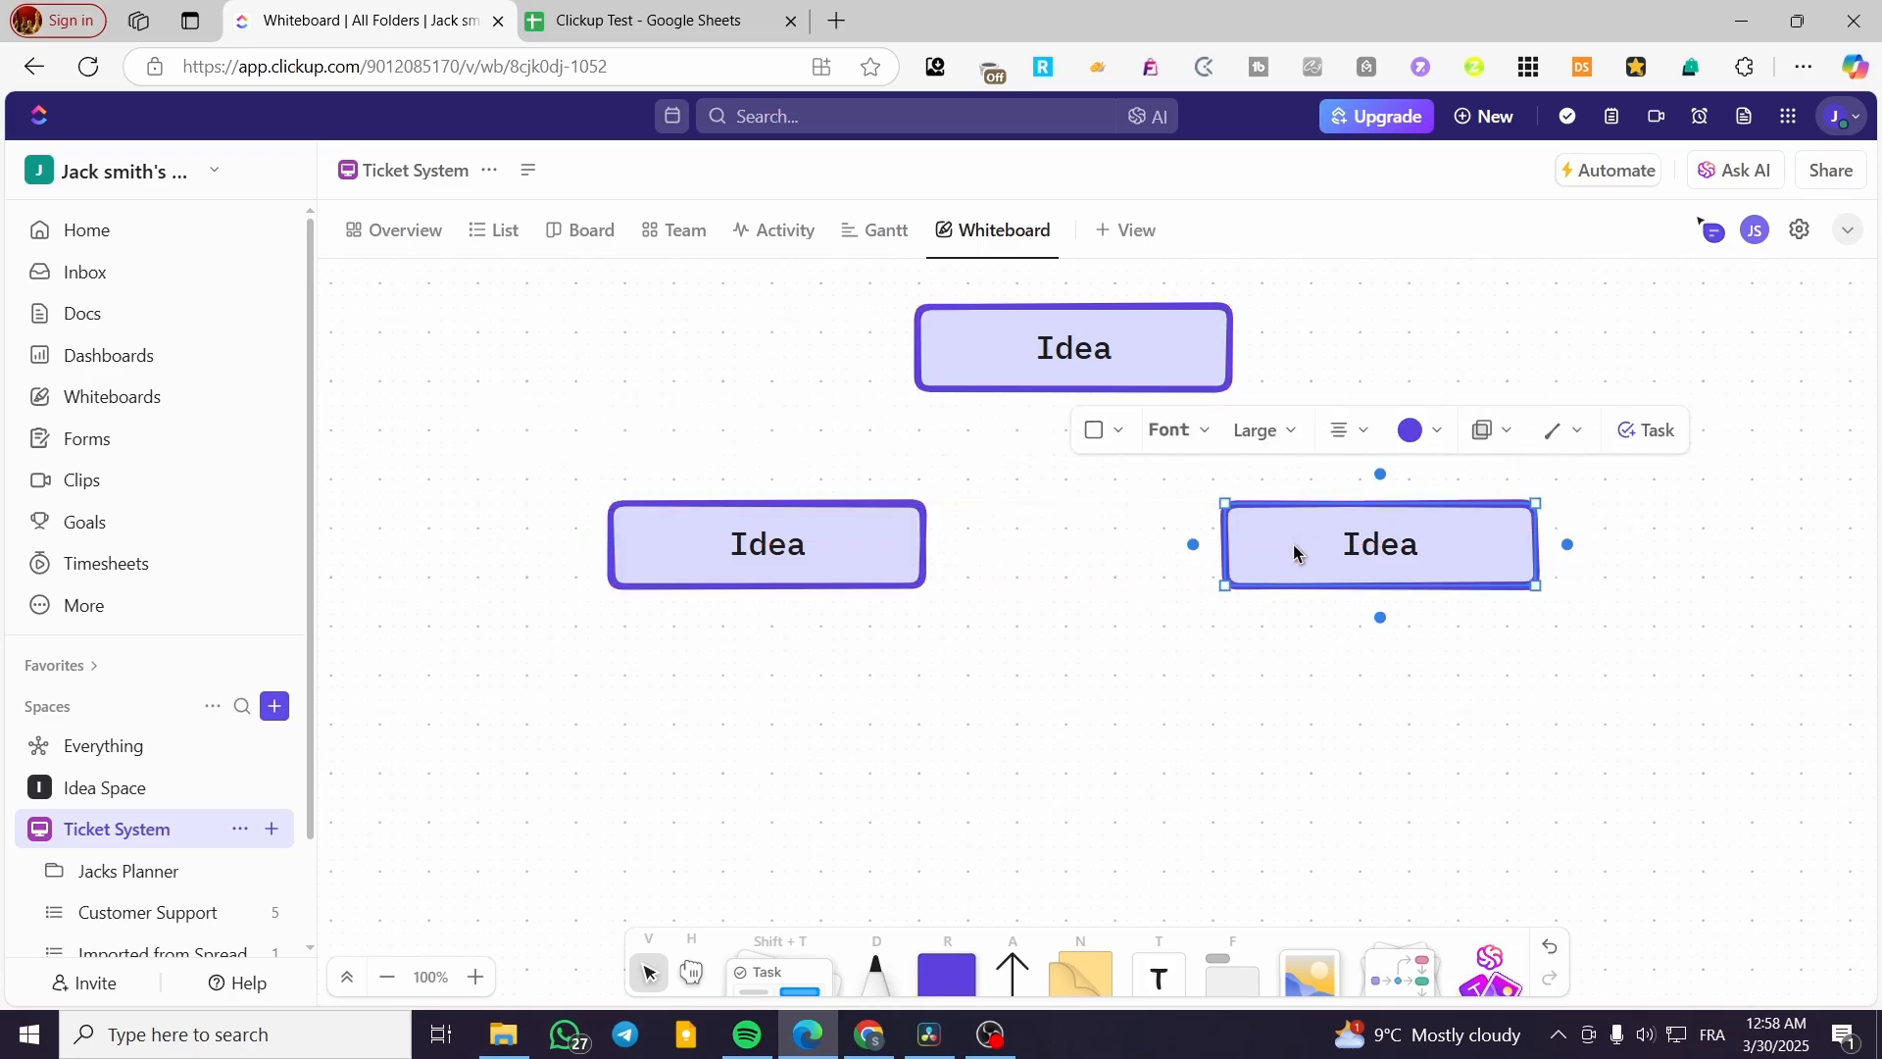
{"action": "left_click", "coordinate": [1039, 765]}
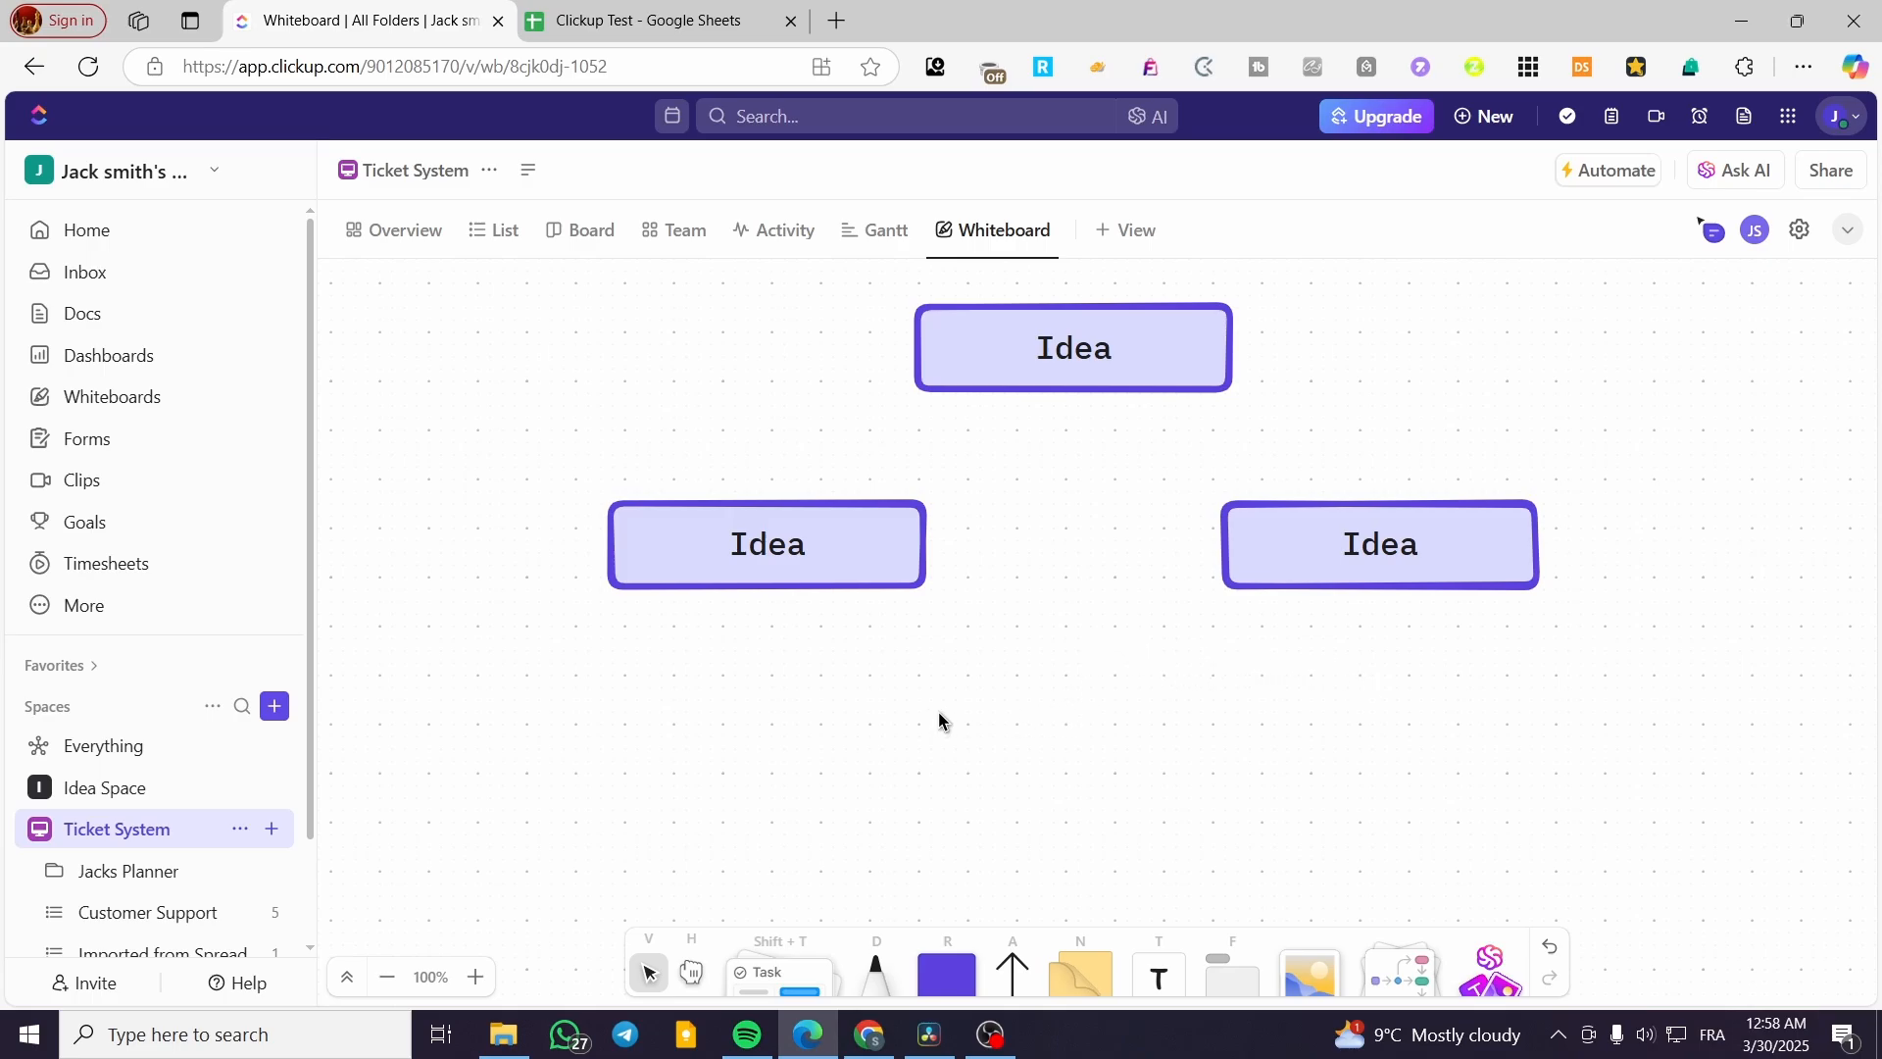
- Replace the text of the Idea copy below and left of the original with "Script"
{"action": "left_click", "coordinate": [692, 971]}
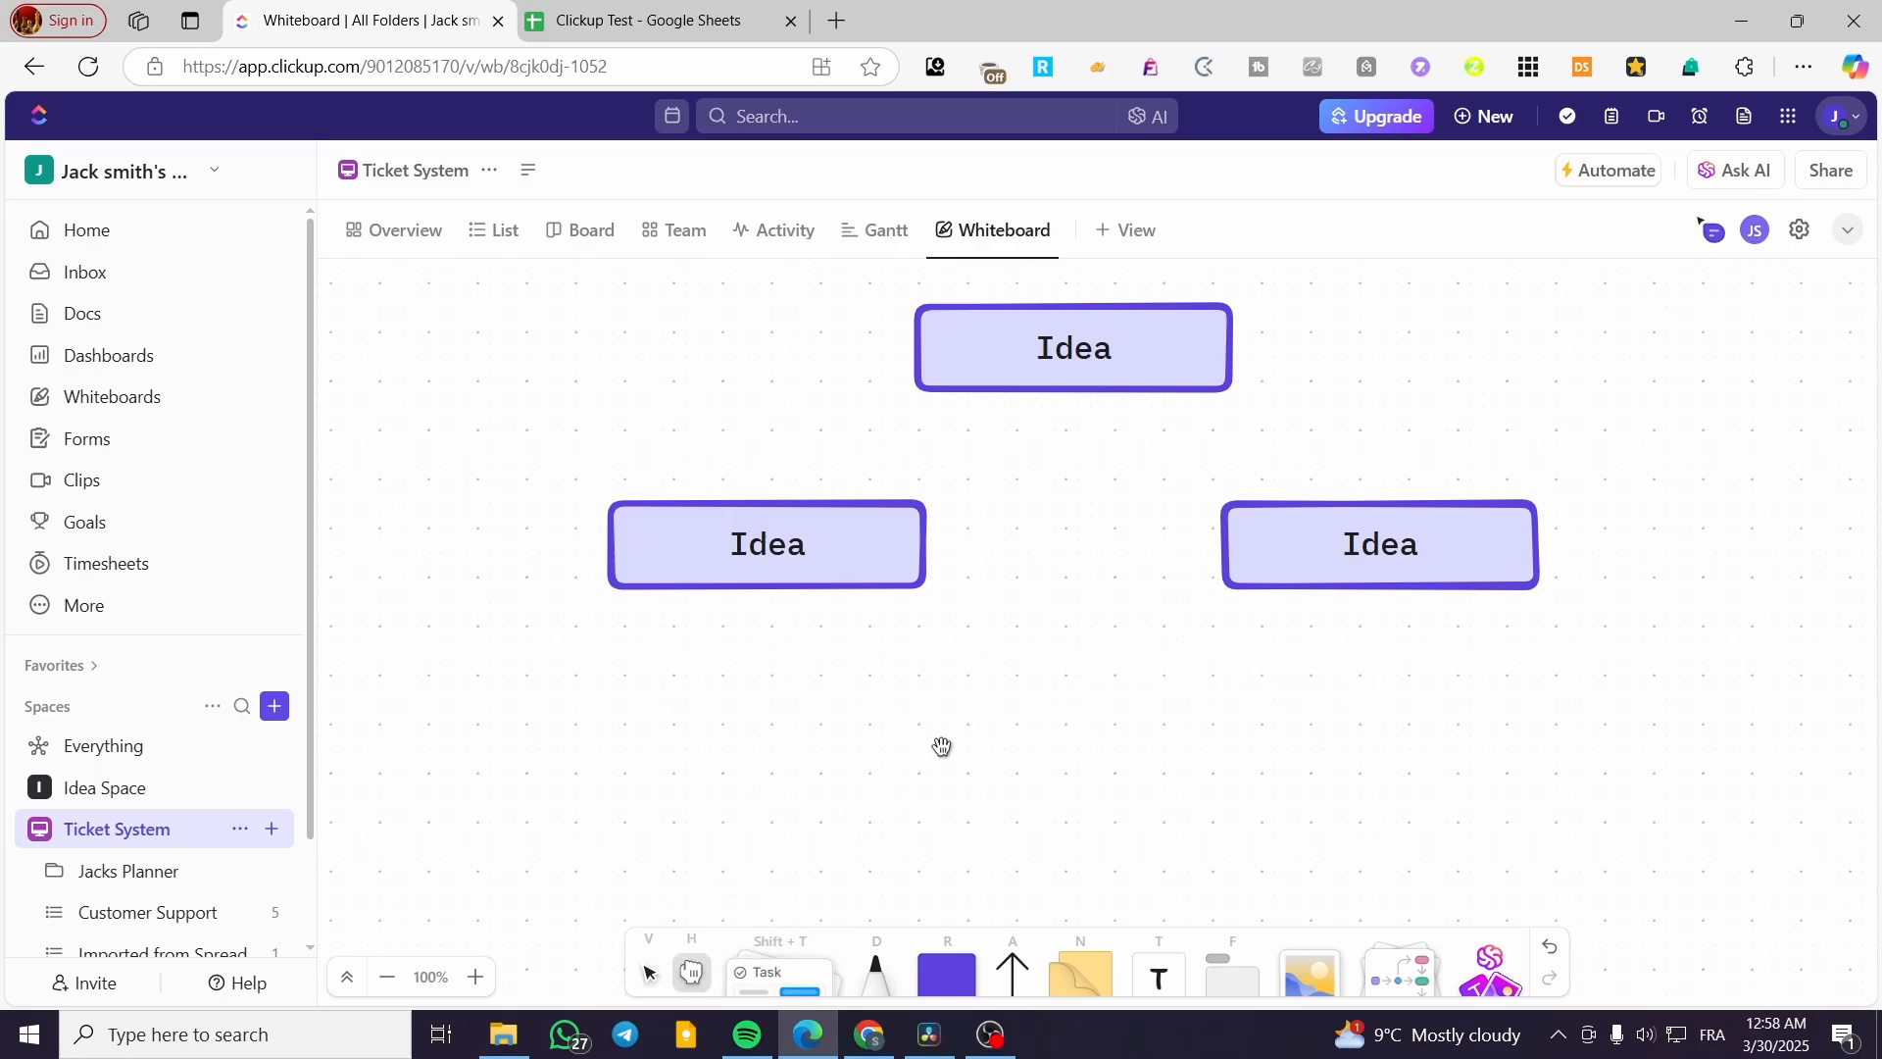
{"action": "mouse_move", "coordinate": [941, 748]}
{"action": "left_mouse_down"}
{"action": "mouse_move", "coordinate": [799, 706]}
{"action": "mouse_move", "coordinate": [938, 689]}
{"action": "mouse_move", "coordinate": [920, 745]}
{"action": "left_mouse_up"}
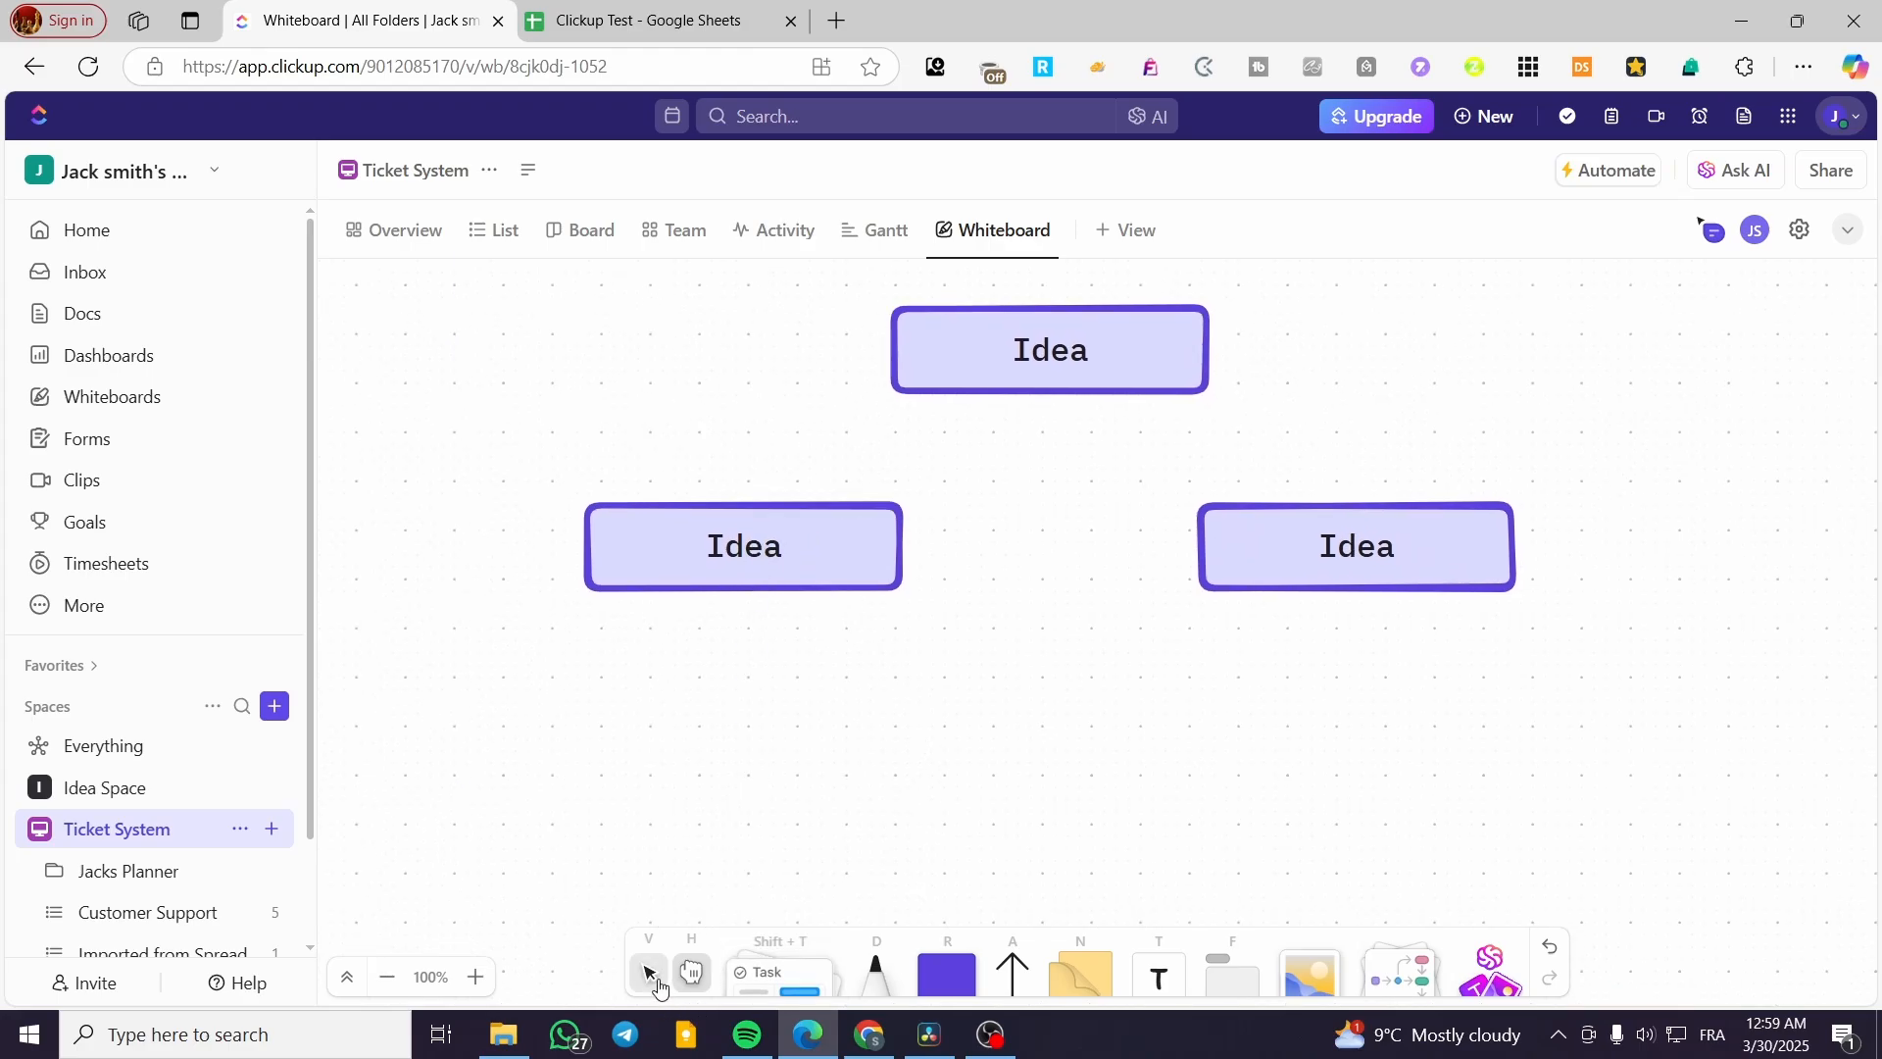
{"action": "left_click", "coordinate": [649, 974]}
{"action": "left_click", "coordinate": [803, 550]}
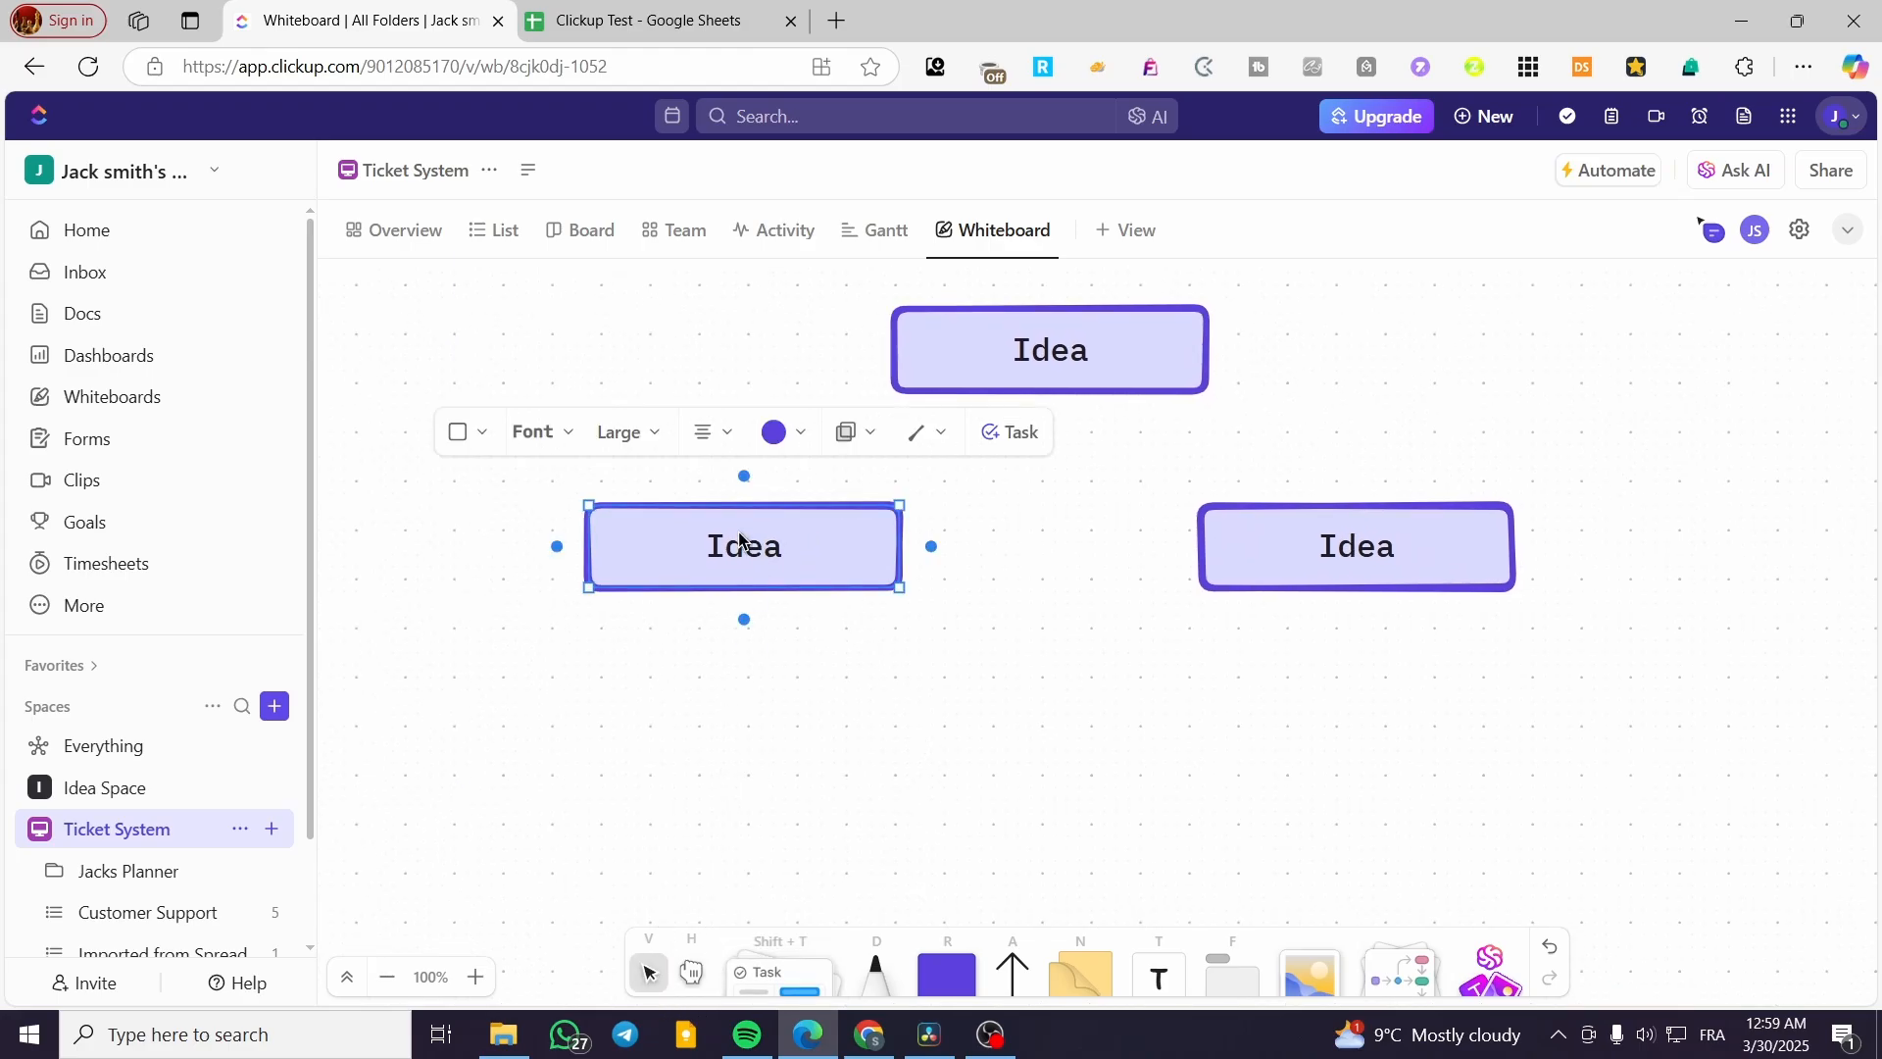
{"action": "left_click", "coordinate": [803, 550]}
{"action": "type", "text": "Sc"}
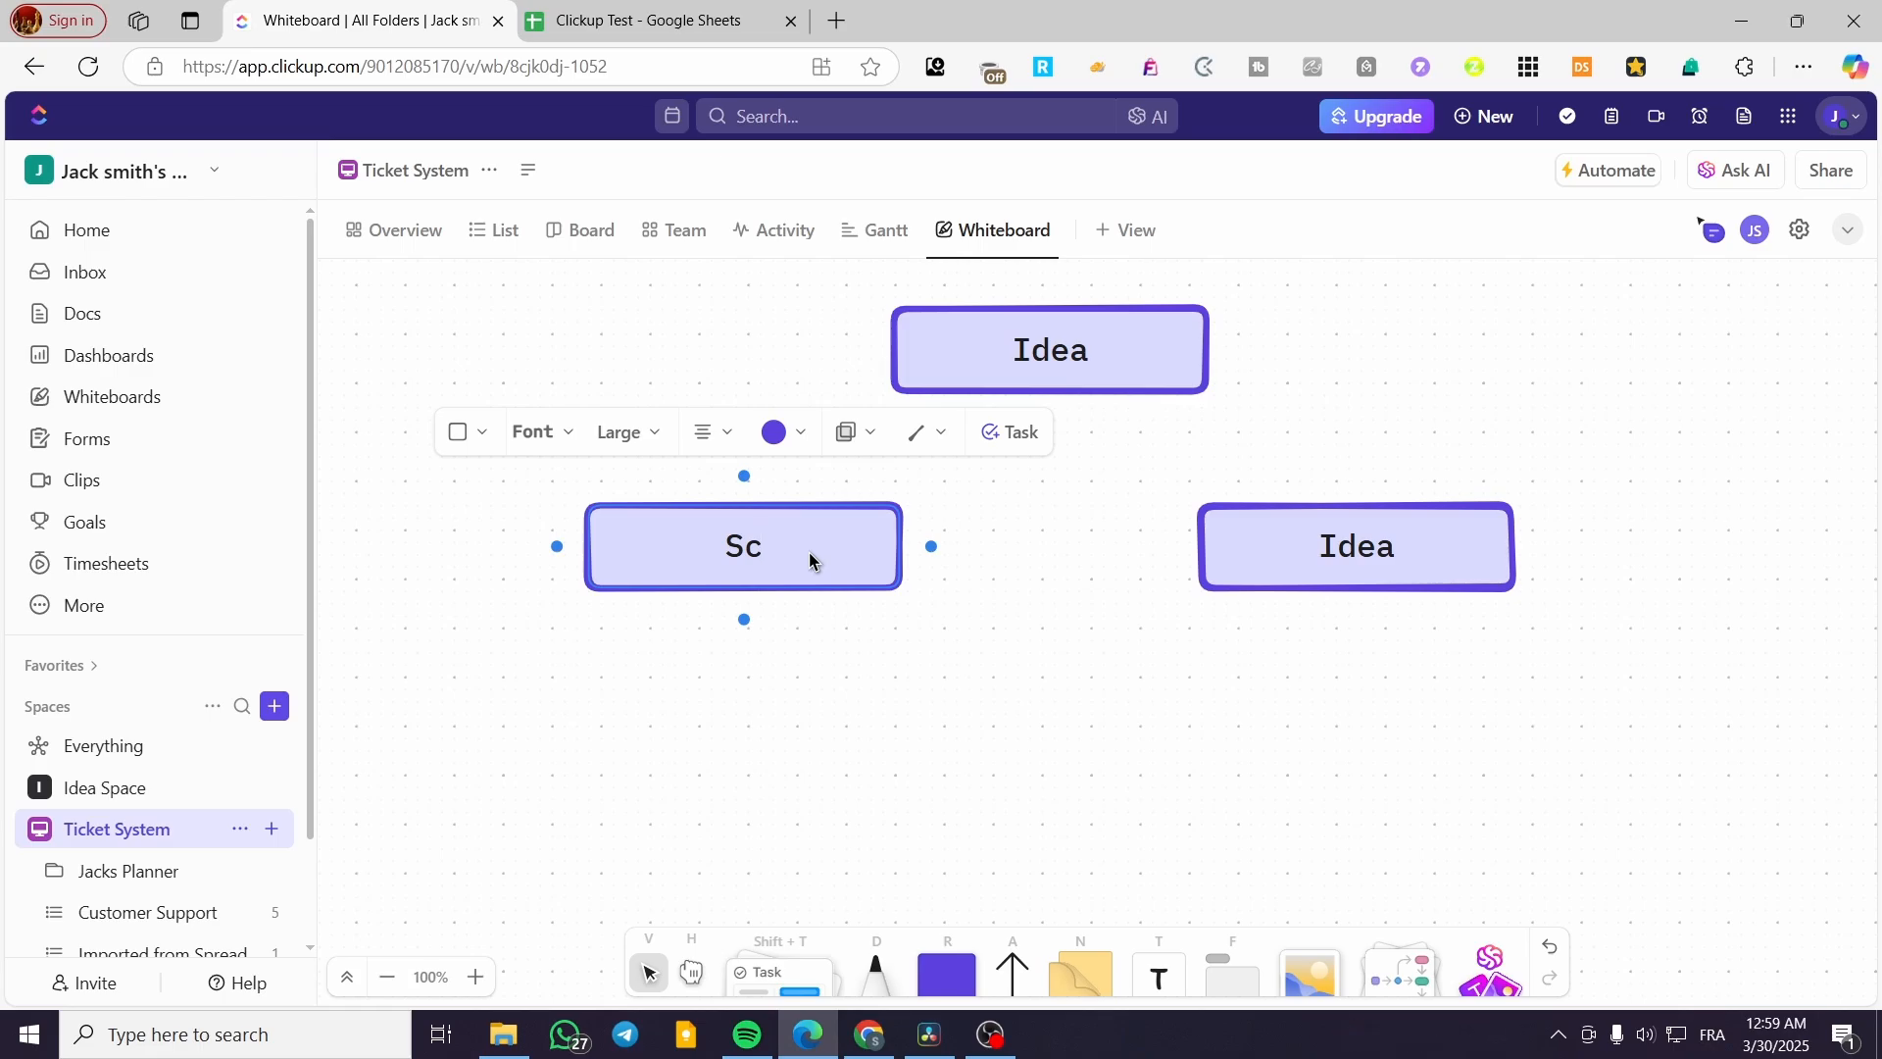
{"action": "type", "text": "ript"}
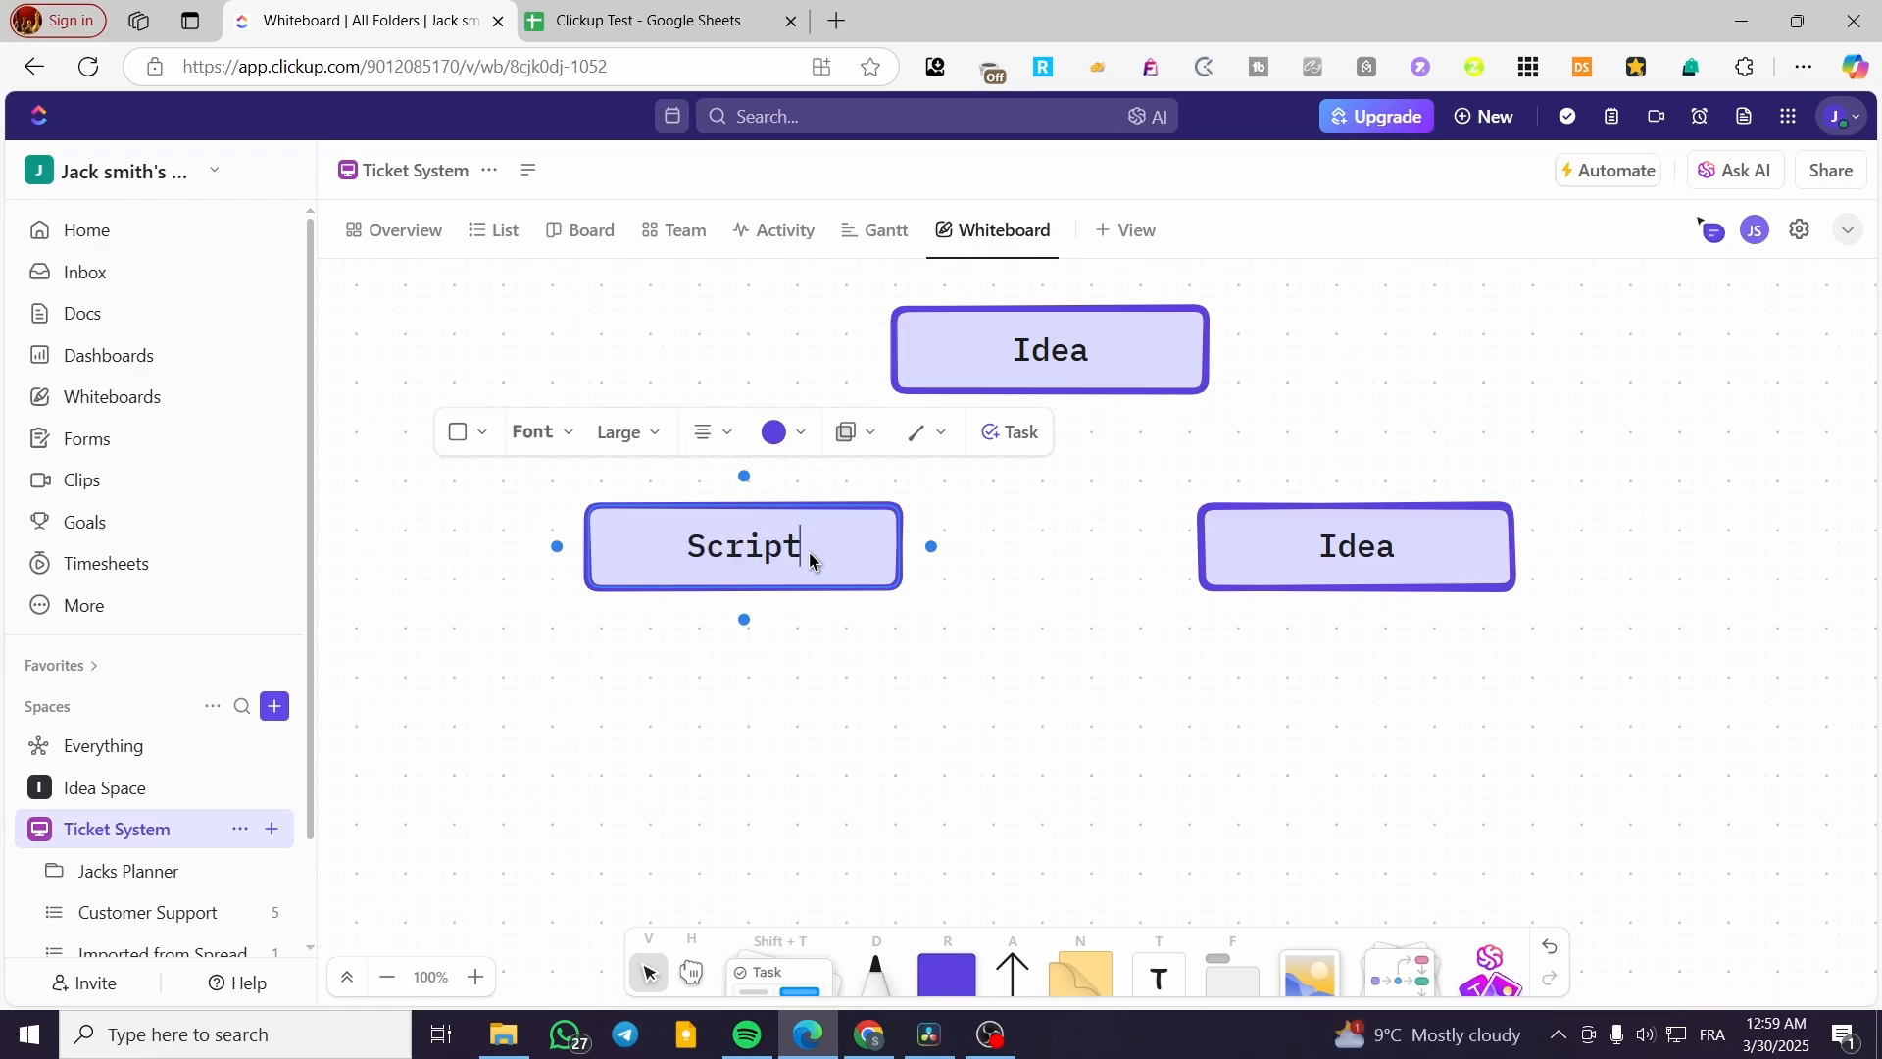
- Replace the text of the Idea copy below and right of the original with "Resources"
{"action": "left_click", "coordinate": [1353, 546]}
{"action": "left_click", "coordinate": [1404, 552]}
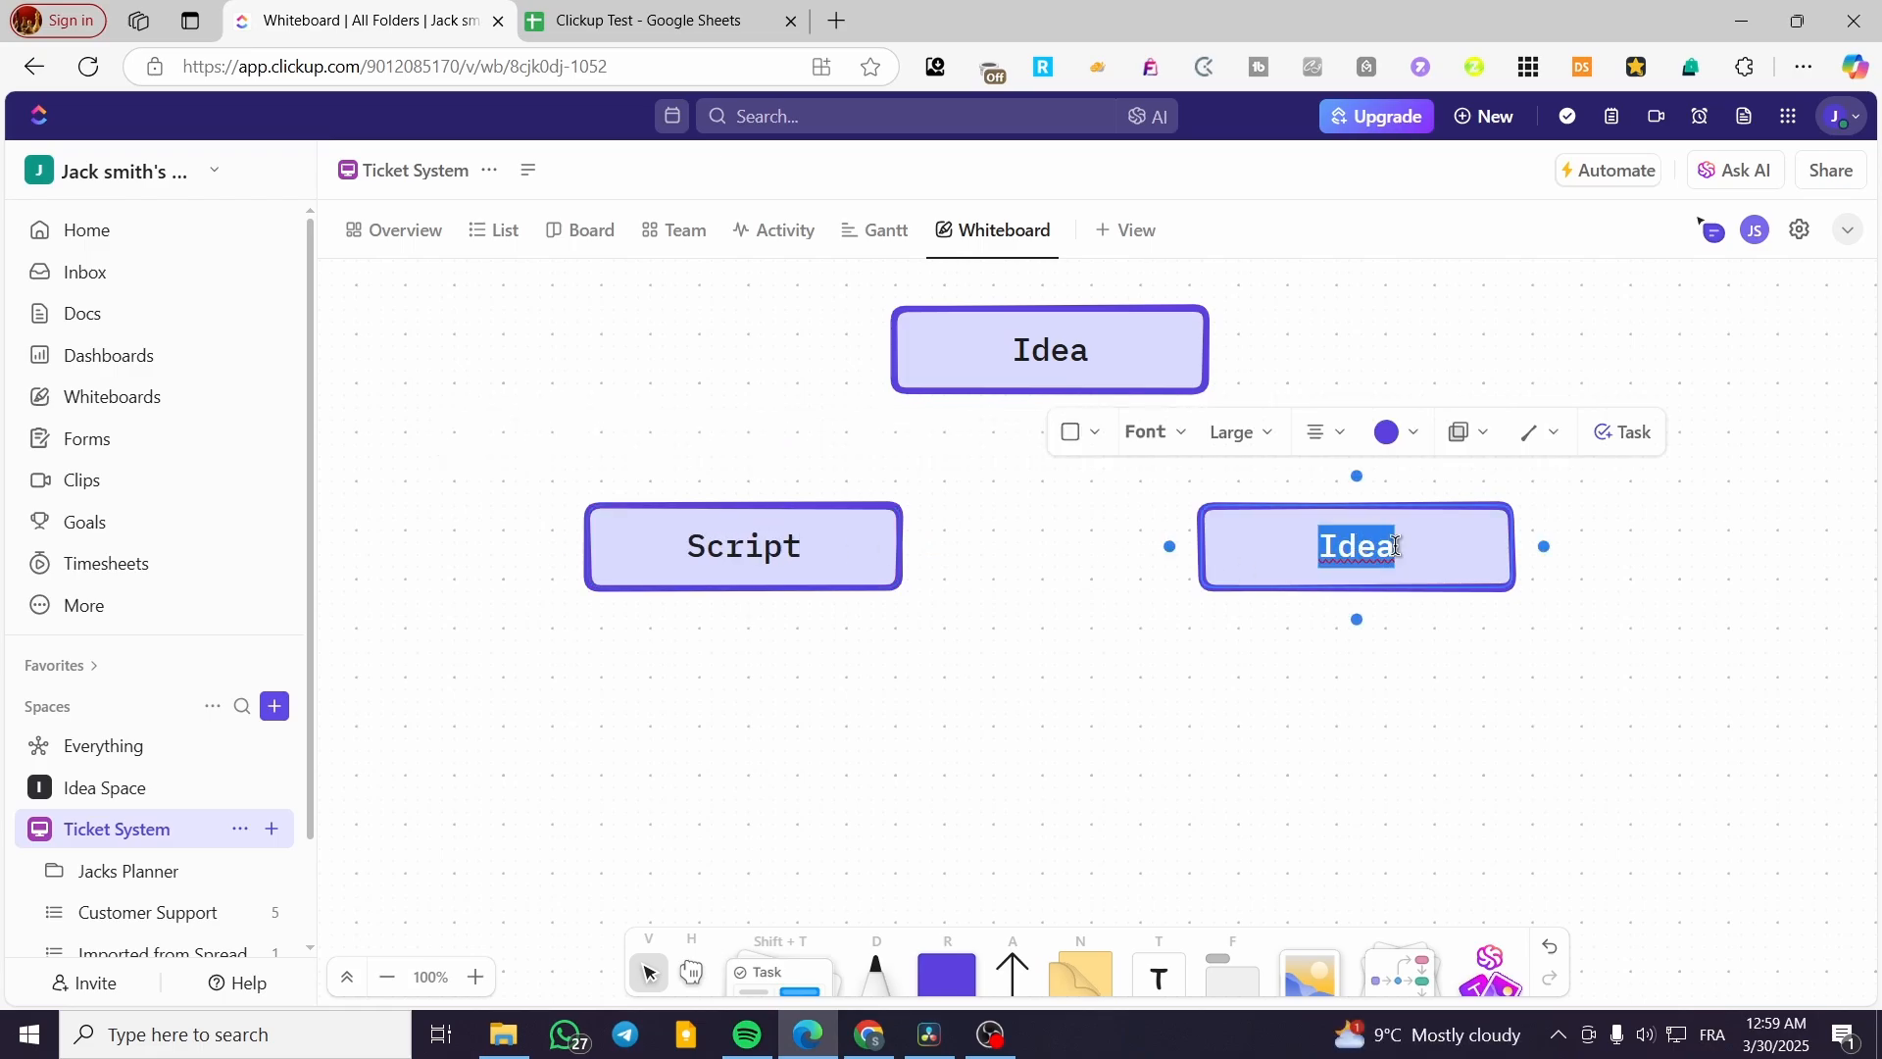
{"action": "type", "text": "Re"}
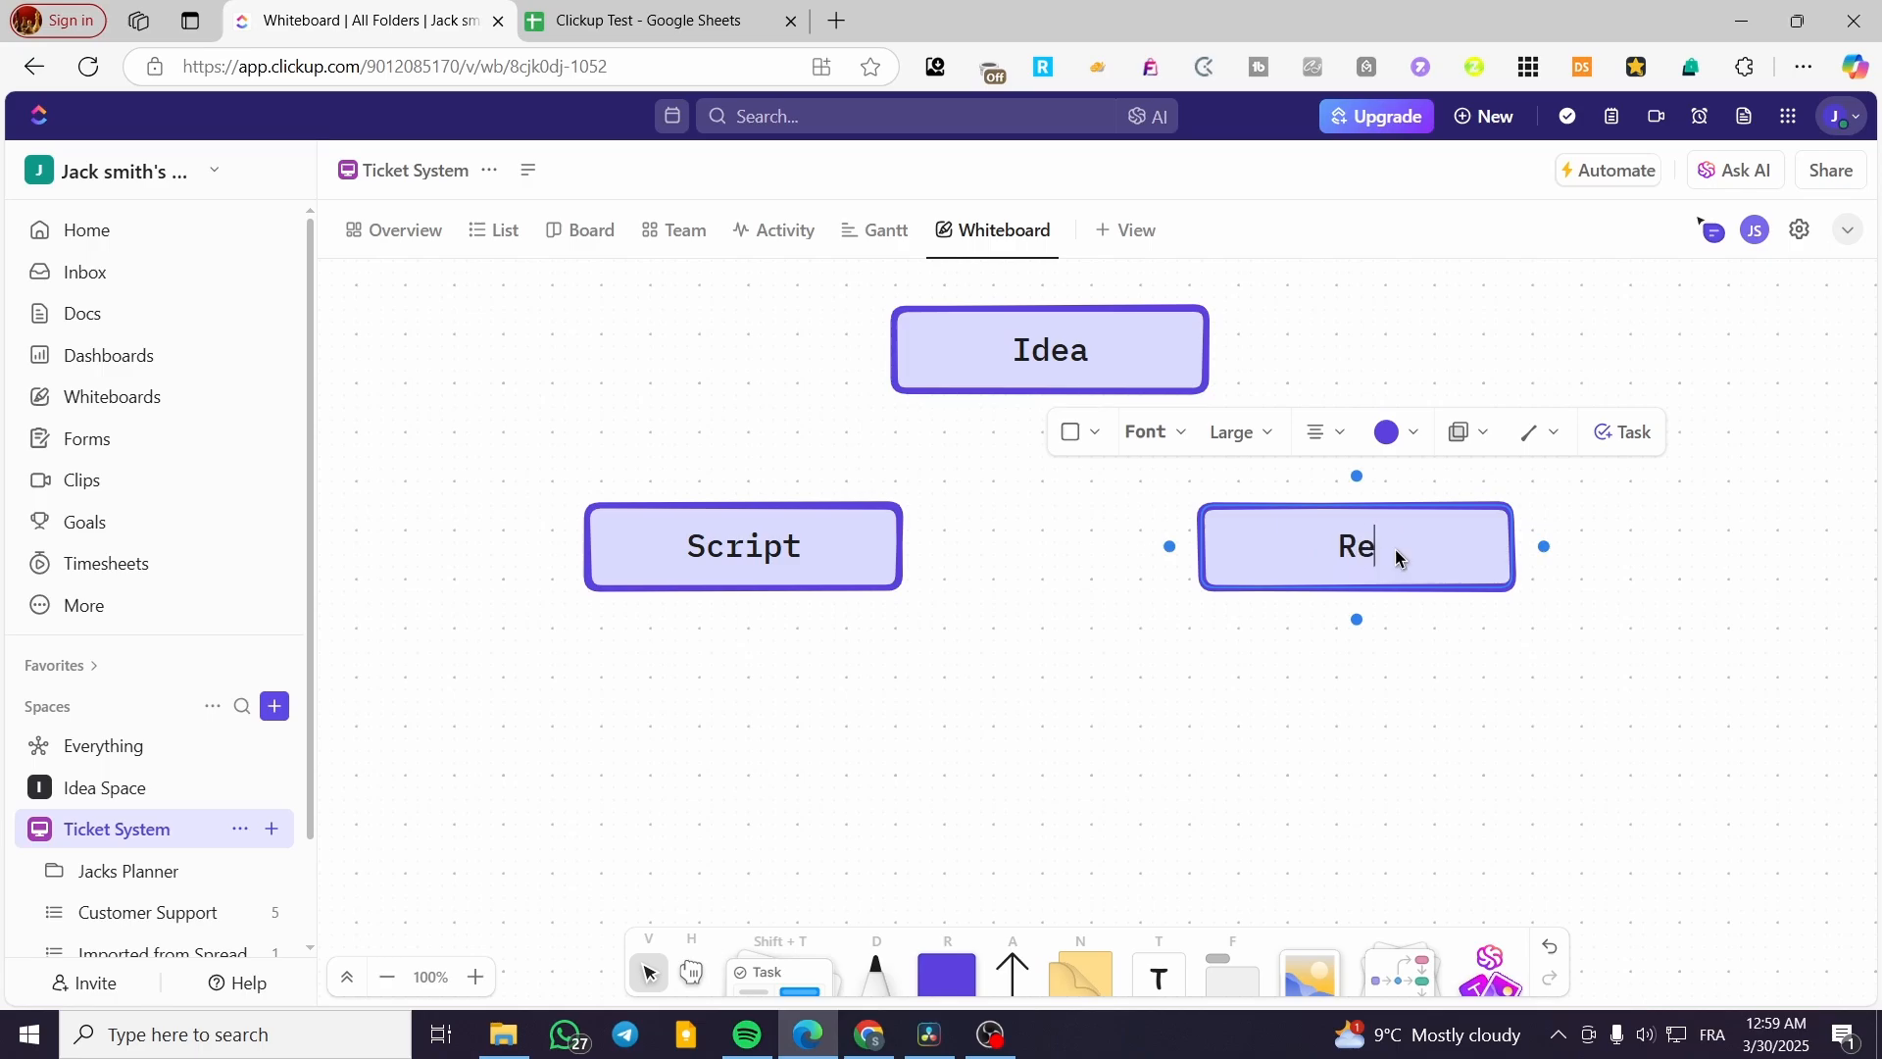
{"action": "type", "text": "sources"}
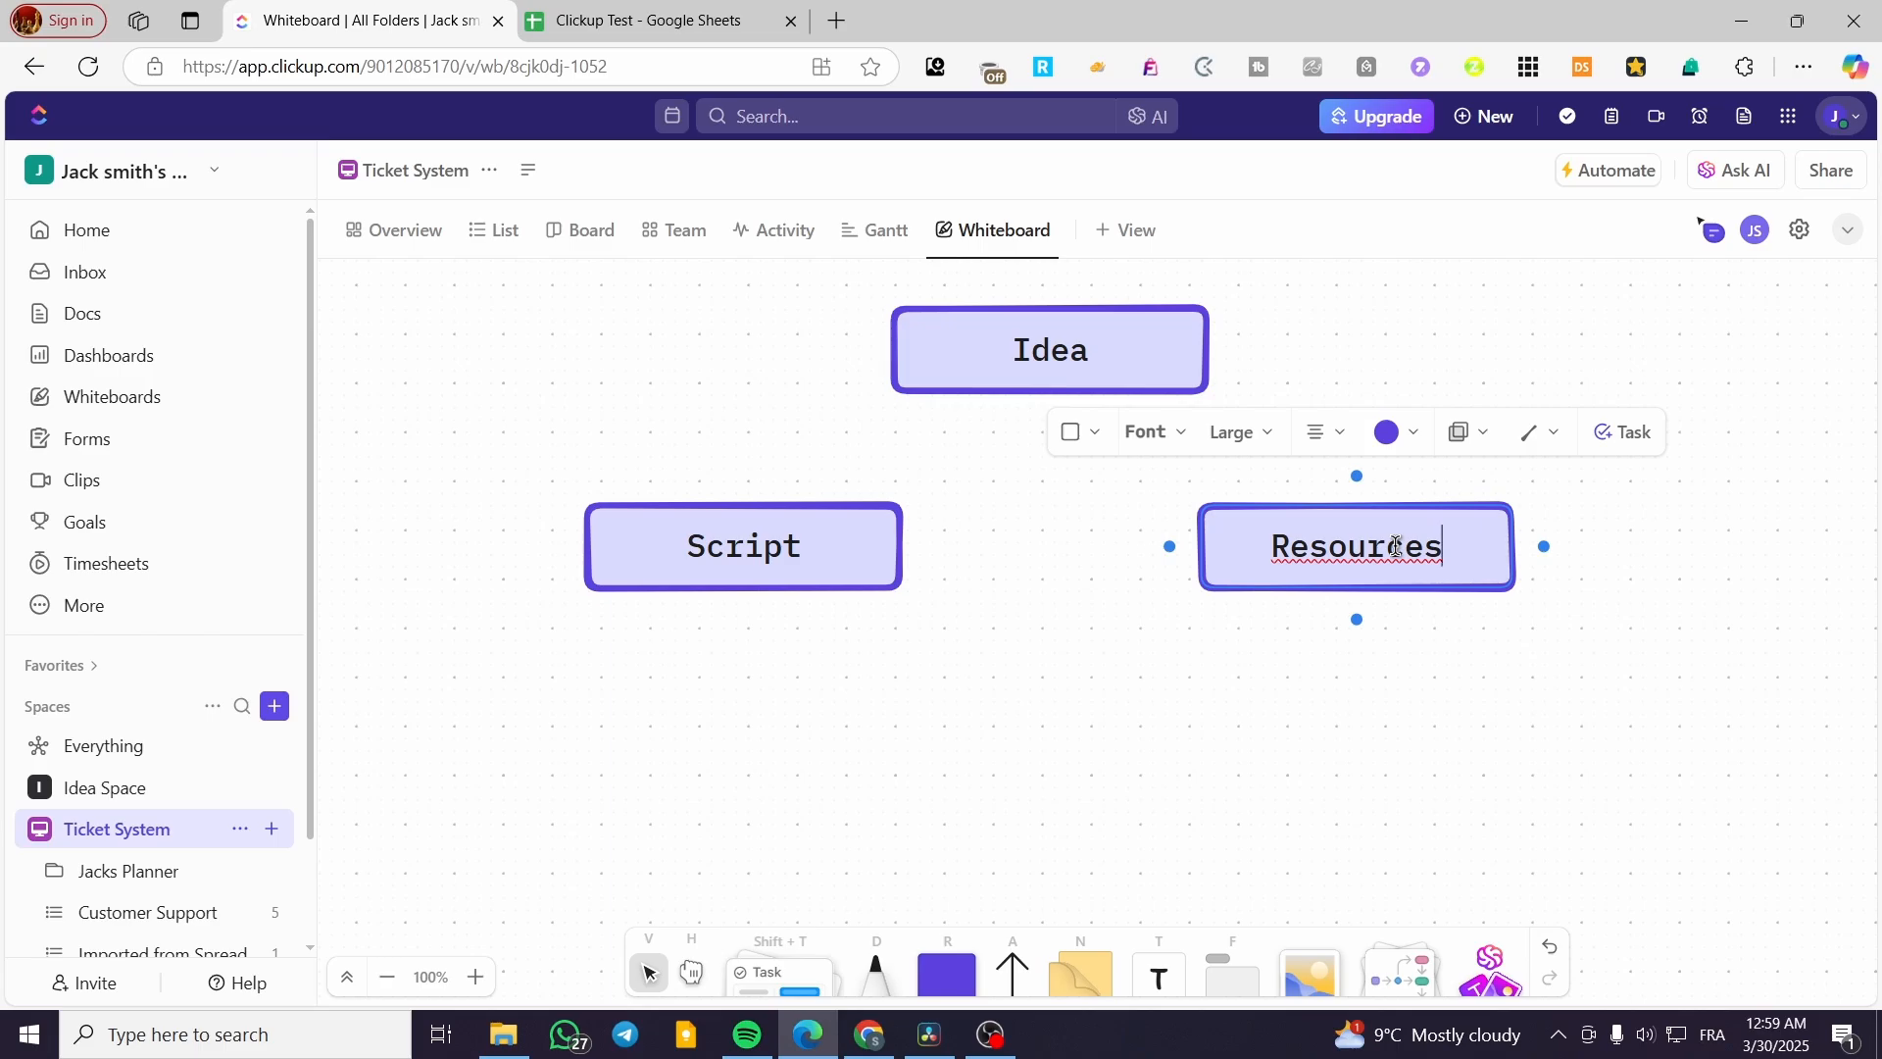
{"action": "left_click", "coordinate": [1684, 689]}
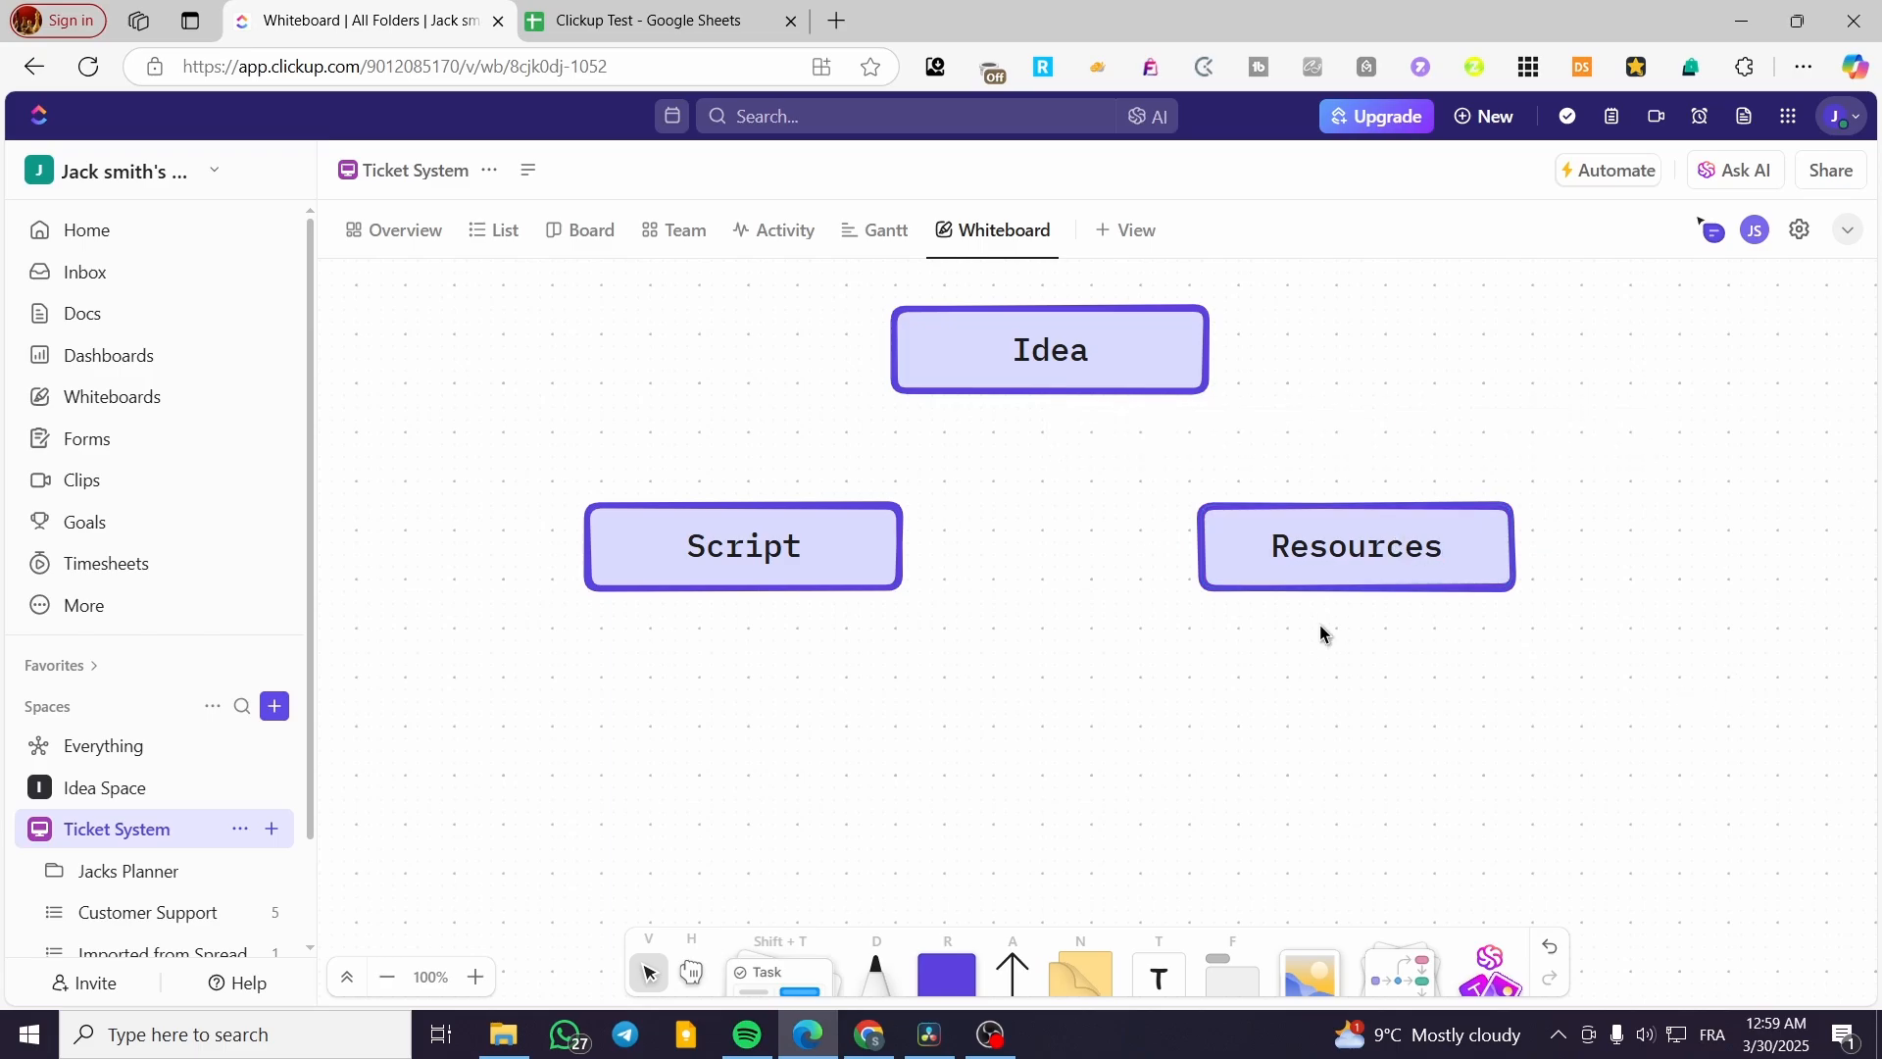
- Connect the Idea rectangle to the Script and Resources rectangles with one straight arrow each
{"action": "left_click", "coordinate": [1062, 365]}
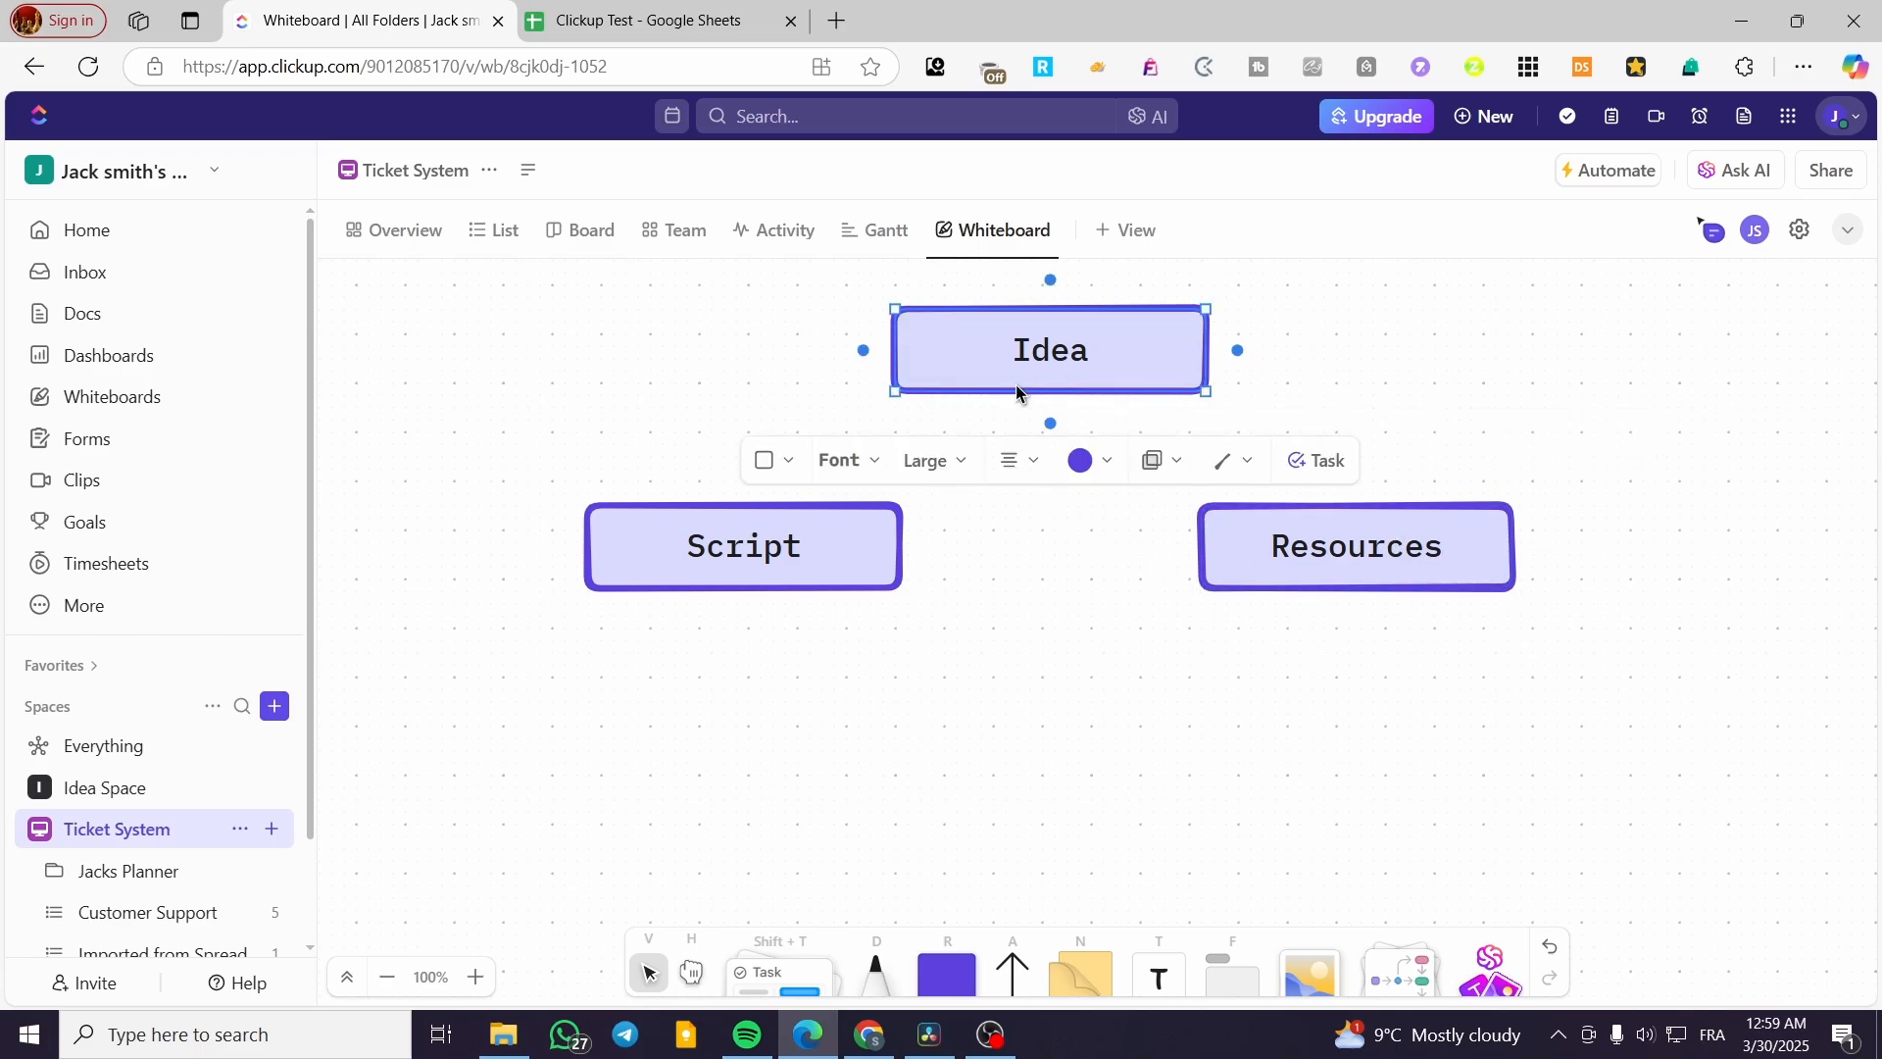
{"action": "left_click", "coordinate": [1013, 983]}
{"action": "mouse_move", "coordinate": [1043, 373]}
{"action": "left_mouse_down"}
{"action": "mouse_move", "coordinate": [1042, 509]}
{"action": "mouse_move", "coordinate": [988, 546]}
{"action": "mouse_move", "coordinate": [902, 549]}
{"action": "left_mouse_up"}
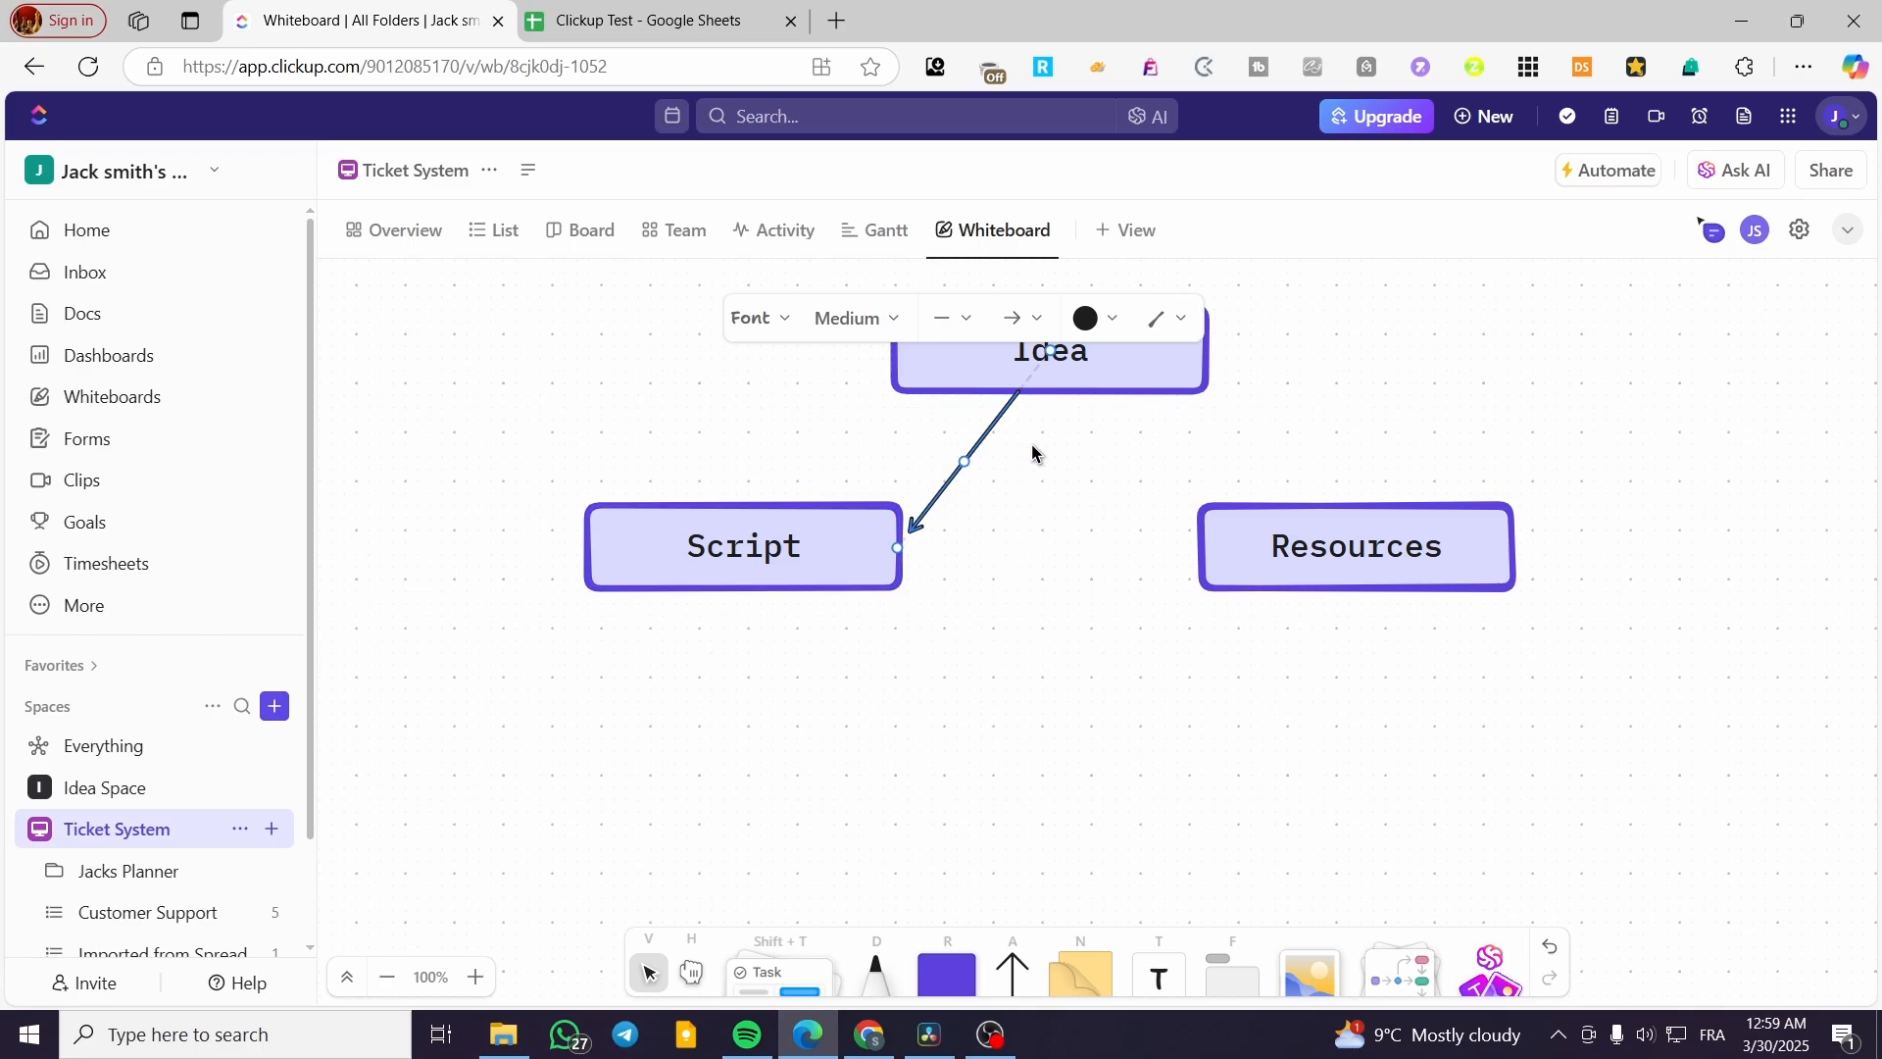
{"action": "left_click", "coordinate": [1000, 967]}
{"action": "mouse_move", "coordinate": [1059, 390]}
{"action": "left_mouse_down"}
{"action": "mouse_move", "coordinate": [1084, 496]}
{"action": "mouse_move", "coordinate": [1178, 560]}
{"action": "mouse_move", "coordinate": [1217, 563]}
{"action": "left_mouse_up"}
{"action": "left_click", "coordinate": [1249, 775]}
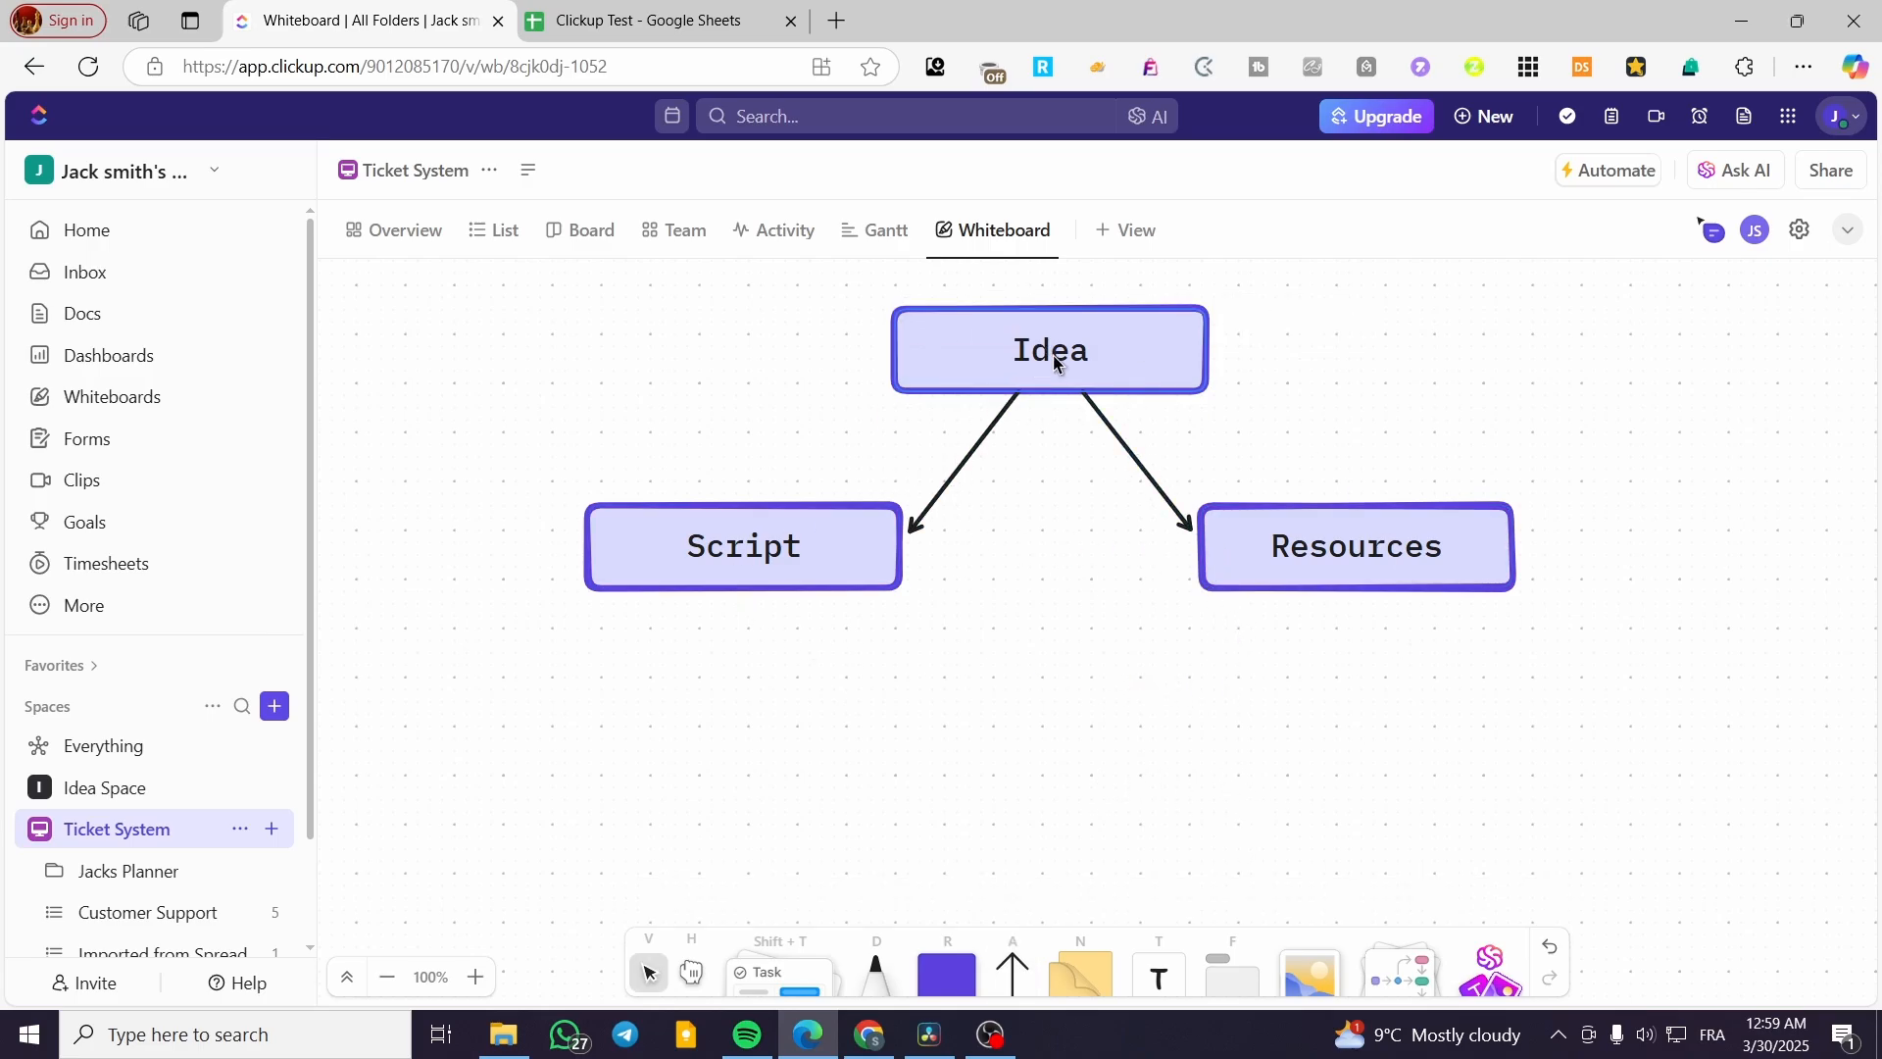
- Create two narrower copies of the Resources rectangle side by side in a row below it
{"action": "left_click", "coordinate": [1390, 558]}
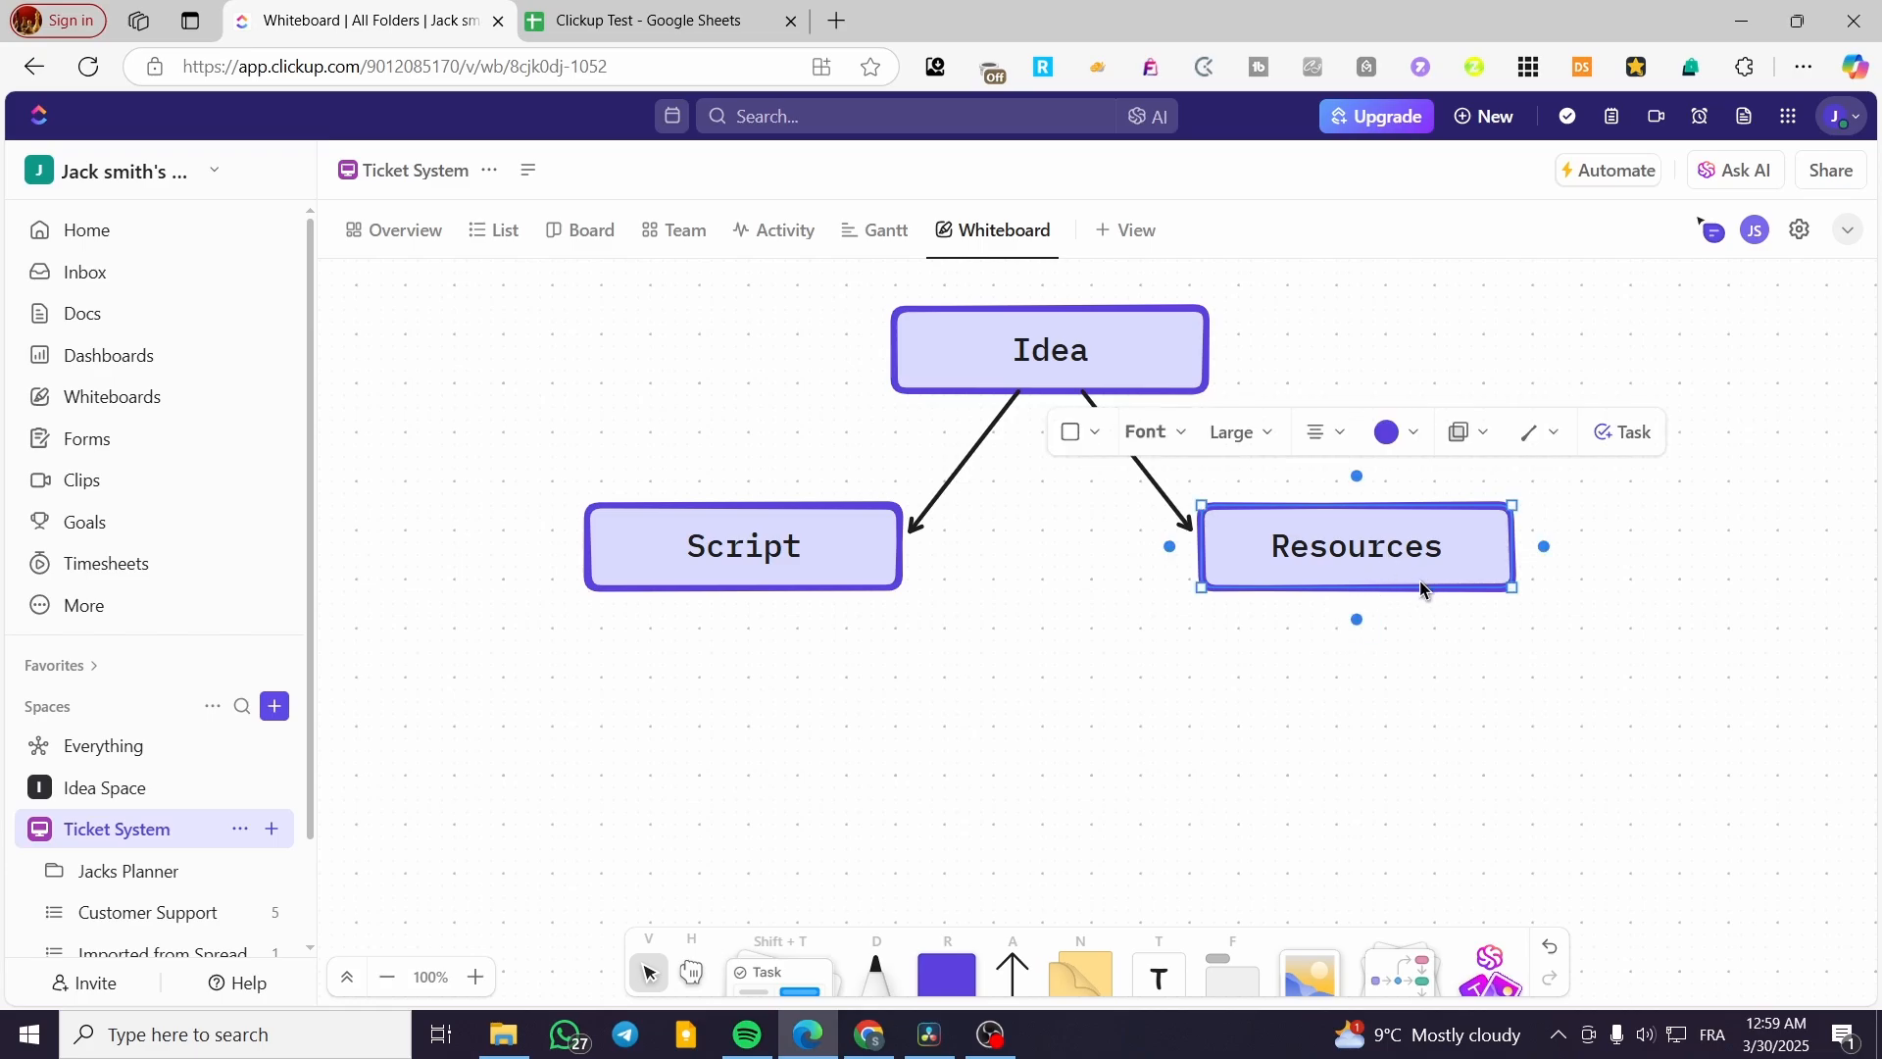
{"action": "left_click_drag", "start_coordinate": [1419, 586], "coordinate": [1682, 680]}
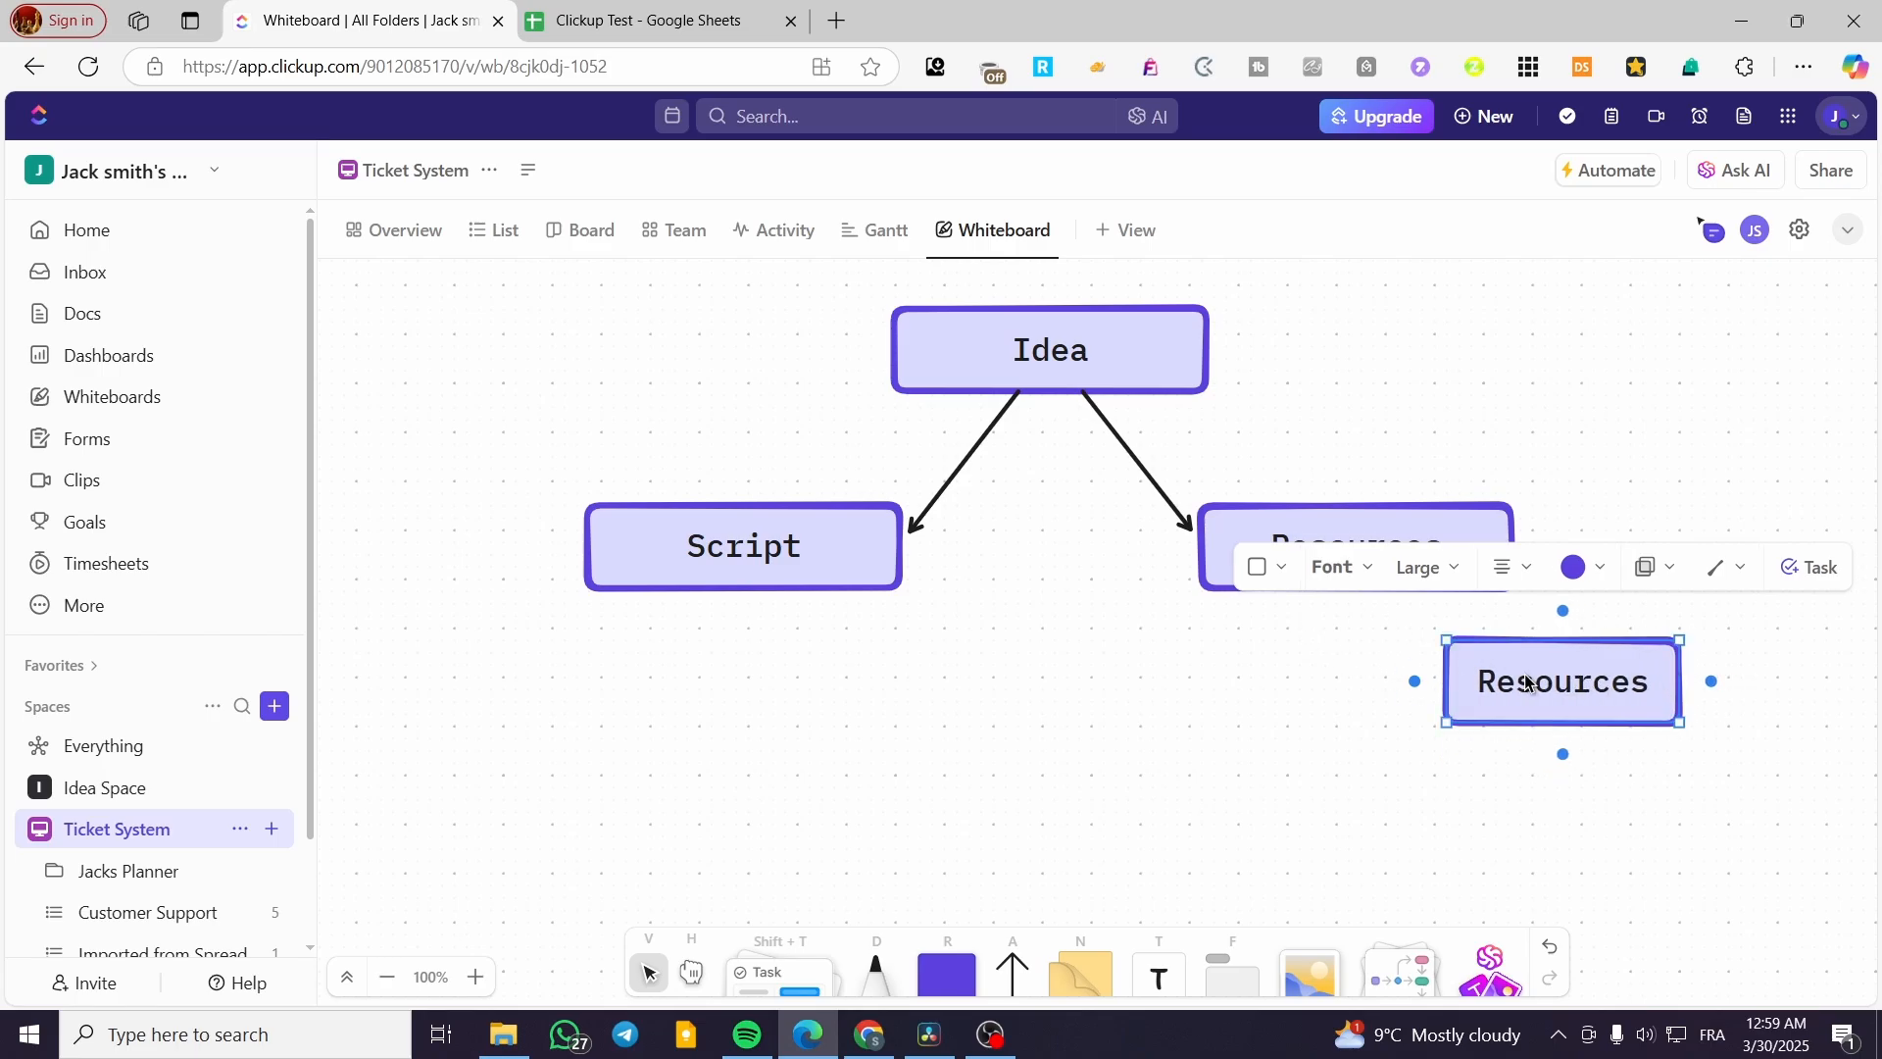
{"action": "left_click_drag", "start_coordinate": [1530, 686], "coordinate": [1203, 687]}
- Label the two narrower rectangles below Resources "Footage" and "Audio", from left to right
{"action": "double_click", "coordinate": [1224, 679]}
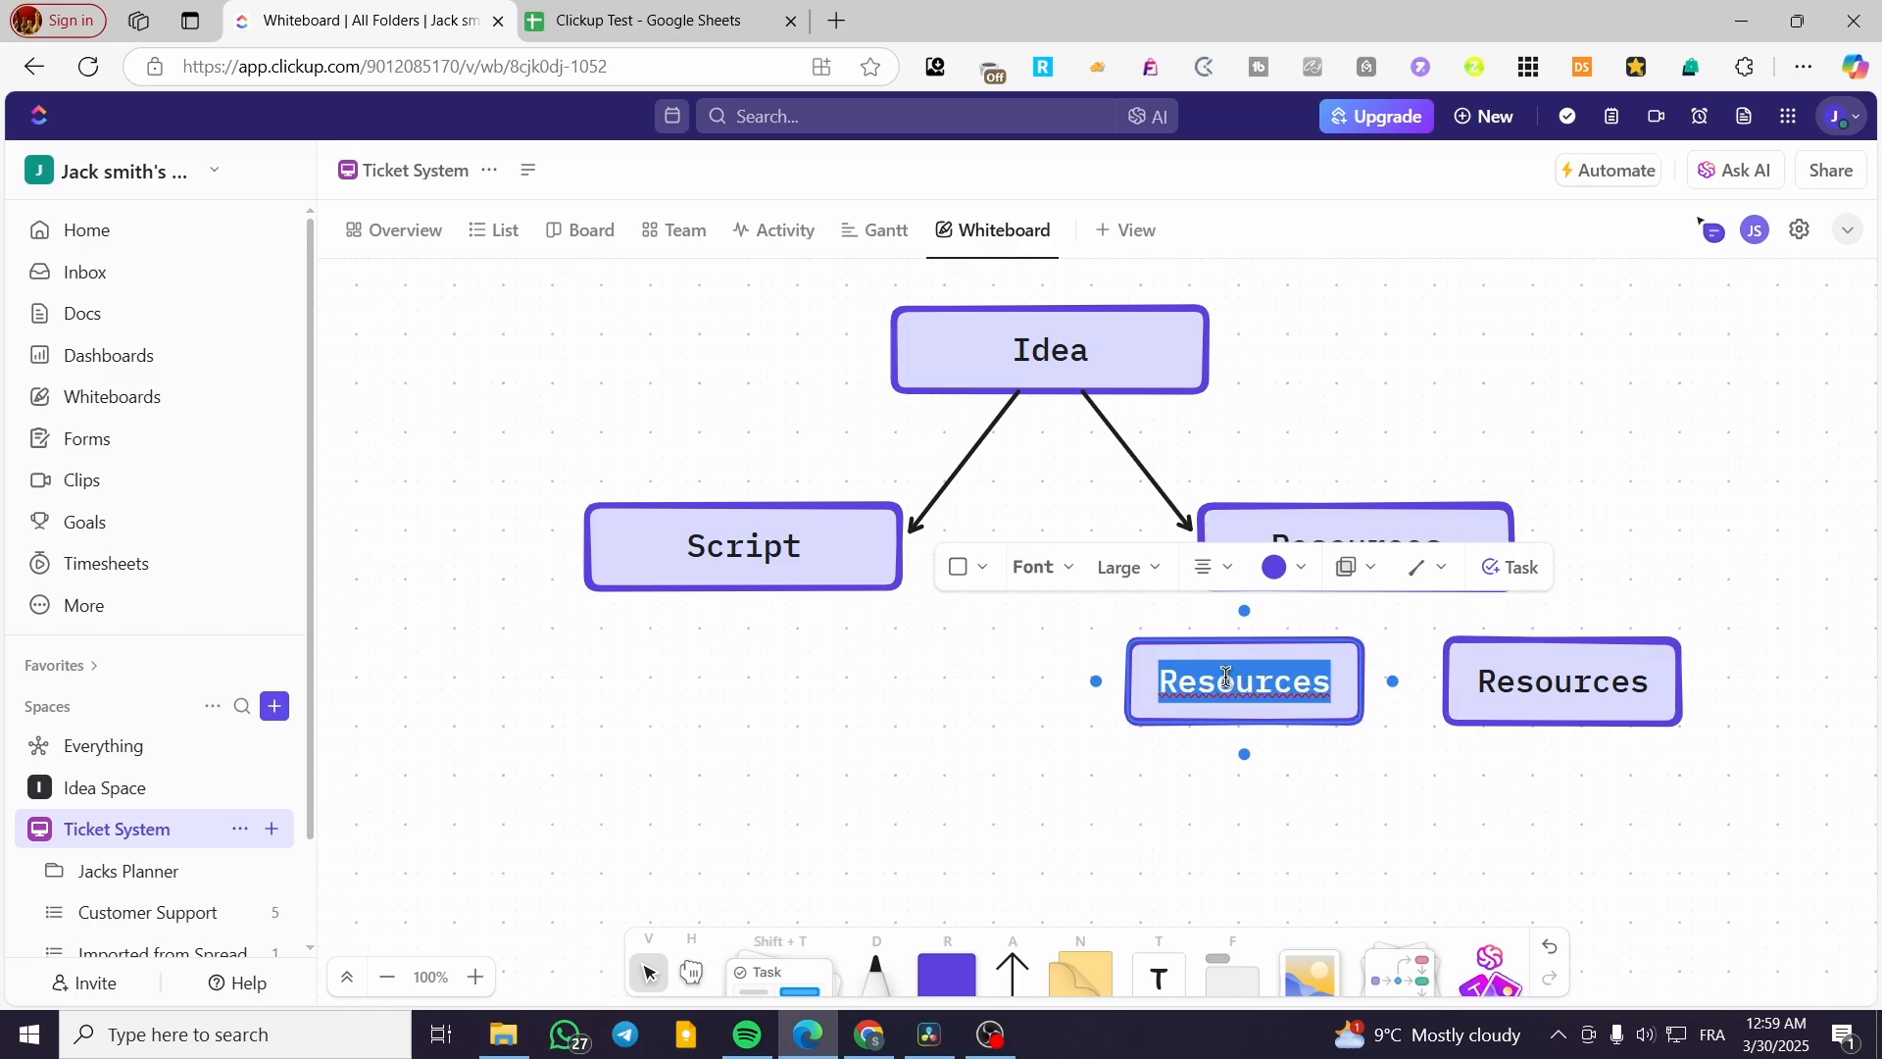
{"action": "type", "text": "F"}
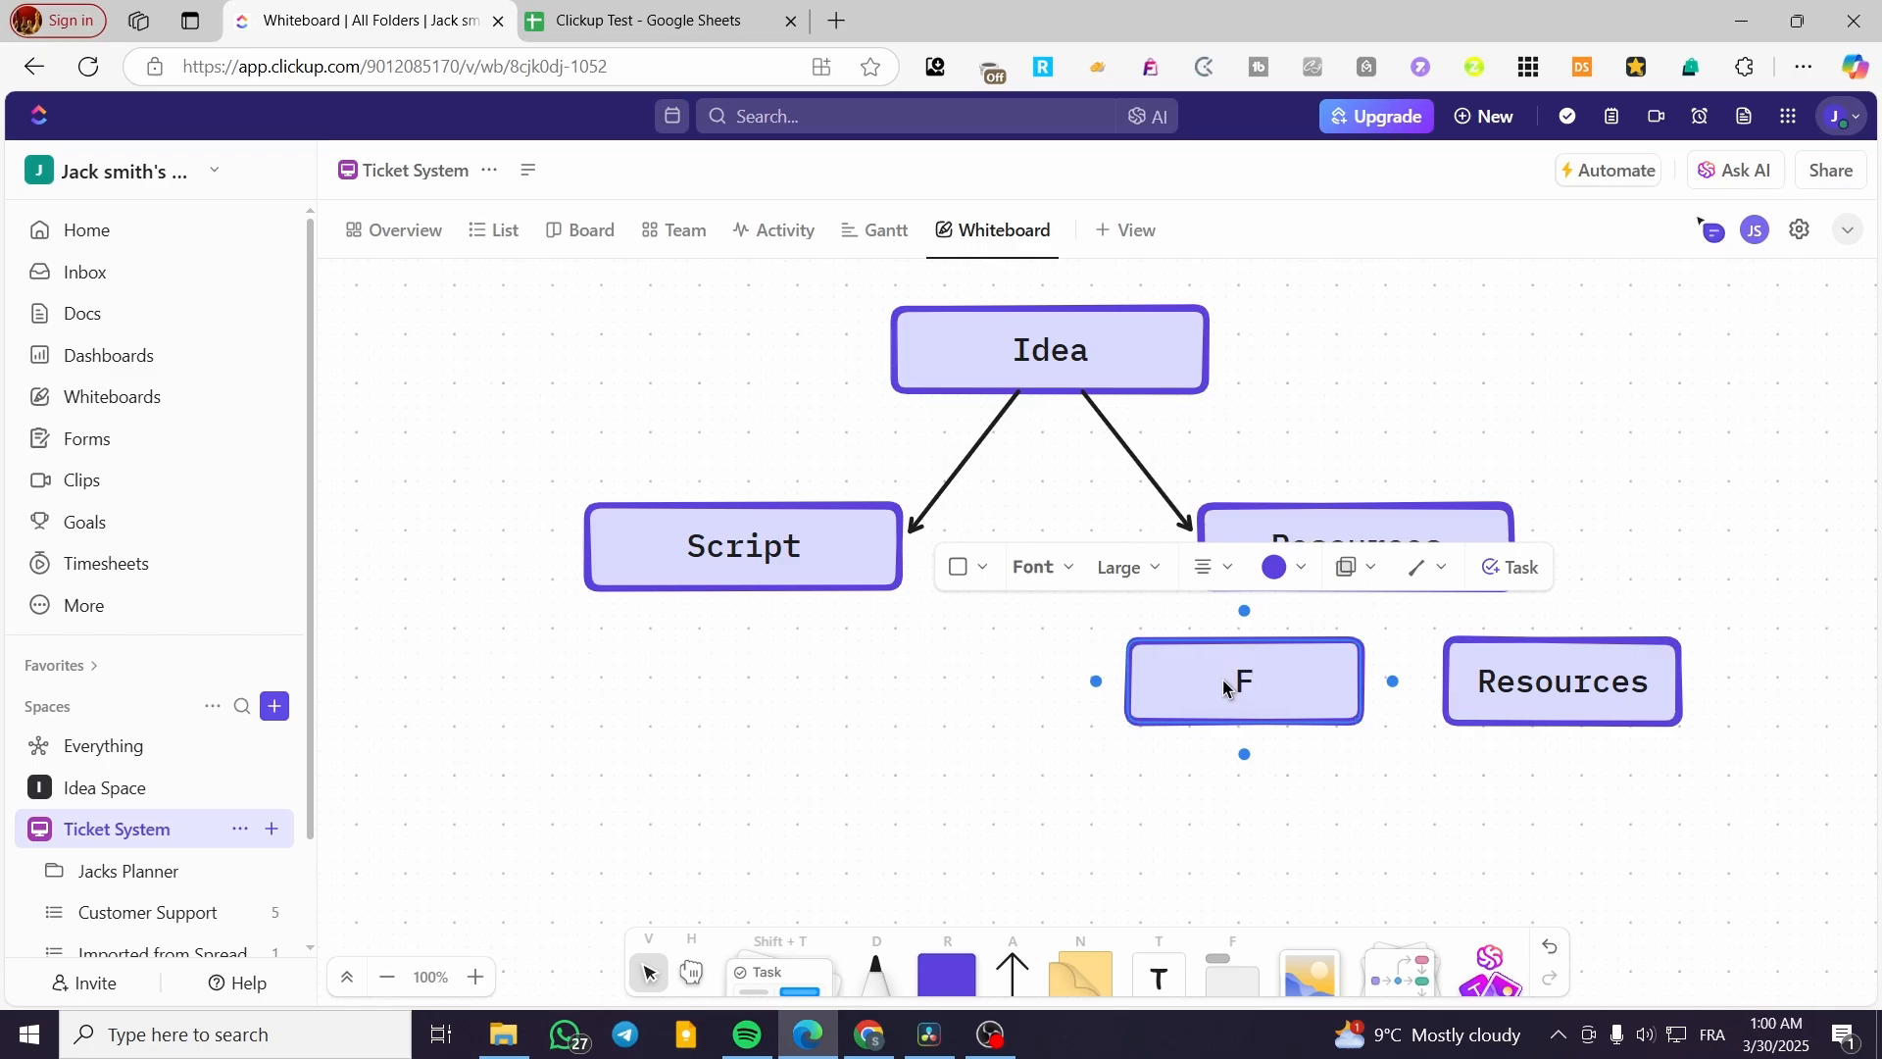
{"action": "type", "text": "ootage"}
{"action": "double_click", "coordinate": [1566, 679]}
{"action": "type", "text": "Audio"}
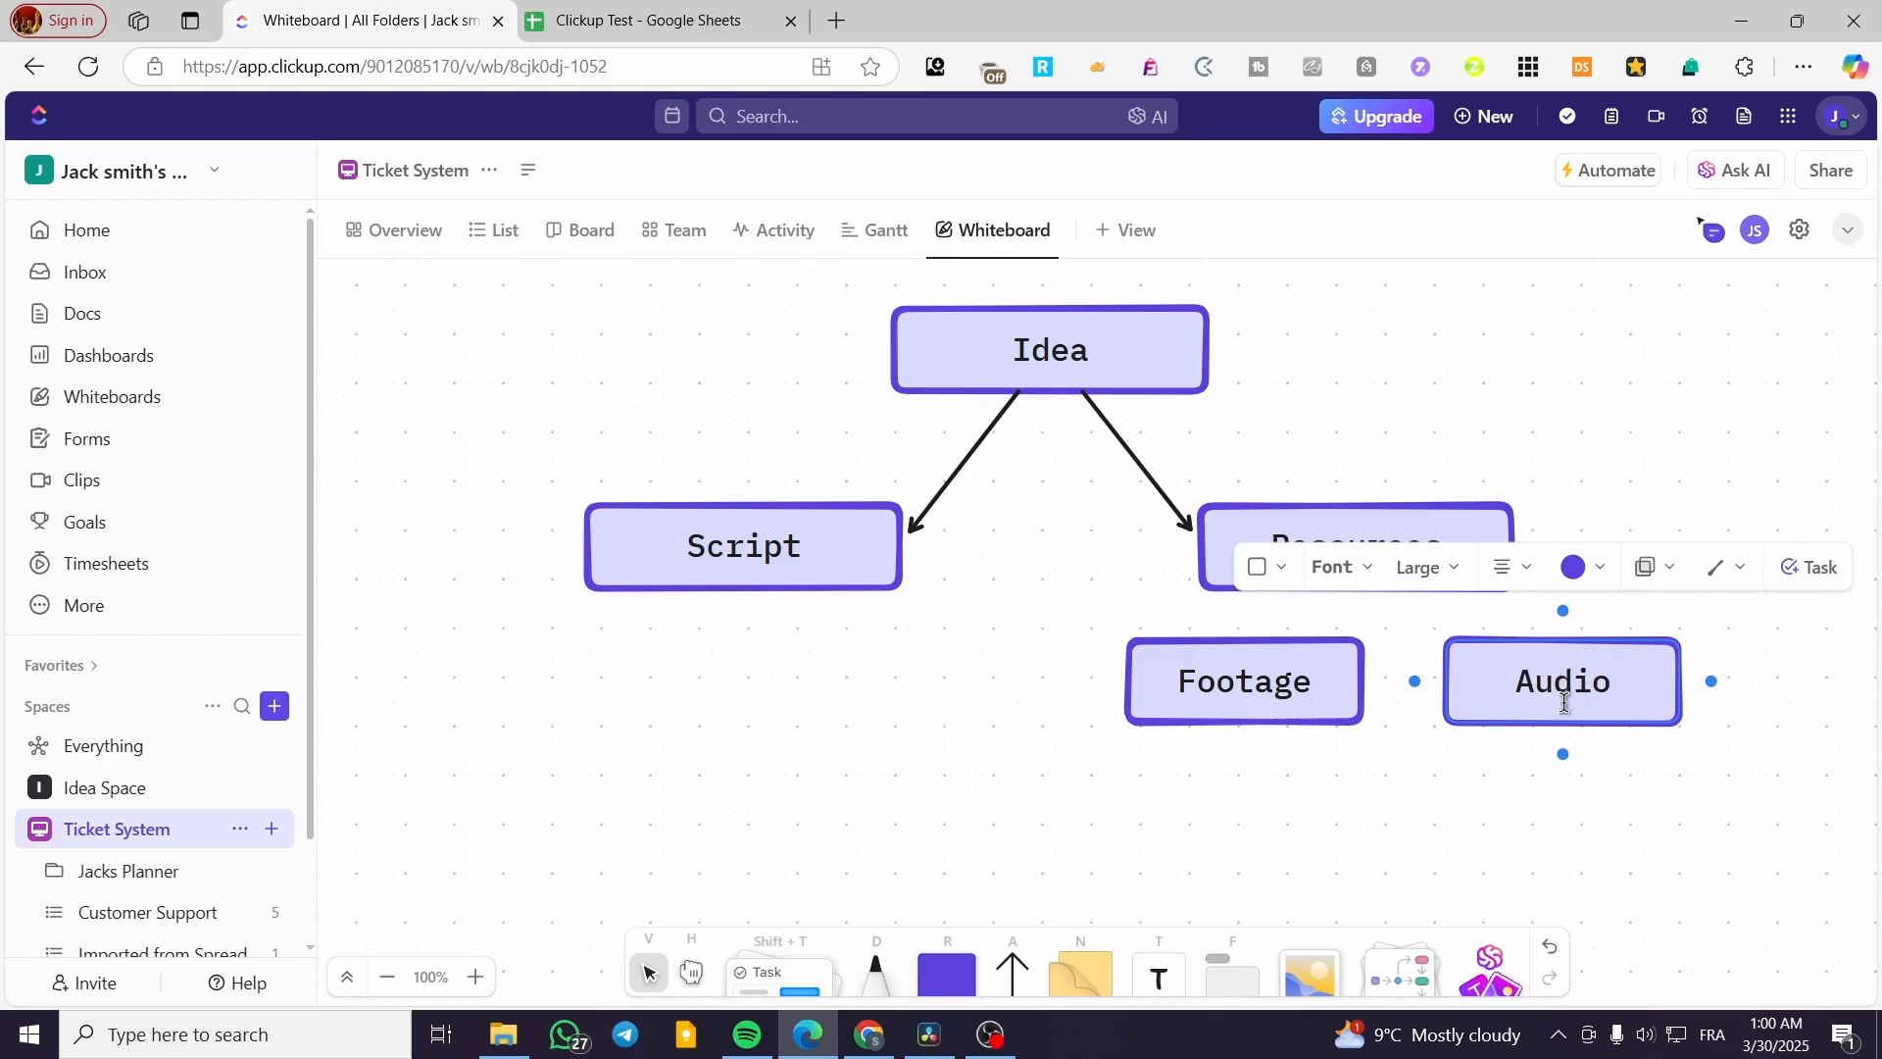
{"action": "left_click", "coordinate": [1626, 812]}
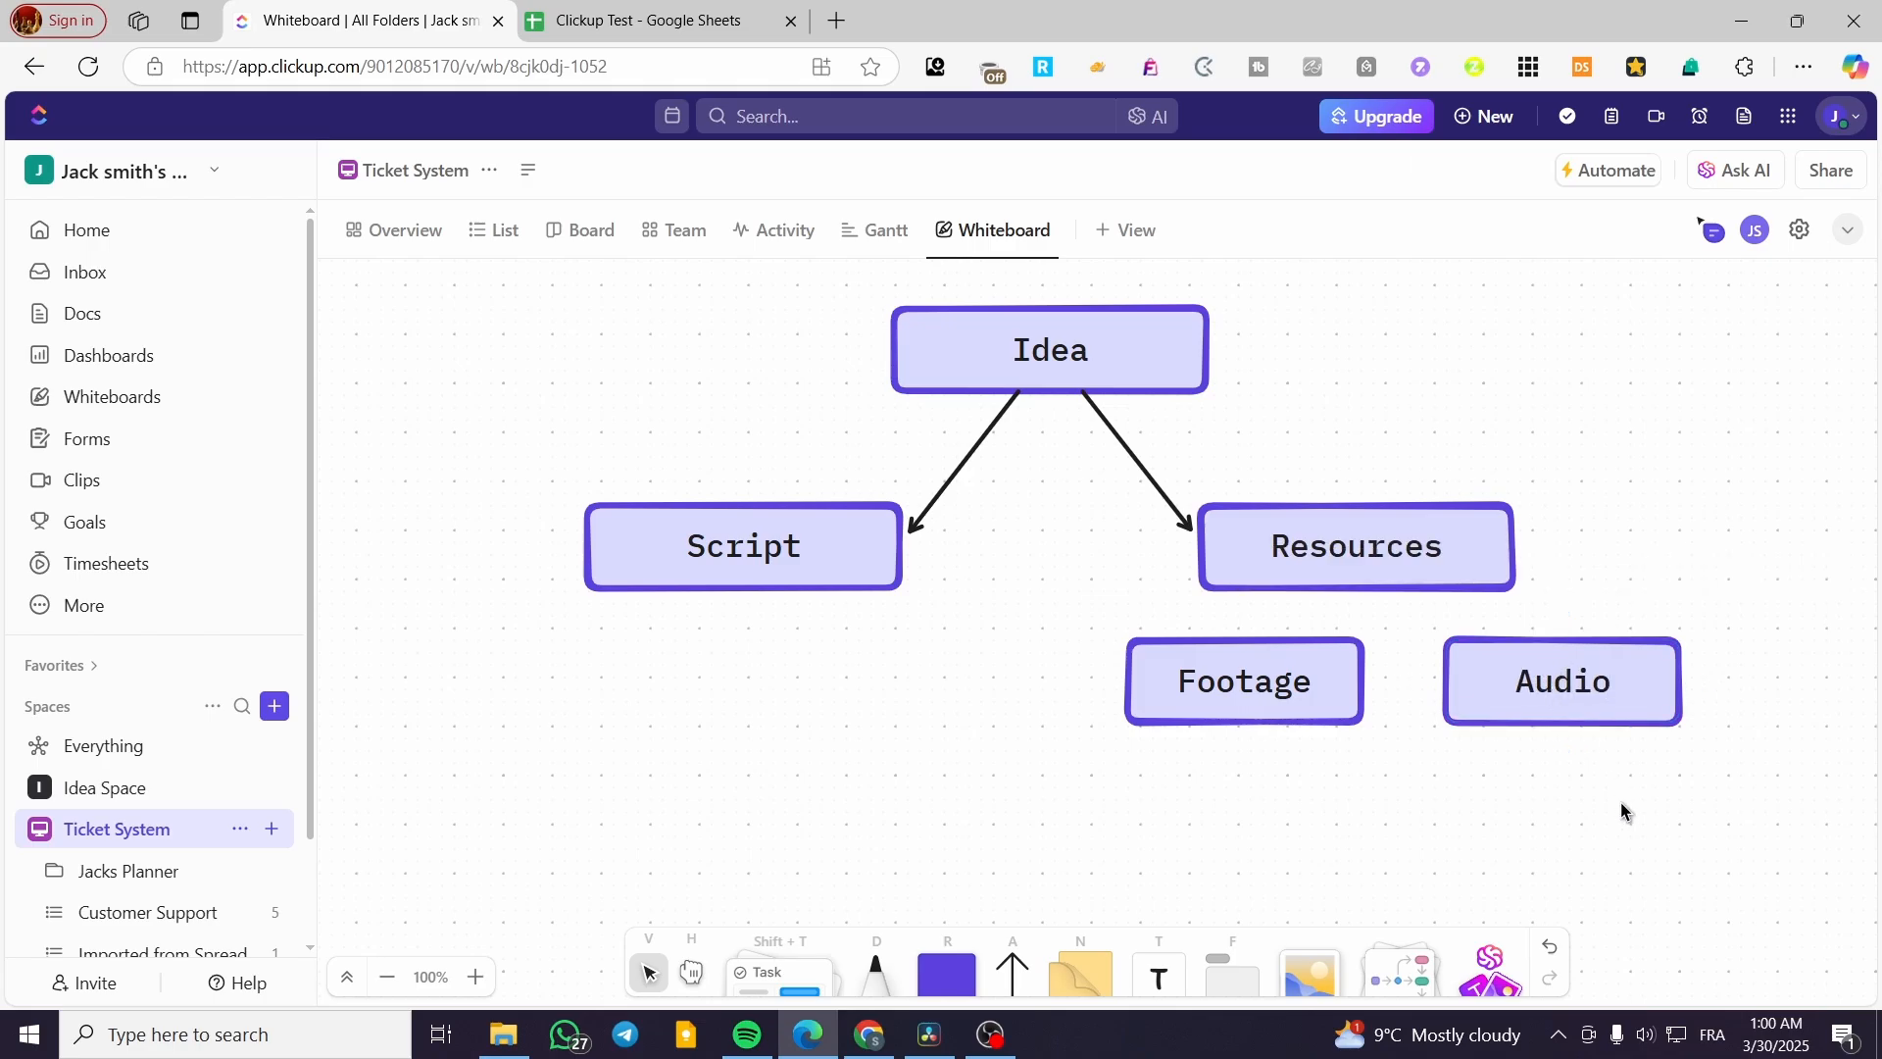
- Place a copy of the Script rectangle directly below the original and replace its text with "Document"
{"action": "left_click", "coordinate": [796, 568]}
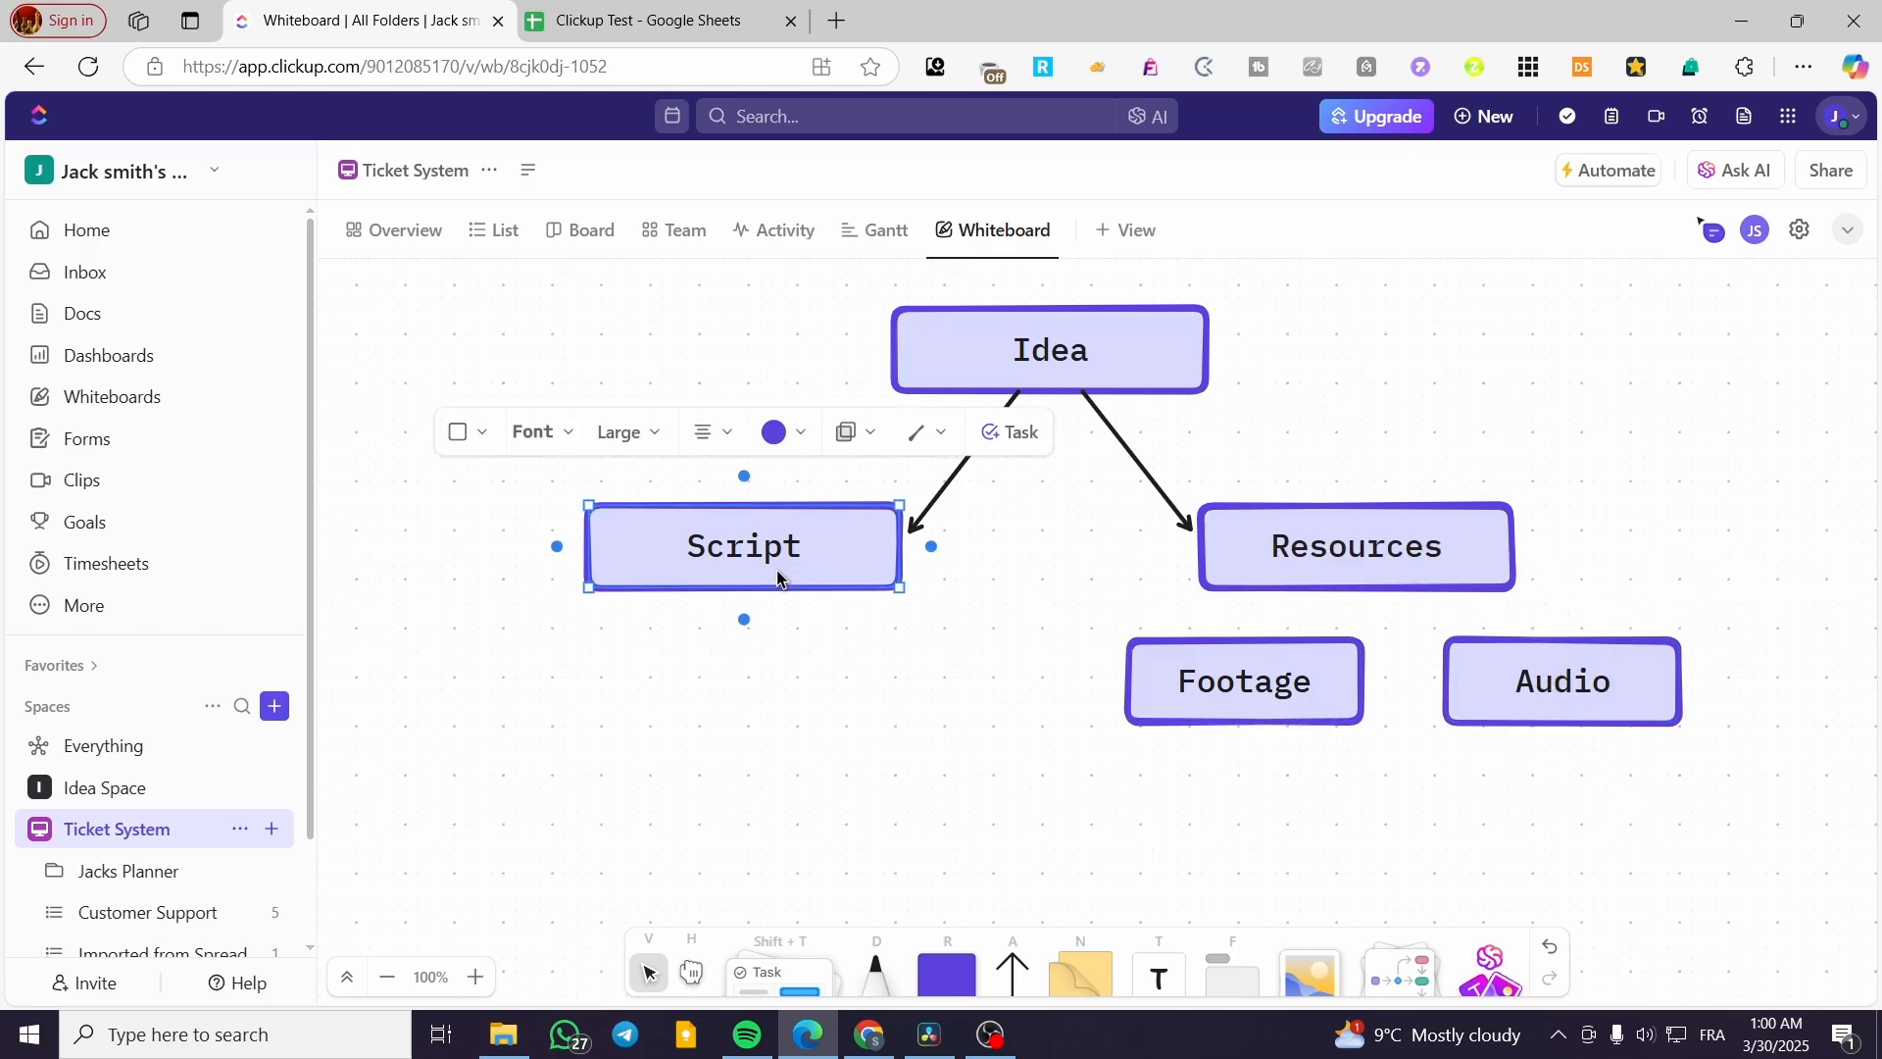
{"action": "left_click_drag", "start_coordinate": [763, 569], "coordinate": [812, 676]}
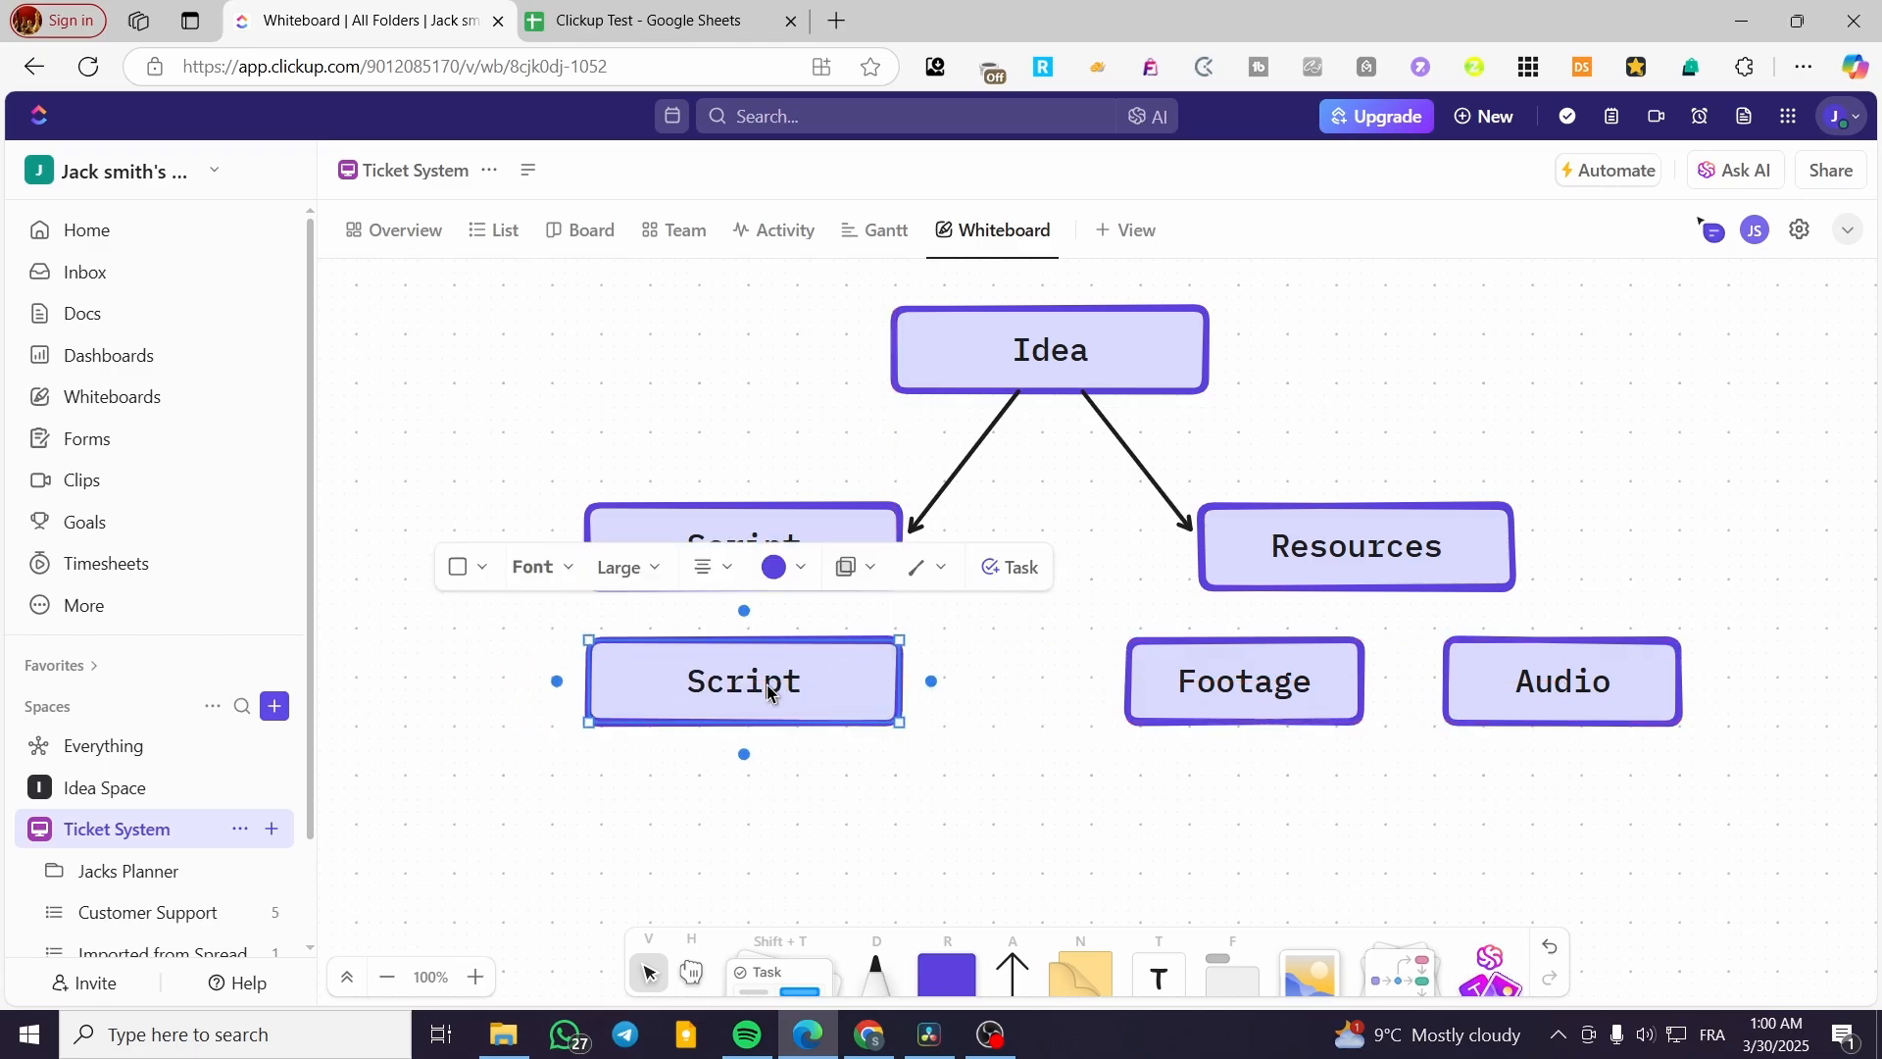
{"action": "double_click", "coordinate": [785, 681]}
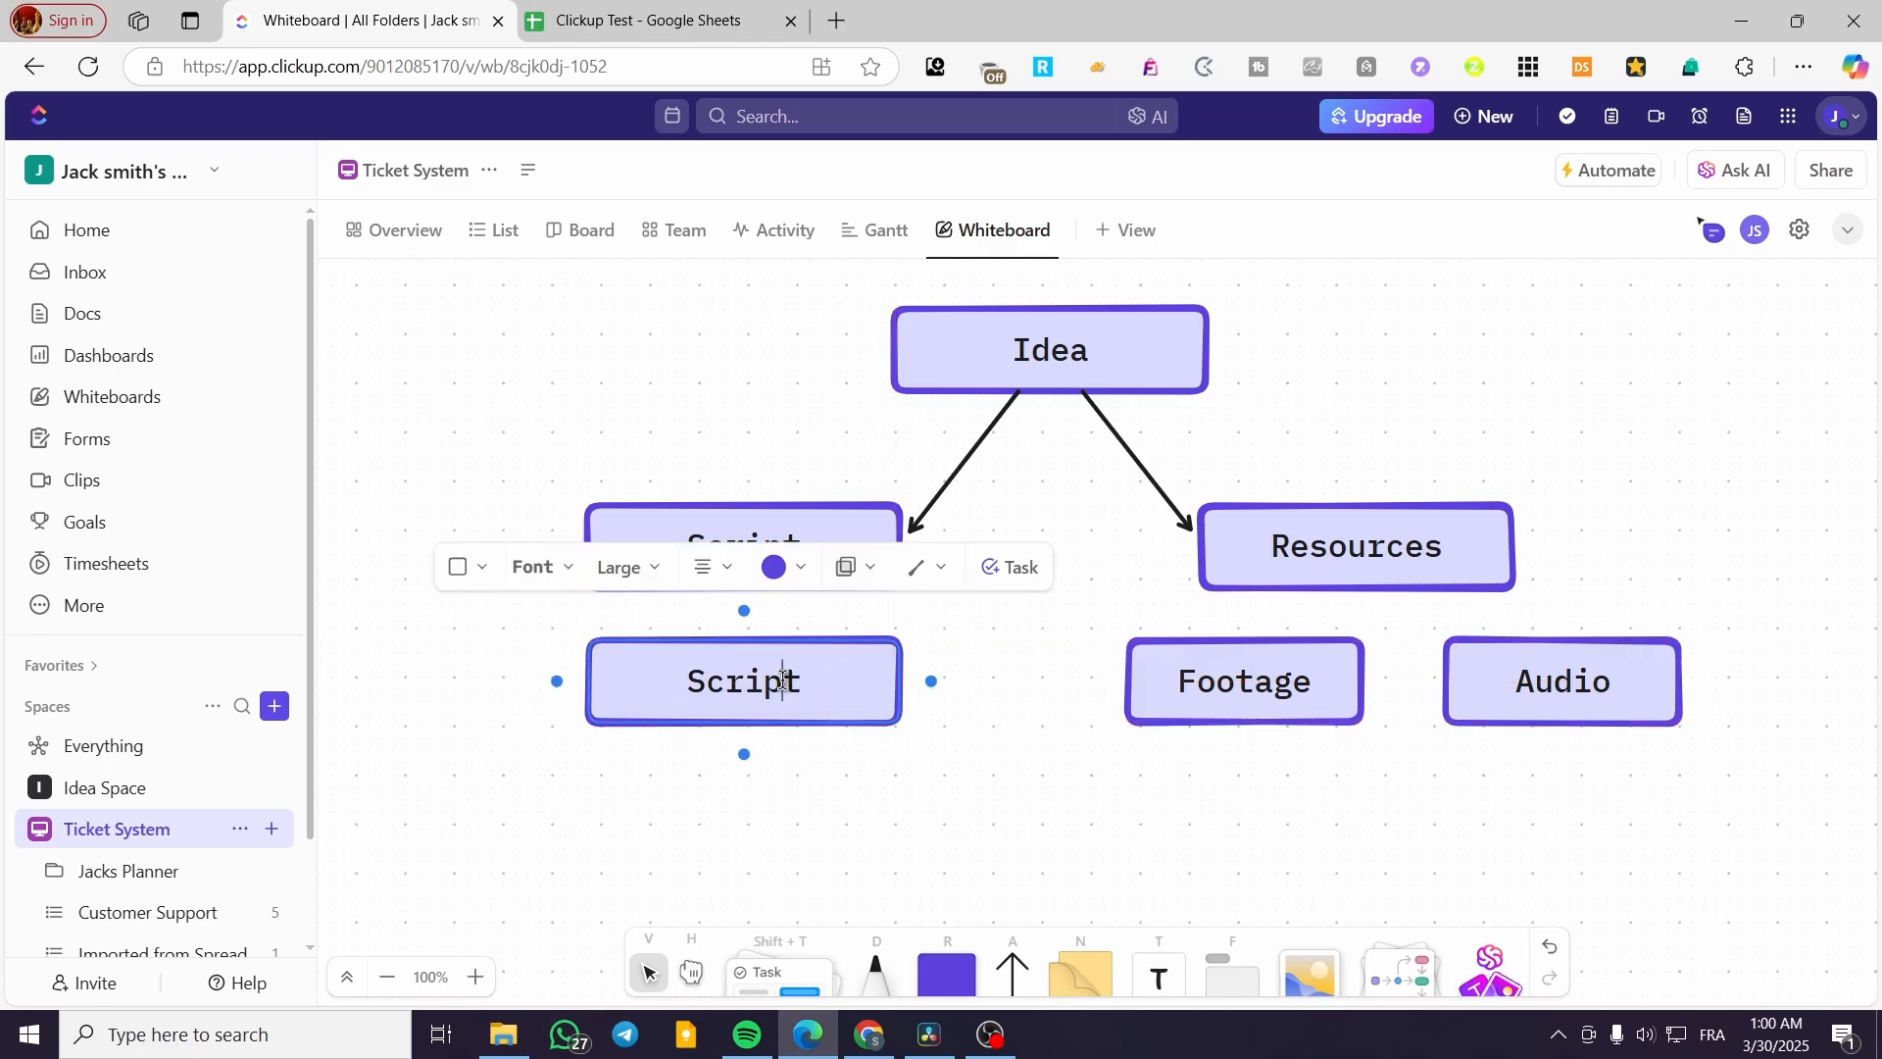
{"action": "double_click", "coordinate": [785, 680]}
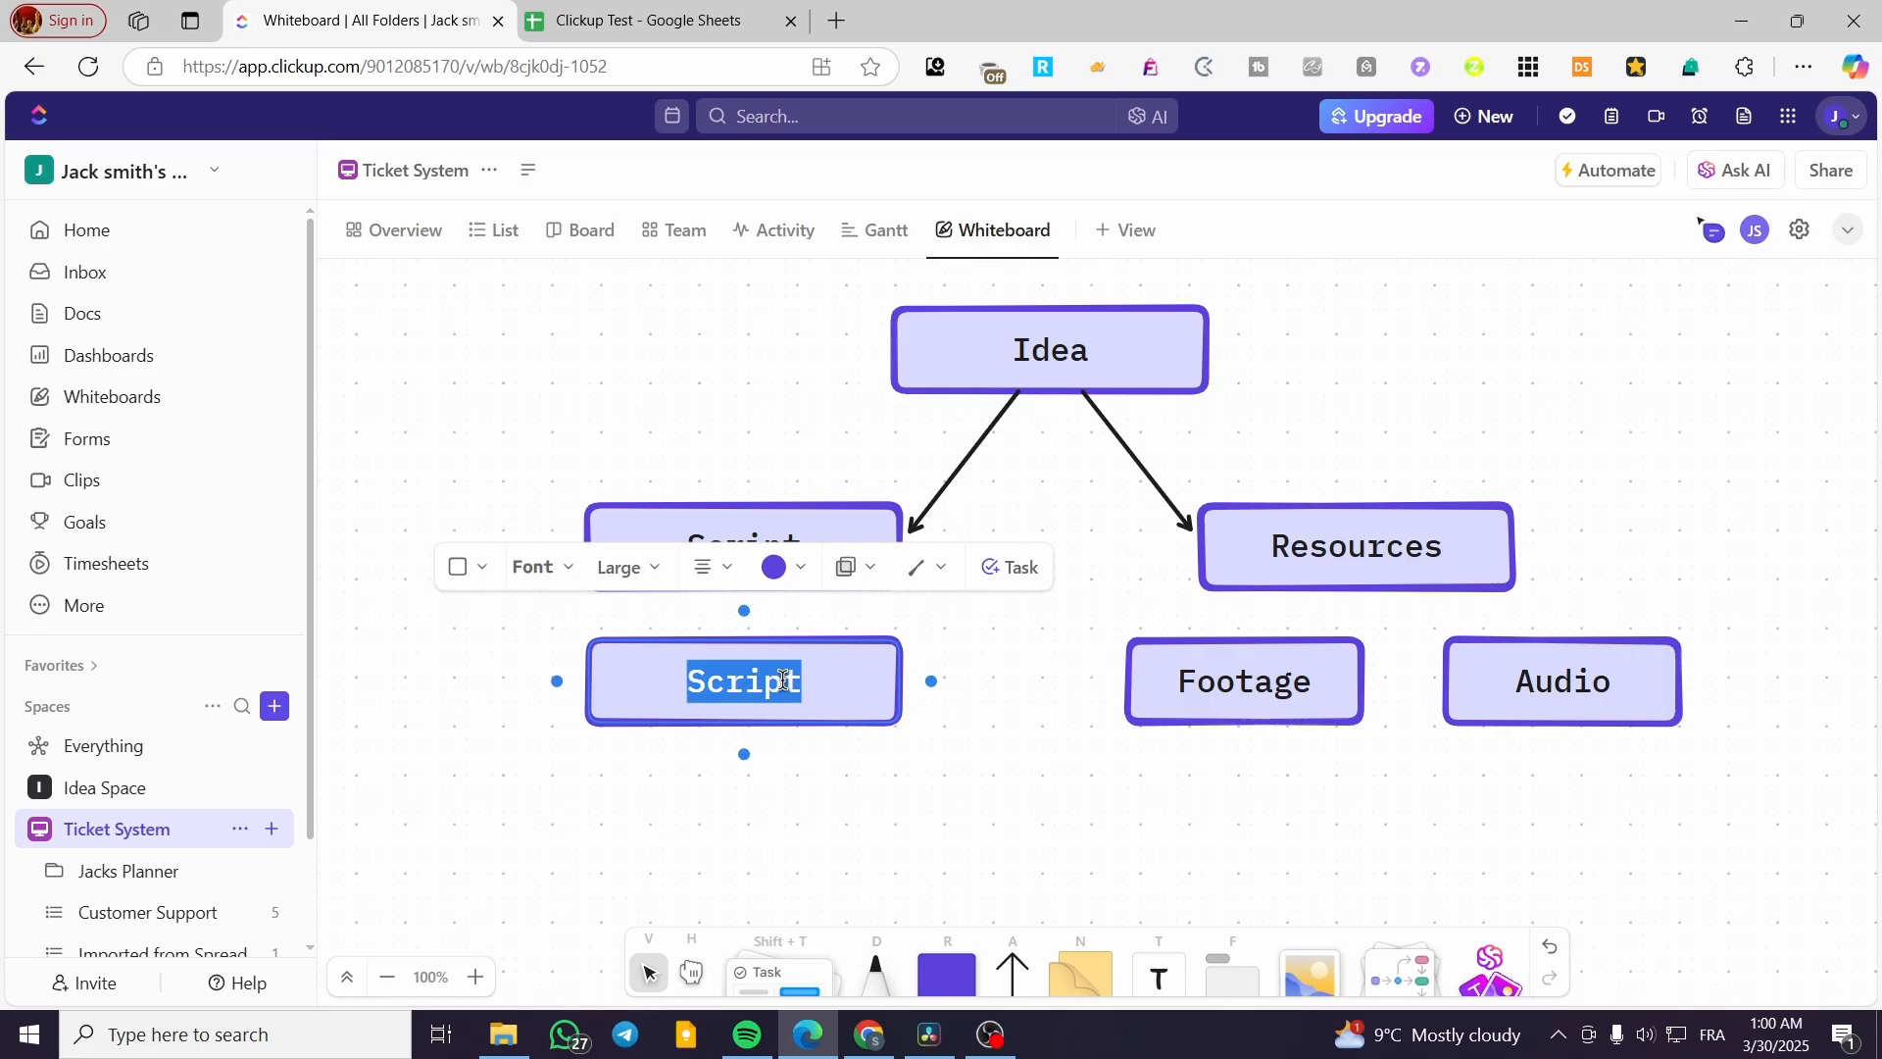
{"action": "type", "text": "Doc"}
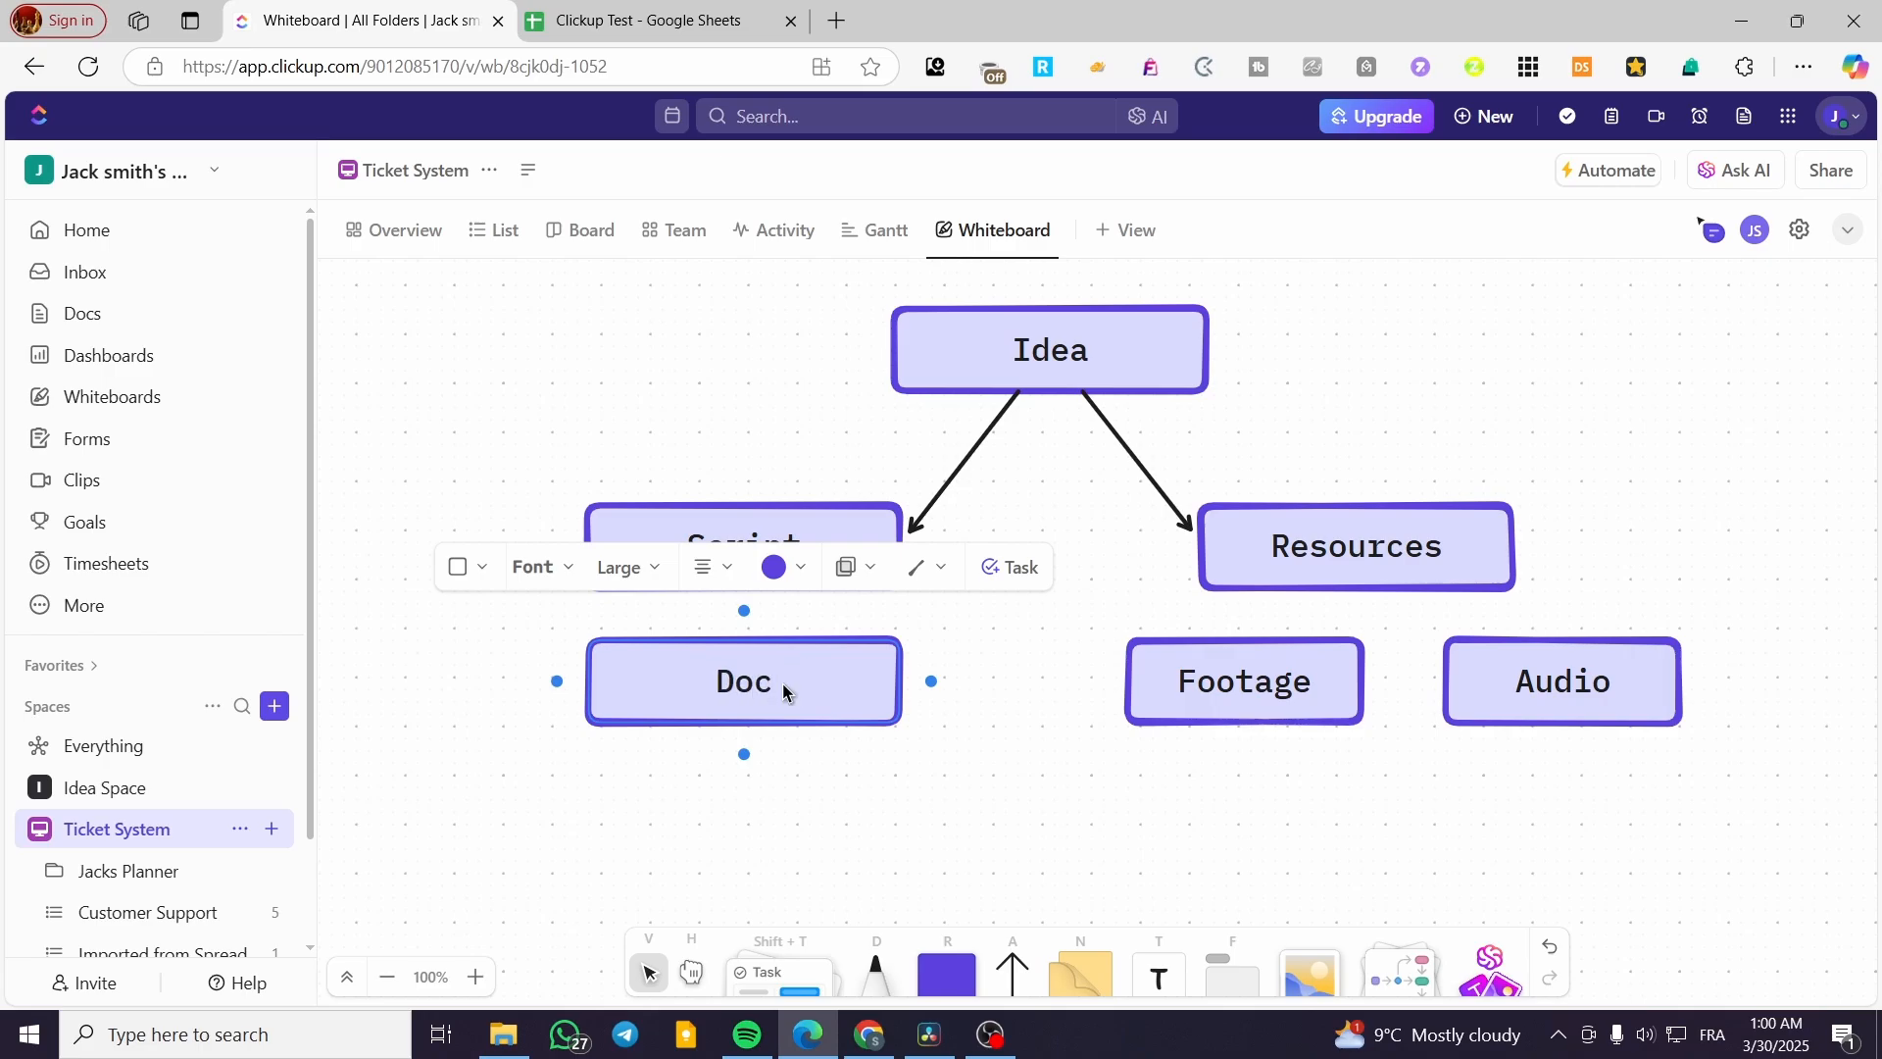
{"action": "type", "text": "ument"}
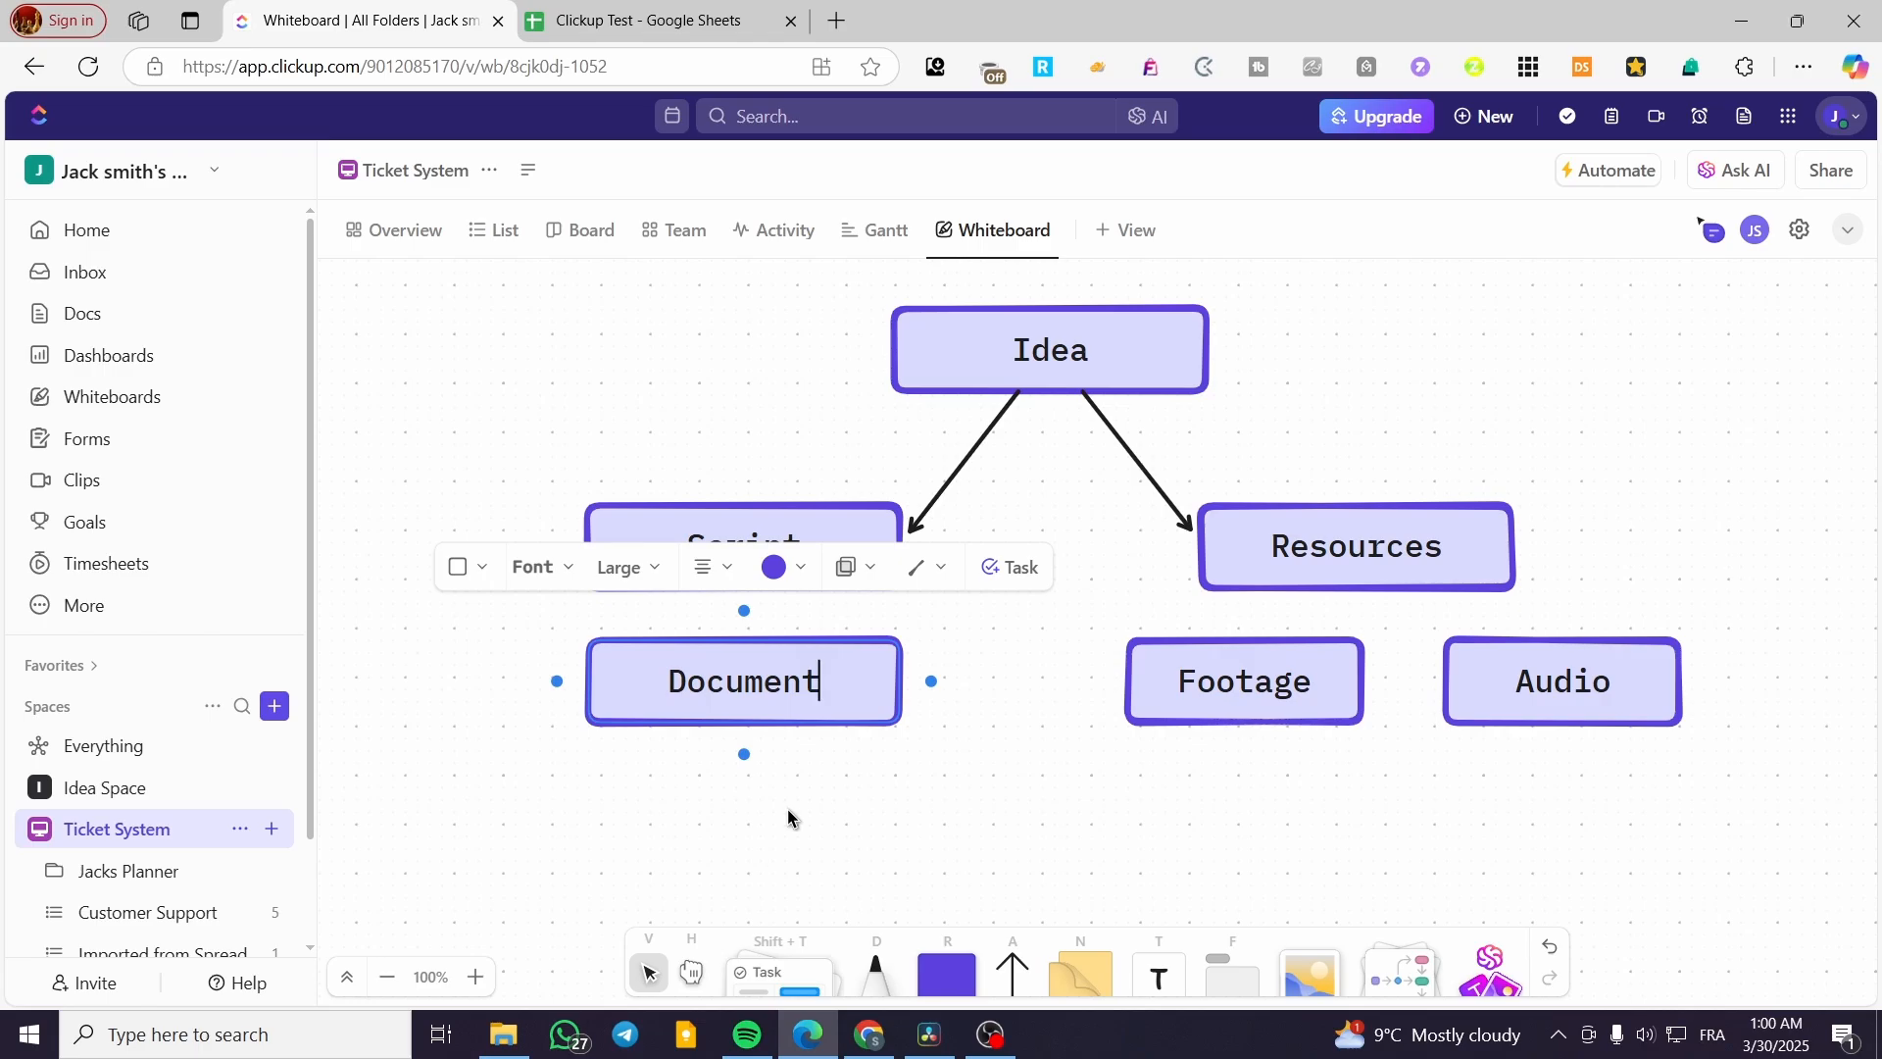
- Change the label of the rectangle below Script to "Scriptwriting"
{"action": "key", "text": "BackSpace"}
{"action": "key", "text": "BackSpace"}
{"action": "key", "text": "BackSpace"}
{"action": "key", "text": "BackSpace"}
{"action": "key", "text": "BackSpace"}
{"action": "key", "text": "BackSpace"}
{"action": "key", "text": "BackSpace"}
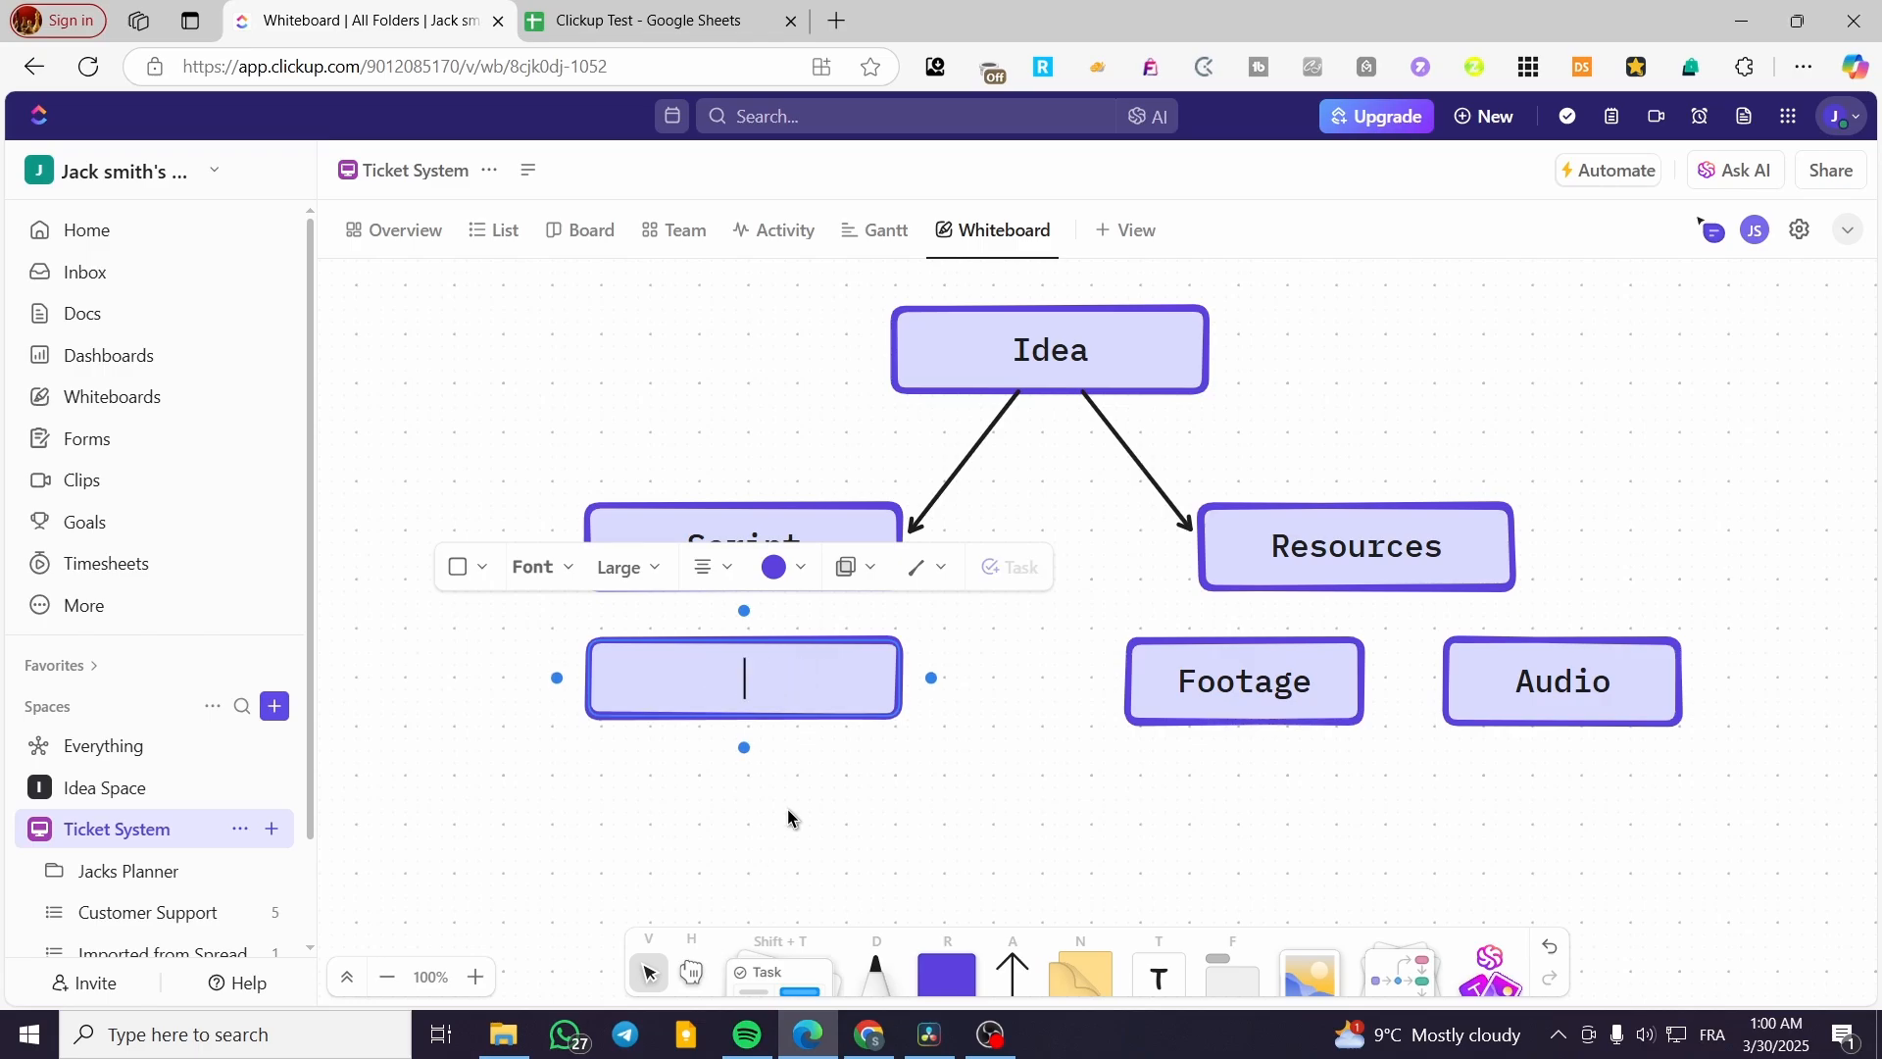
{"action": "type", "text": "S"}
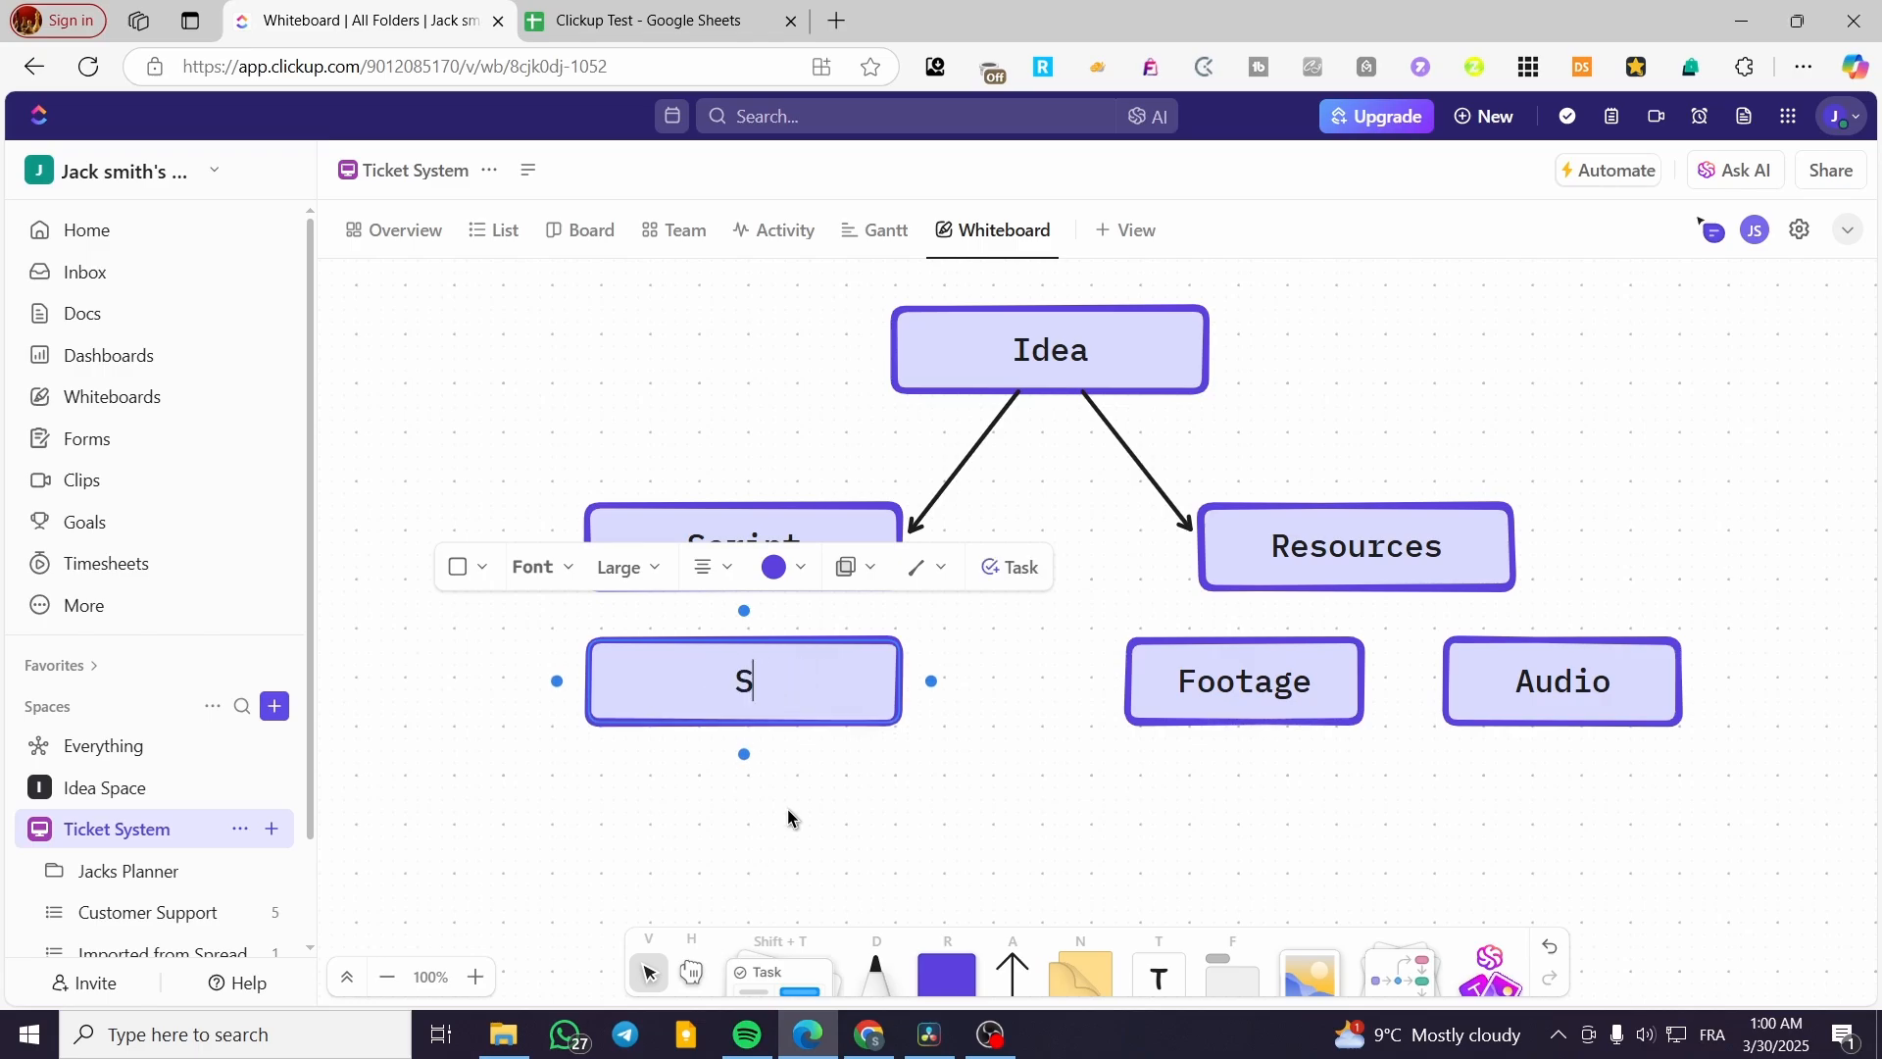
{"action": "type", "text": "cript"}
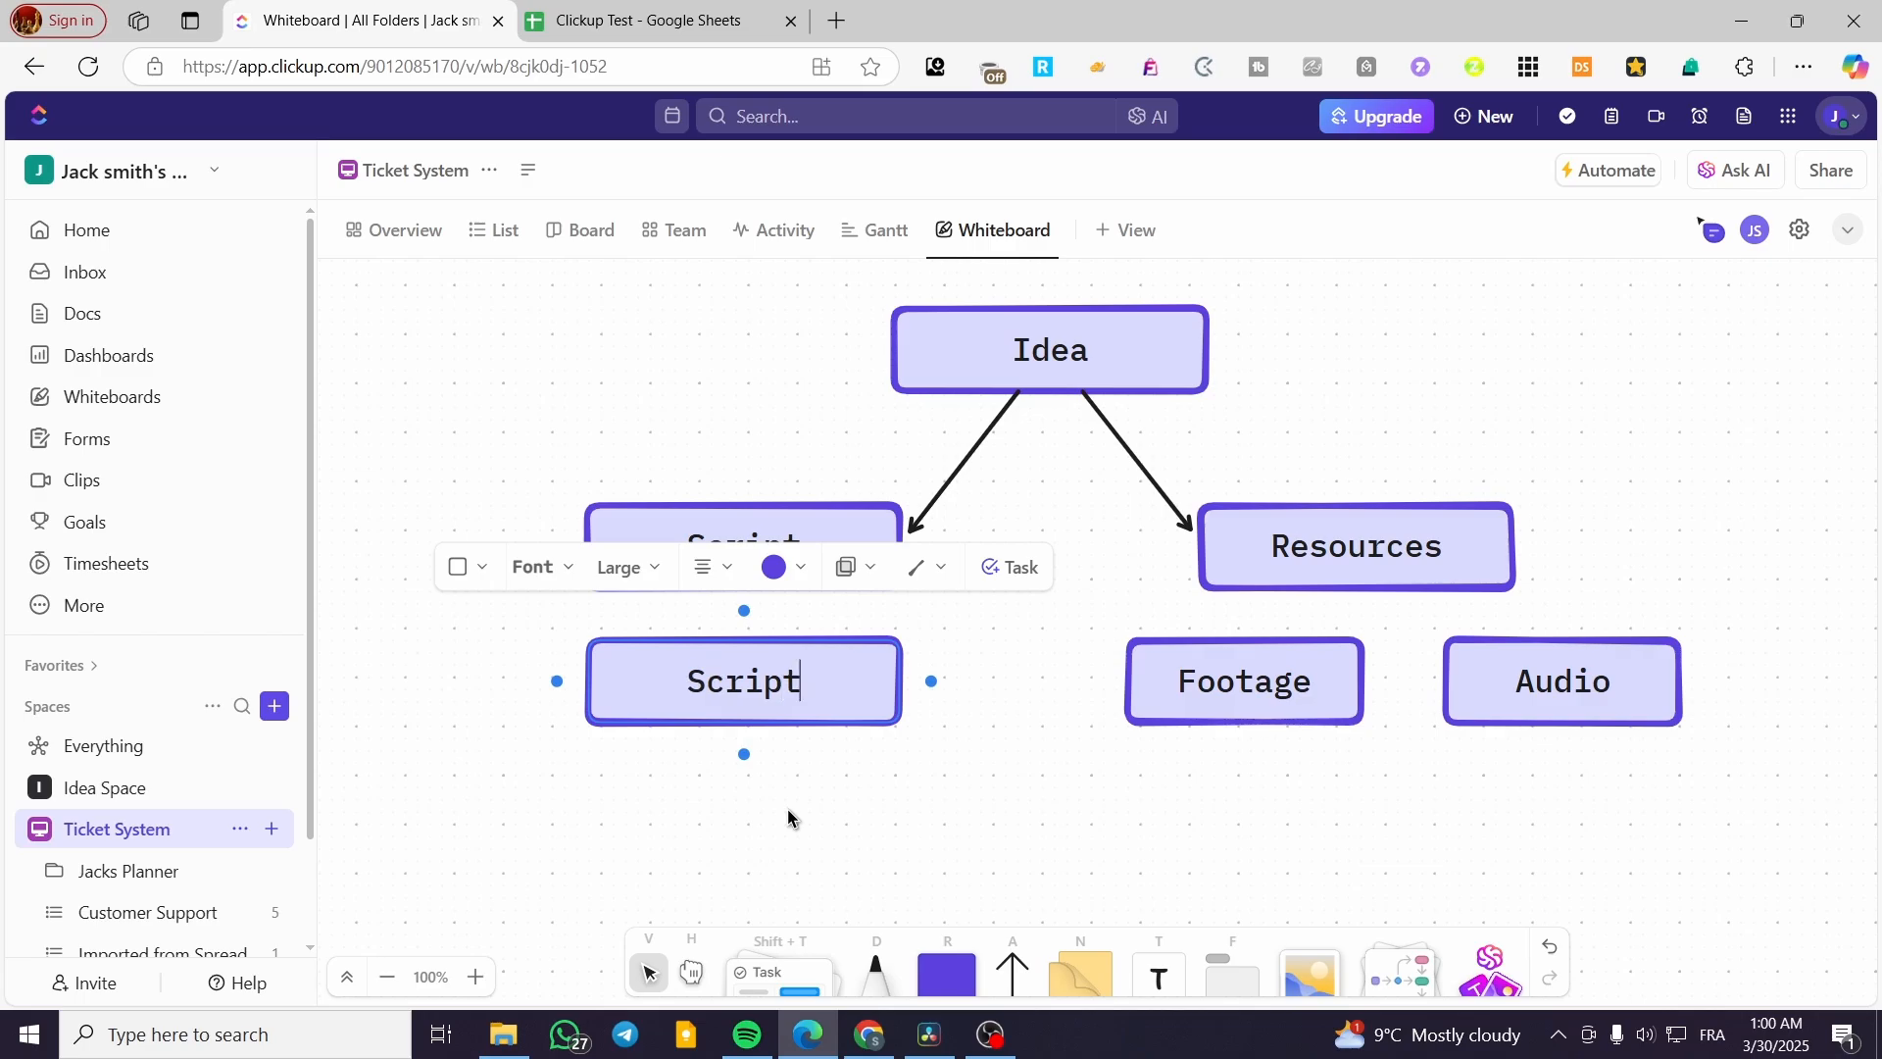
{"action": "type", "text": "witing"}
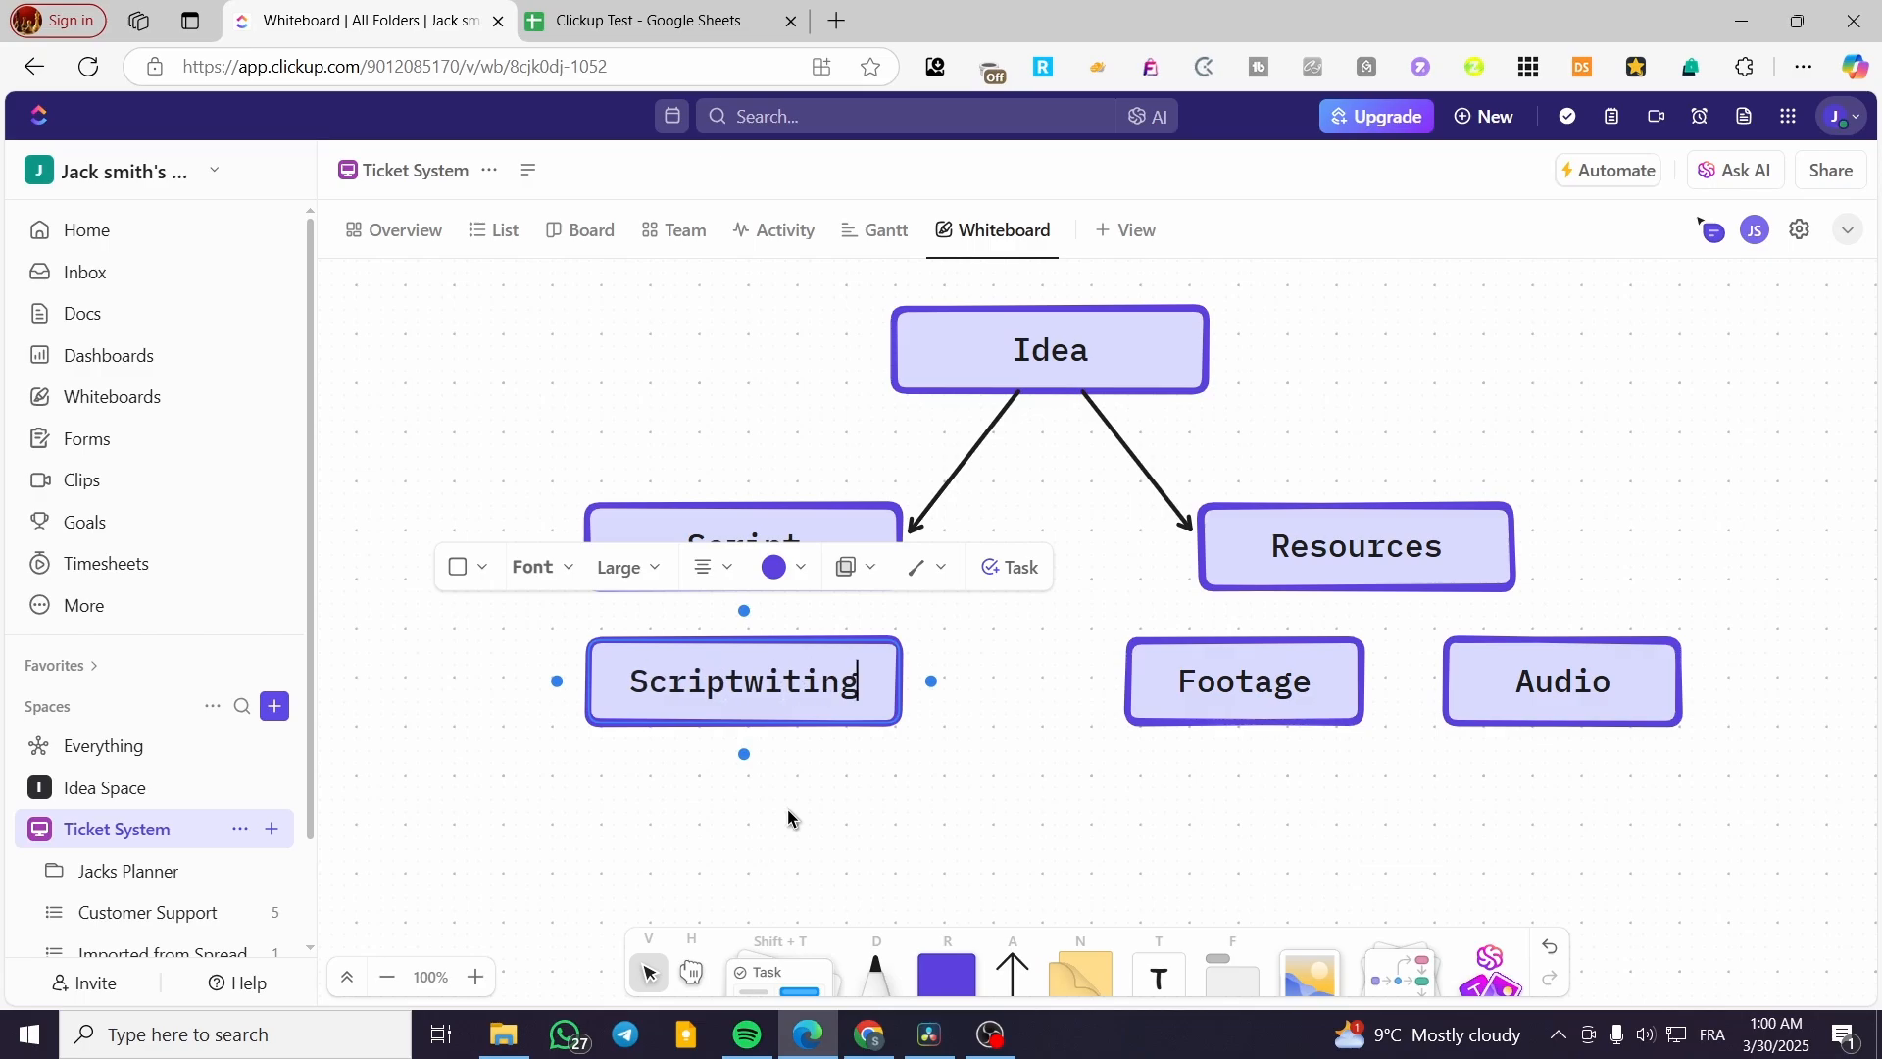
{"action": "left_click", "coordinate": [804, 681]}
{"action": "type", "text": "t"}
{"action": "key", "text": "BackSpace"}
{"action": "left_click", "coordinate": [768, 681]}
{"action": "type", "text": "r"}
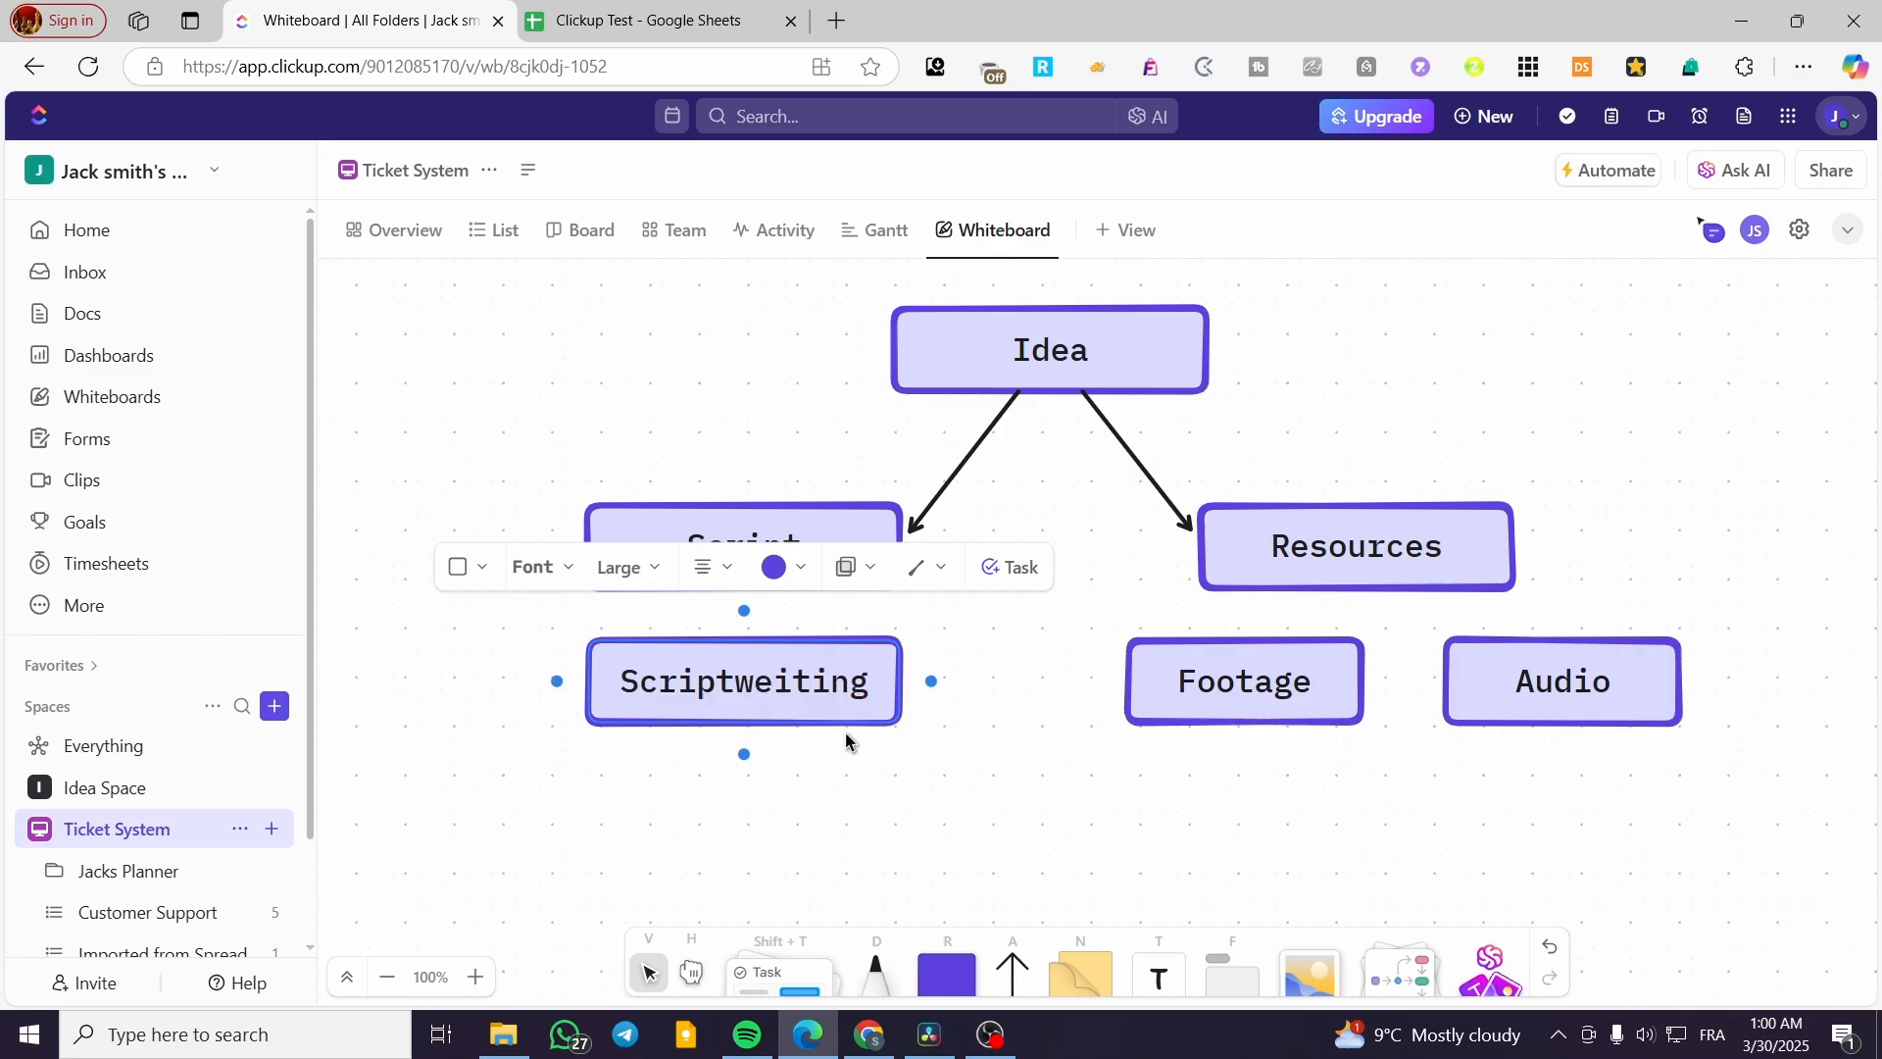
{"action": "left_click", "coordinate": [845, 733]}
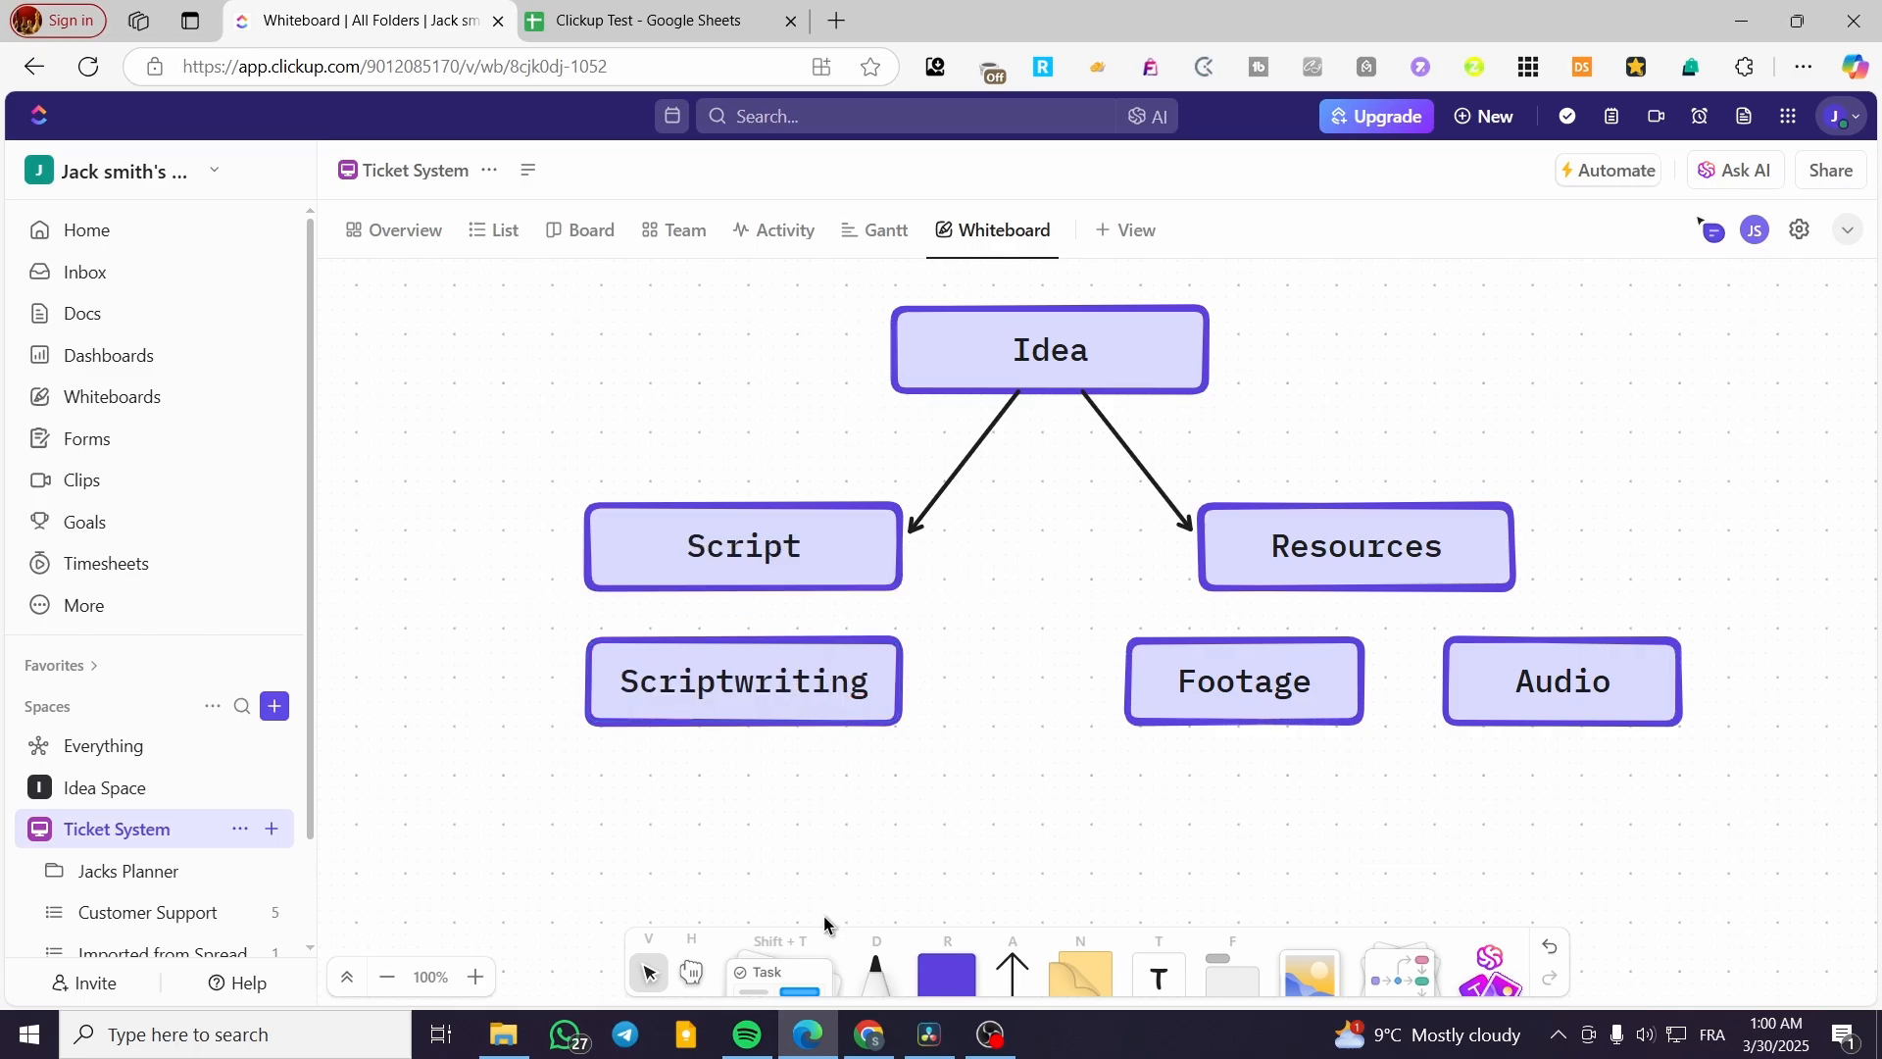
{"action": "left_click", "coordinate": [799, 696]}
{"action": "left_click", "coordinate": [795, 683]}
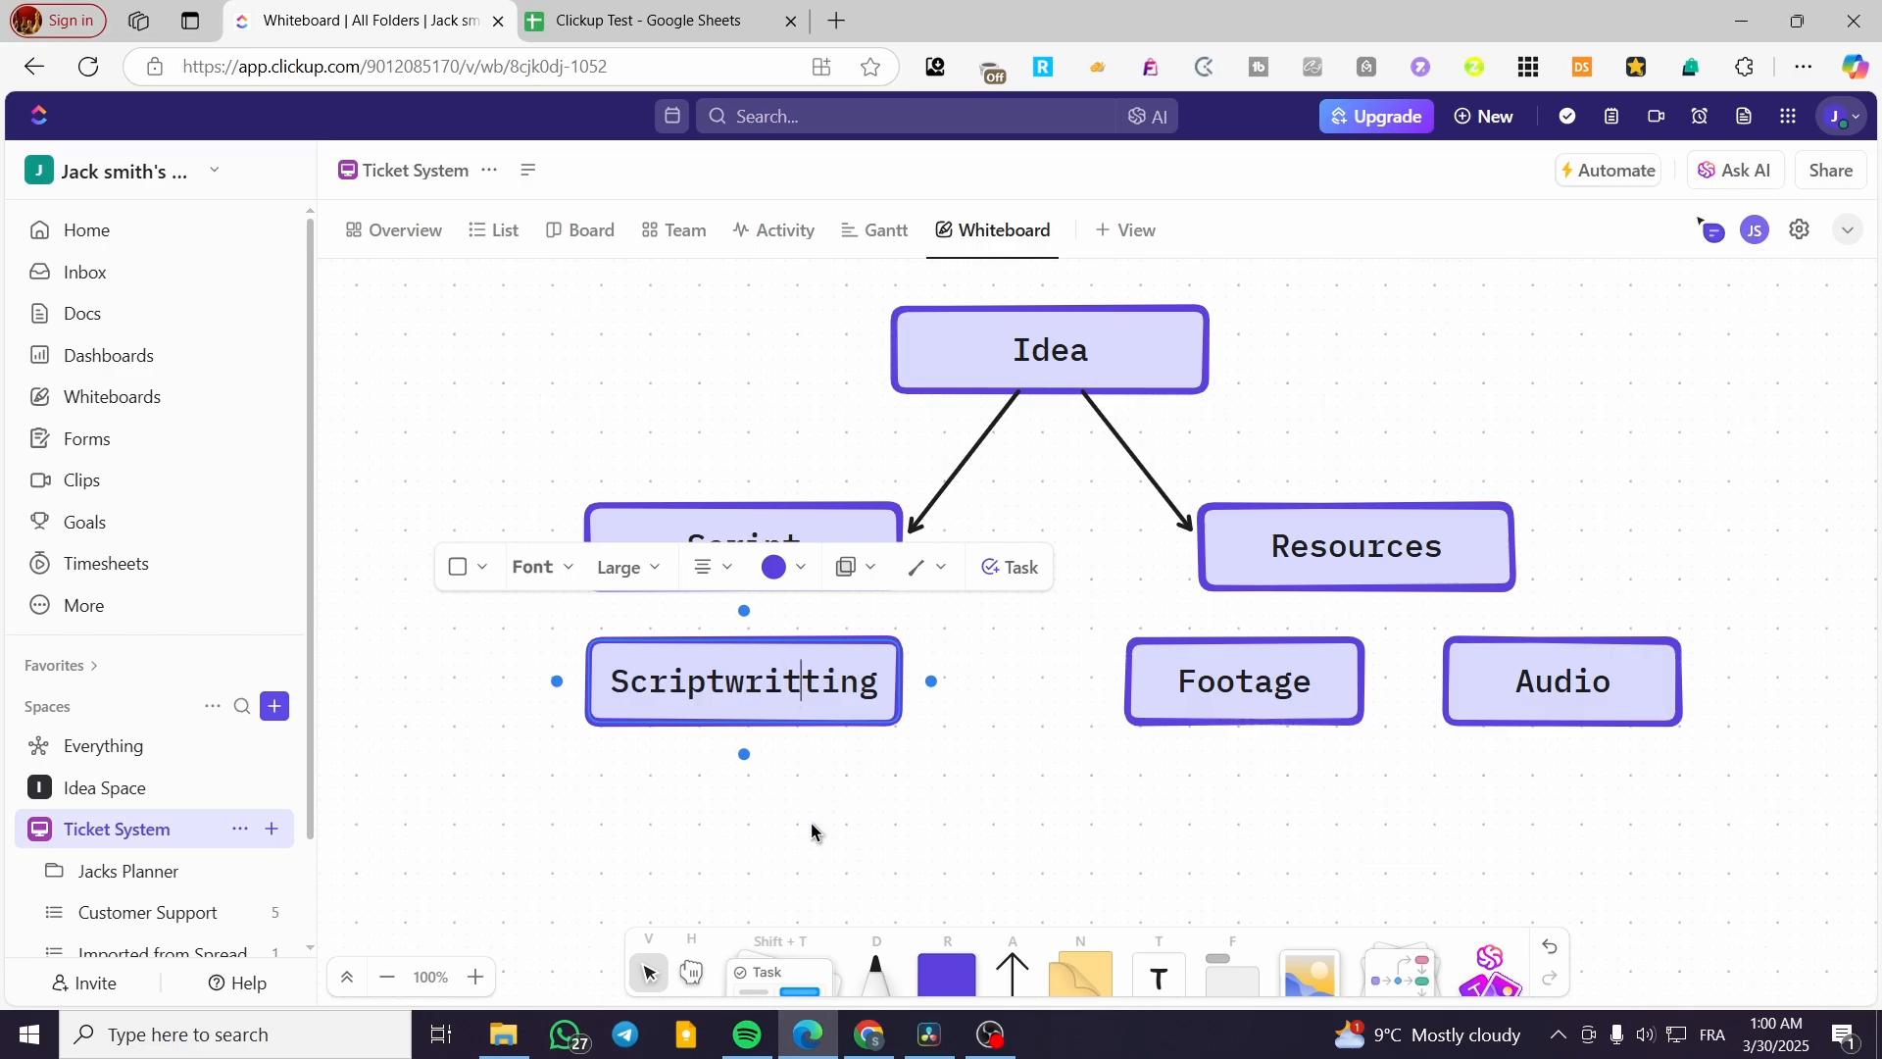
{"action": "left_click", "coordinate": [802, 719]}
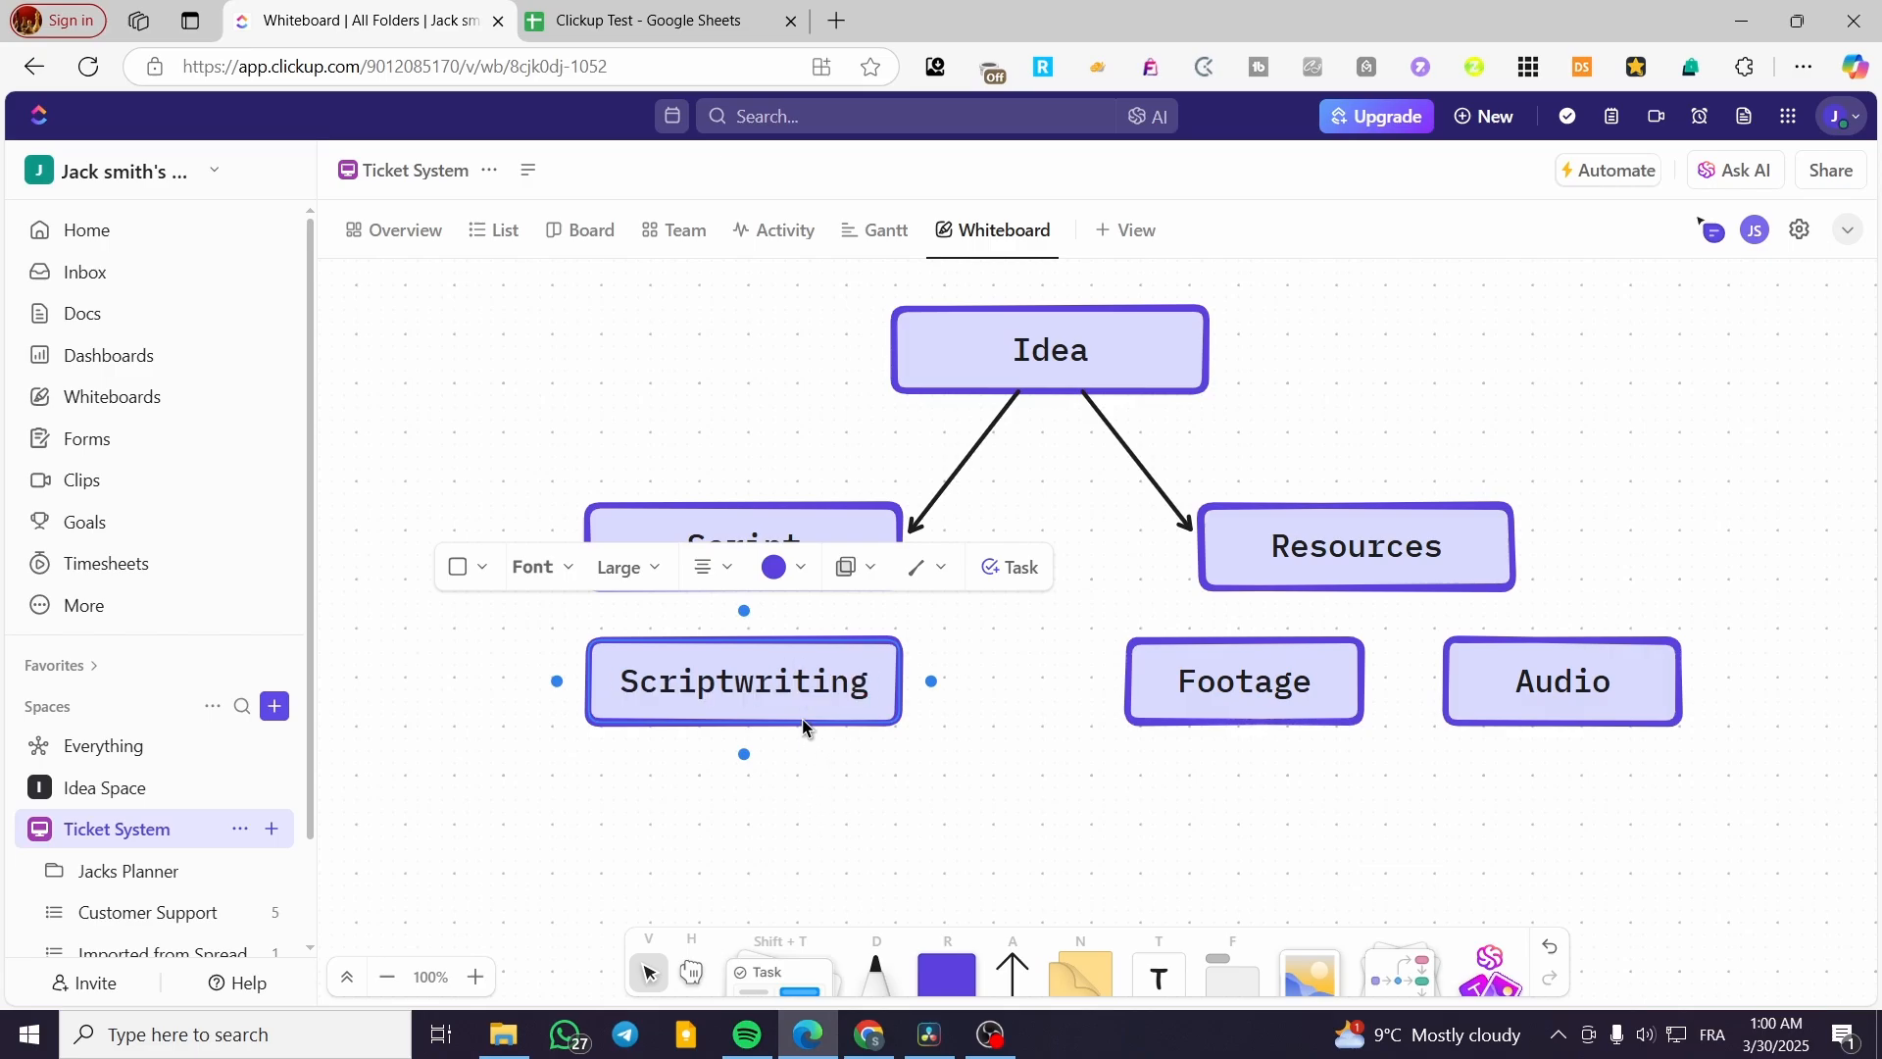
{"action": "left_click", "coordinate": [794, 786]}
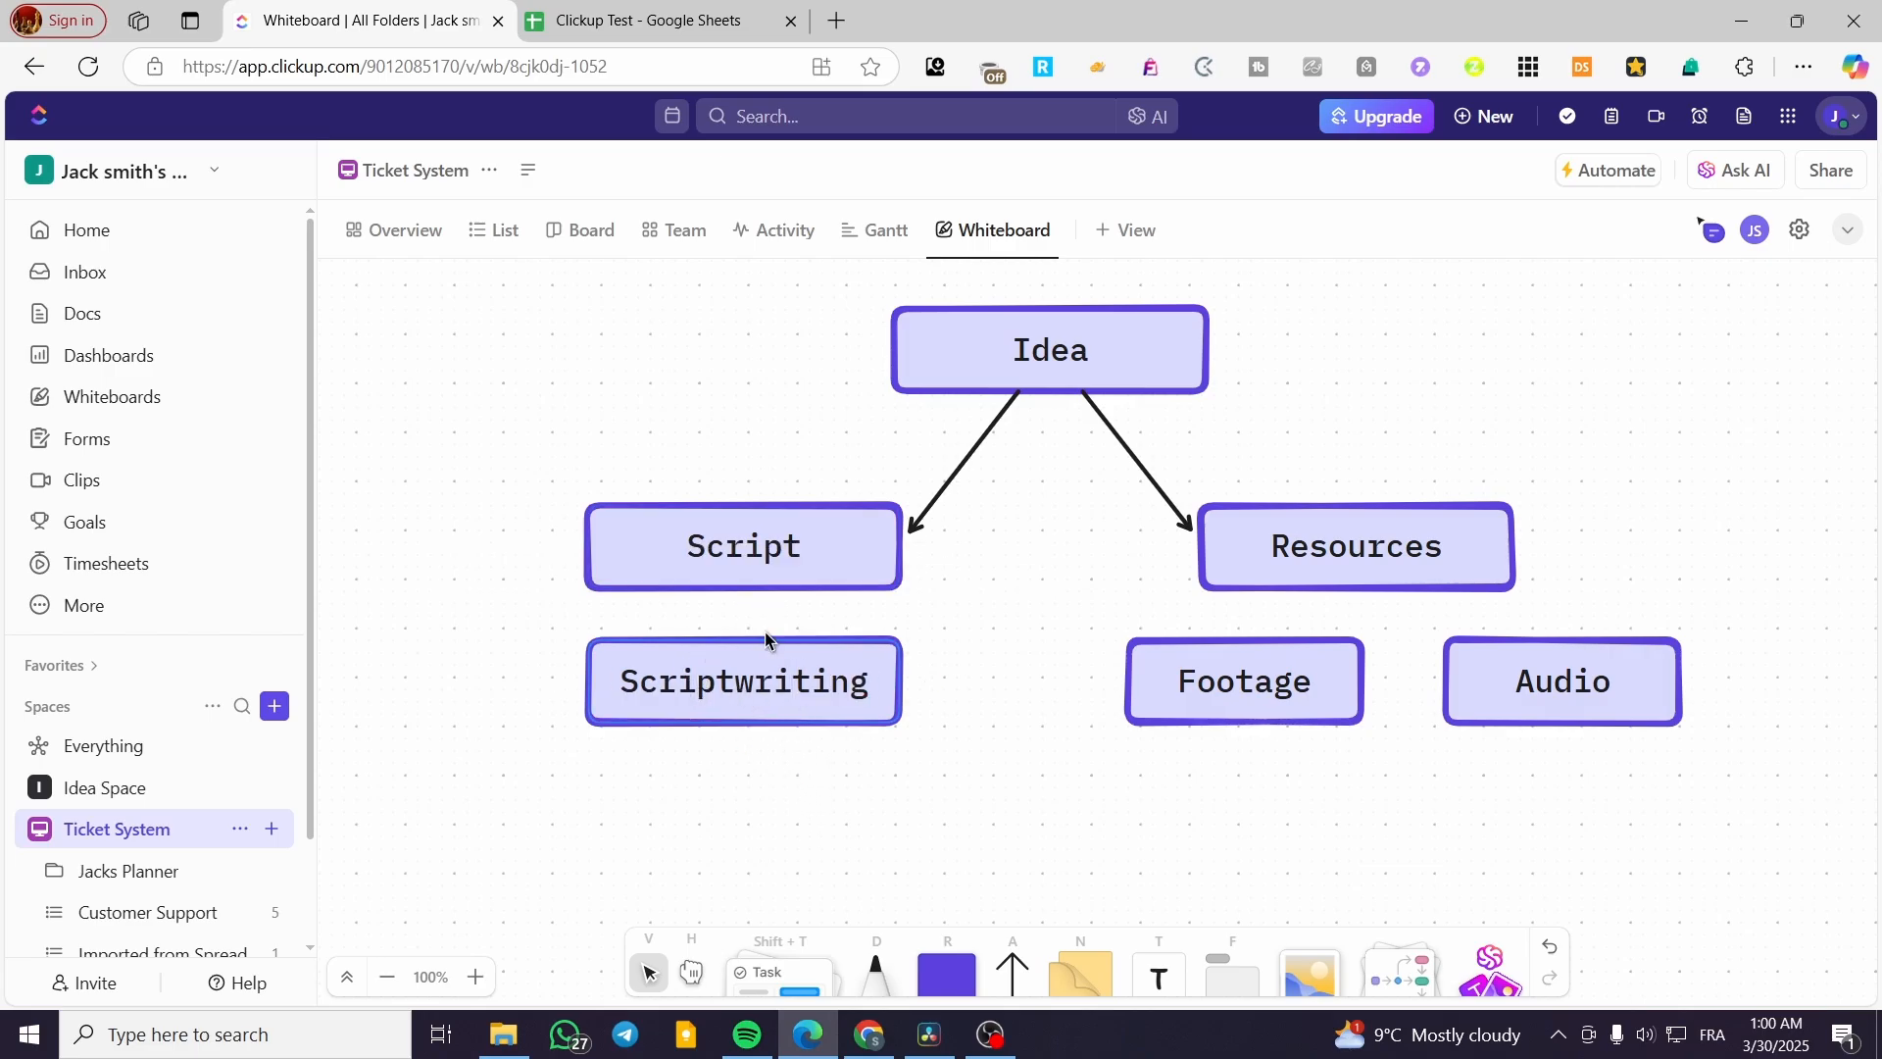
- Connect the Script rectangle to the Scriptwriting rectangle with a straight arrow and adjust its end so it runs vertically
{"action": "left_click", "coordinate": [1023, 979]}
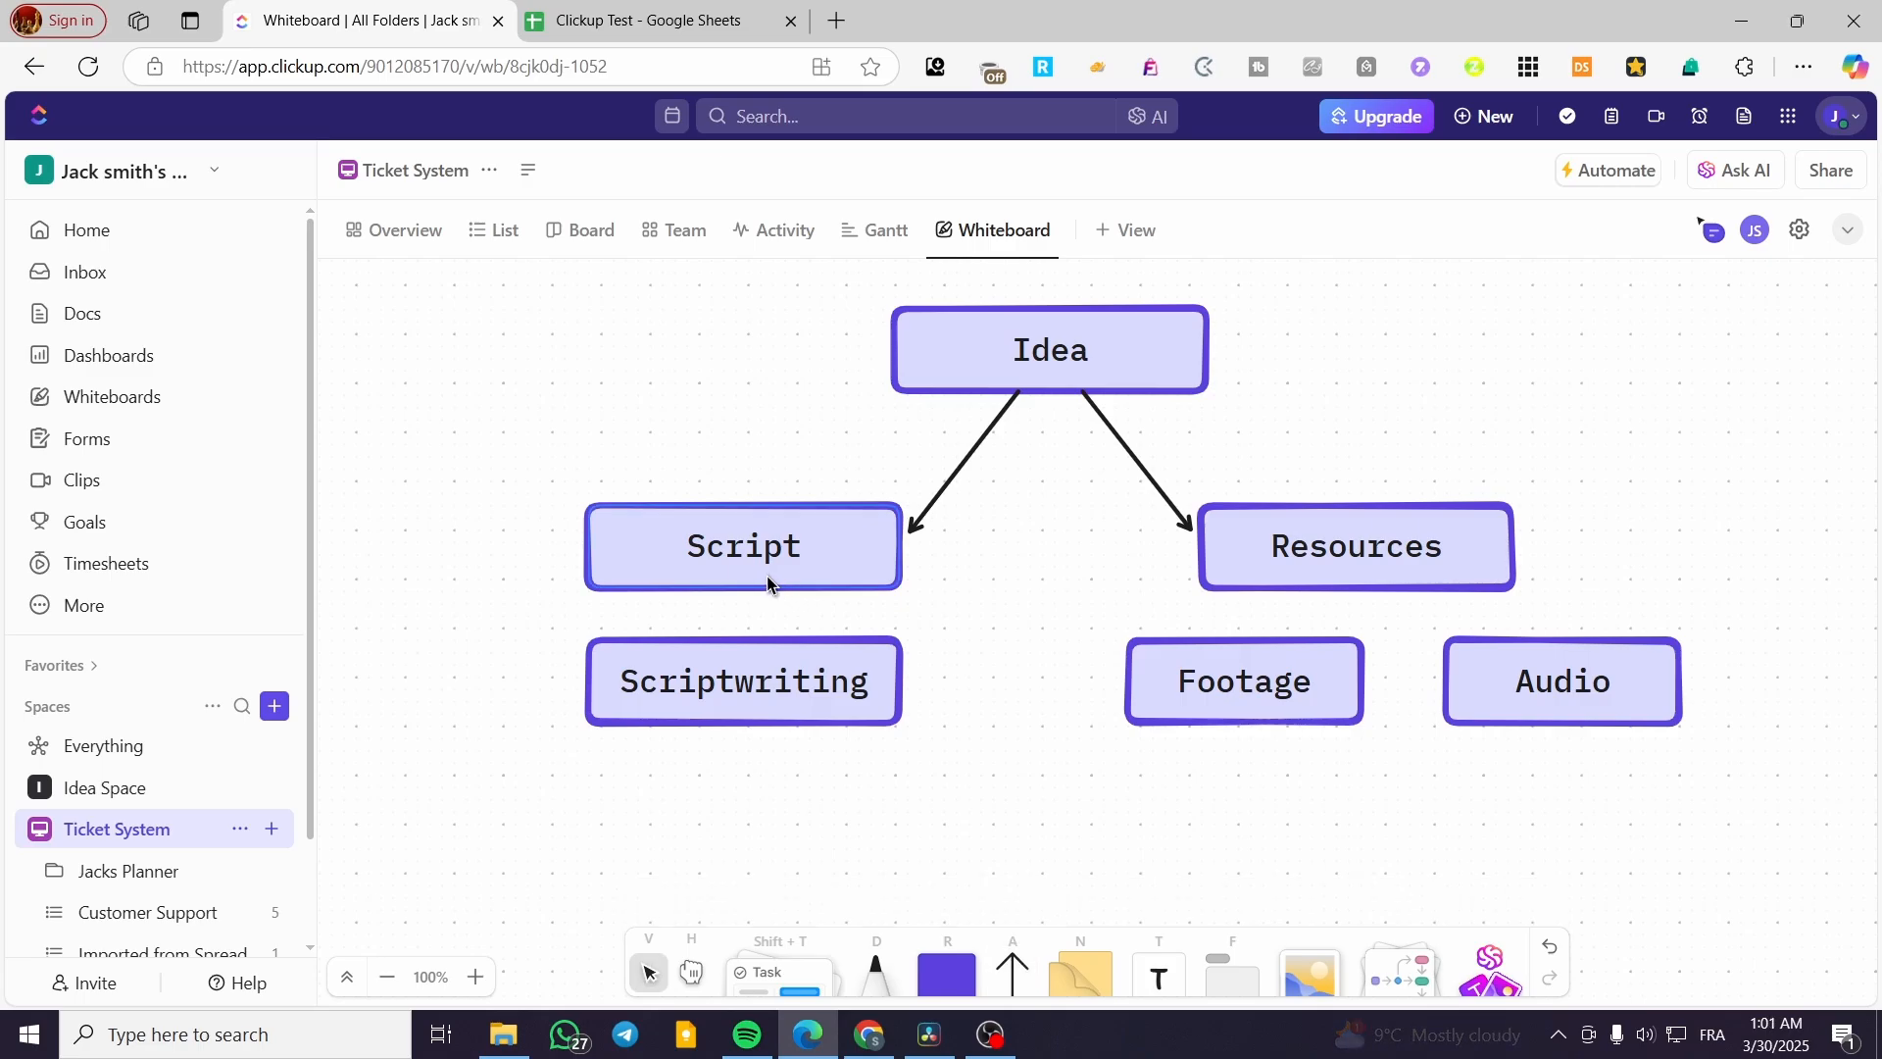
{"action": "left_click_drag", "start_coordinate": [752, 598], "coordinate": [748, 643]}
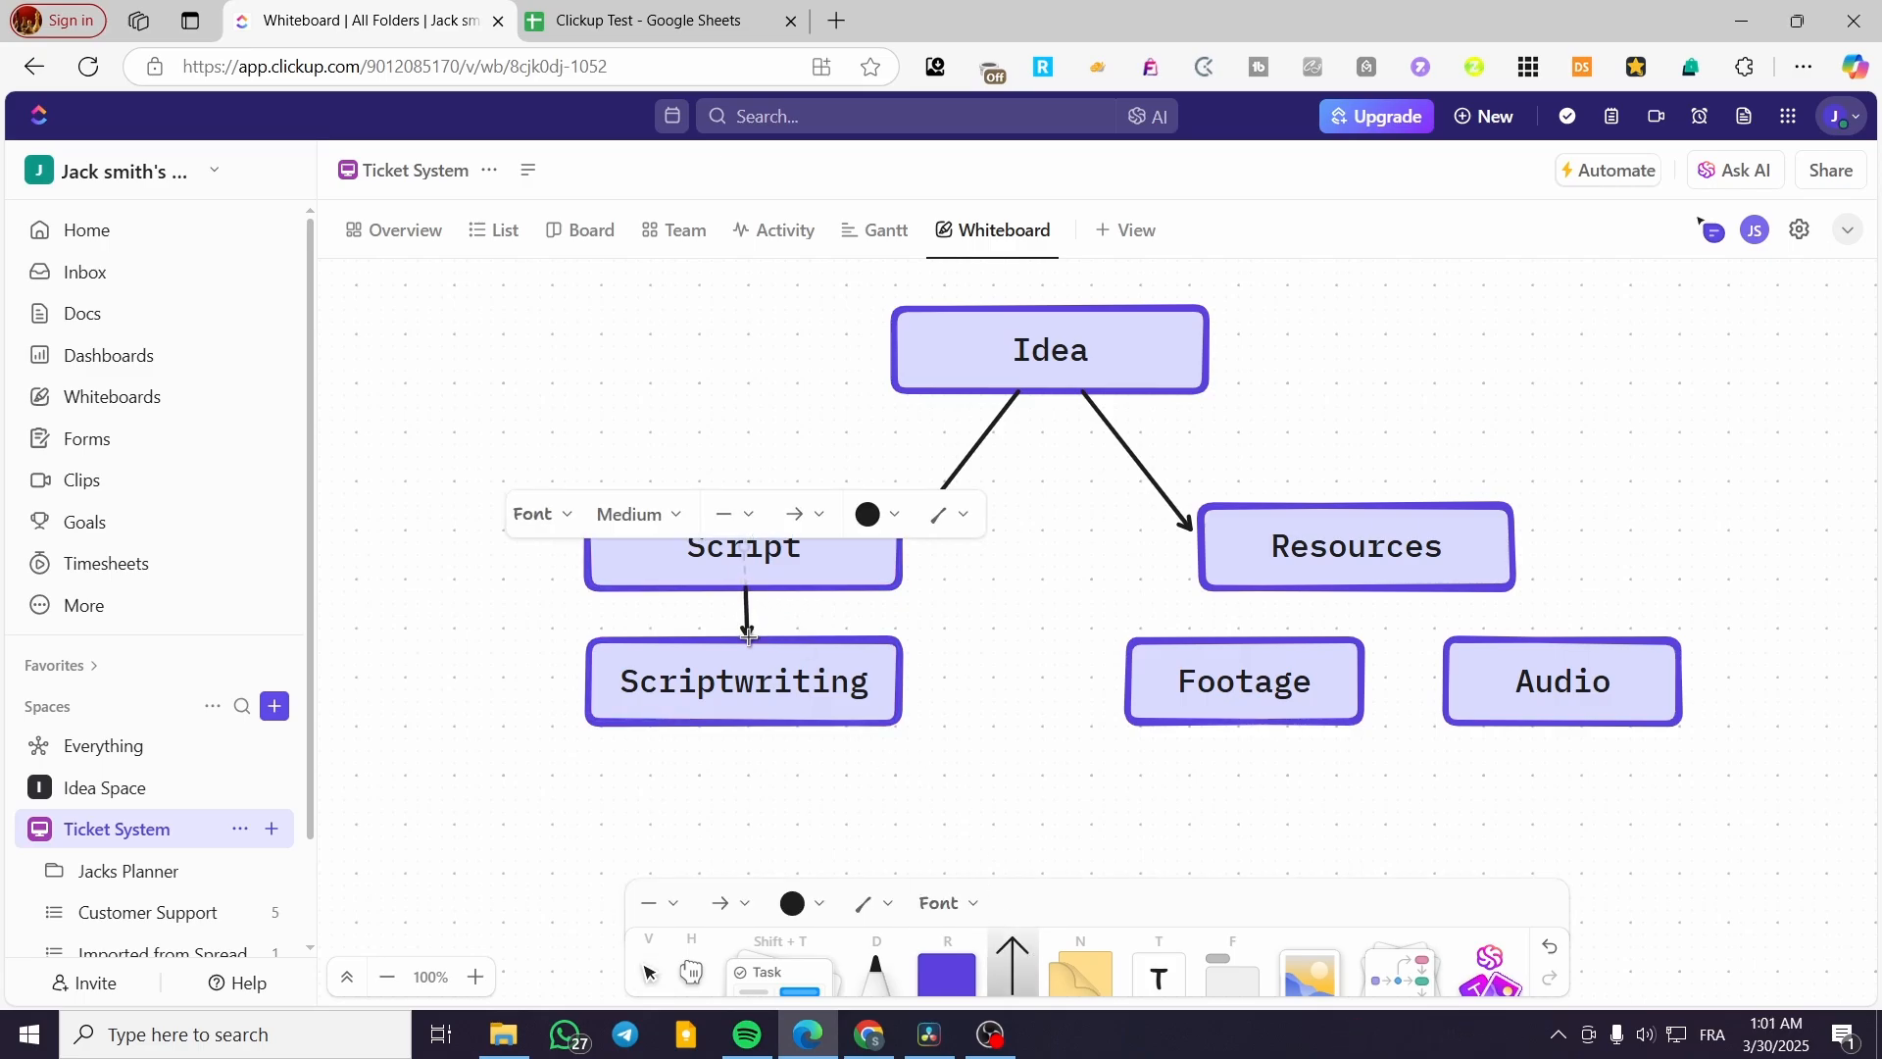
{"action": "left_click", "coordinate": [1042, 655]}
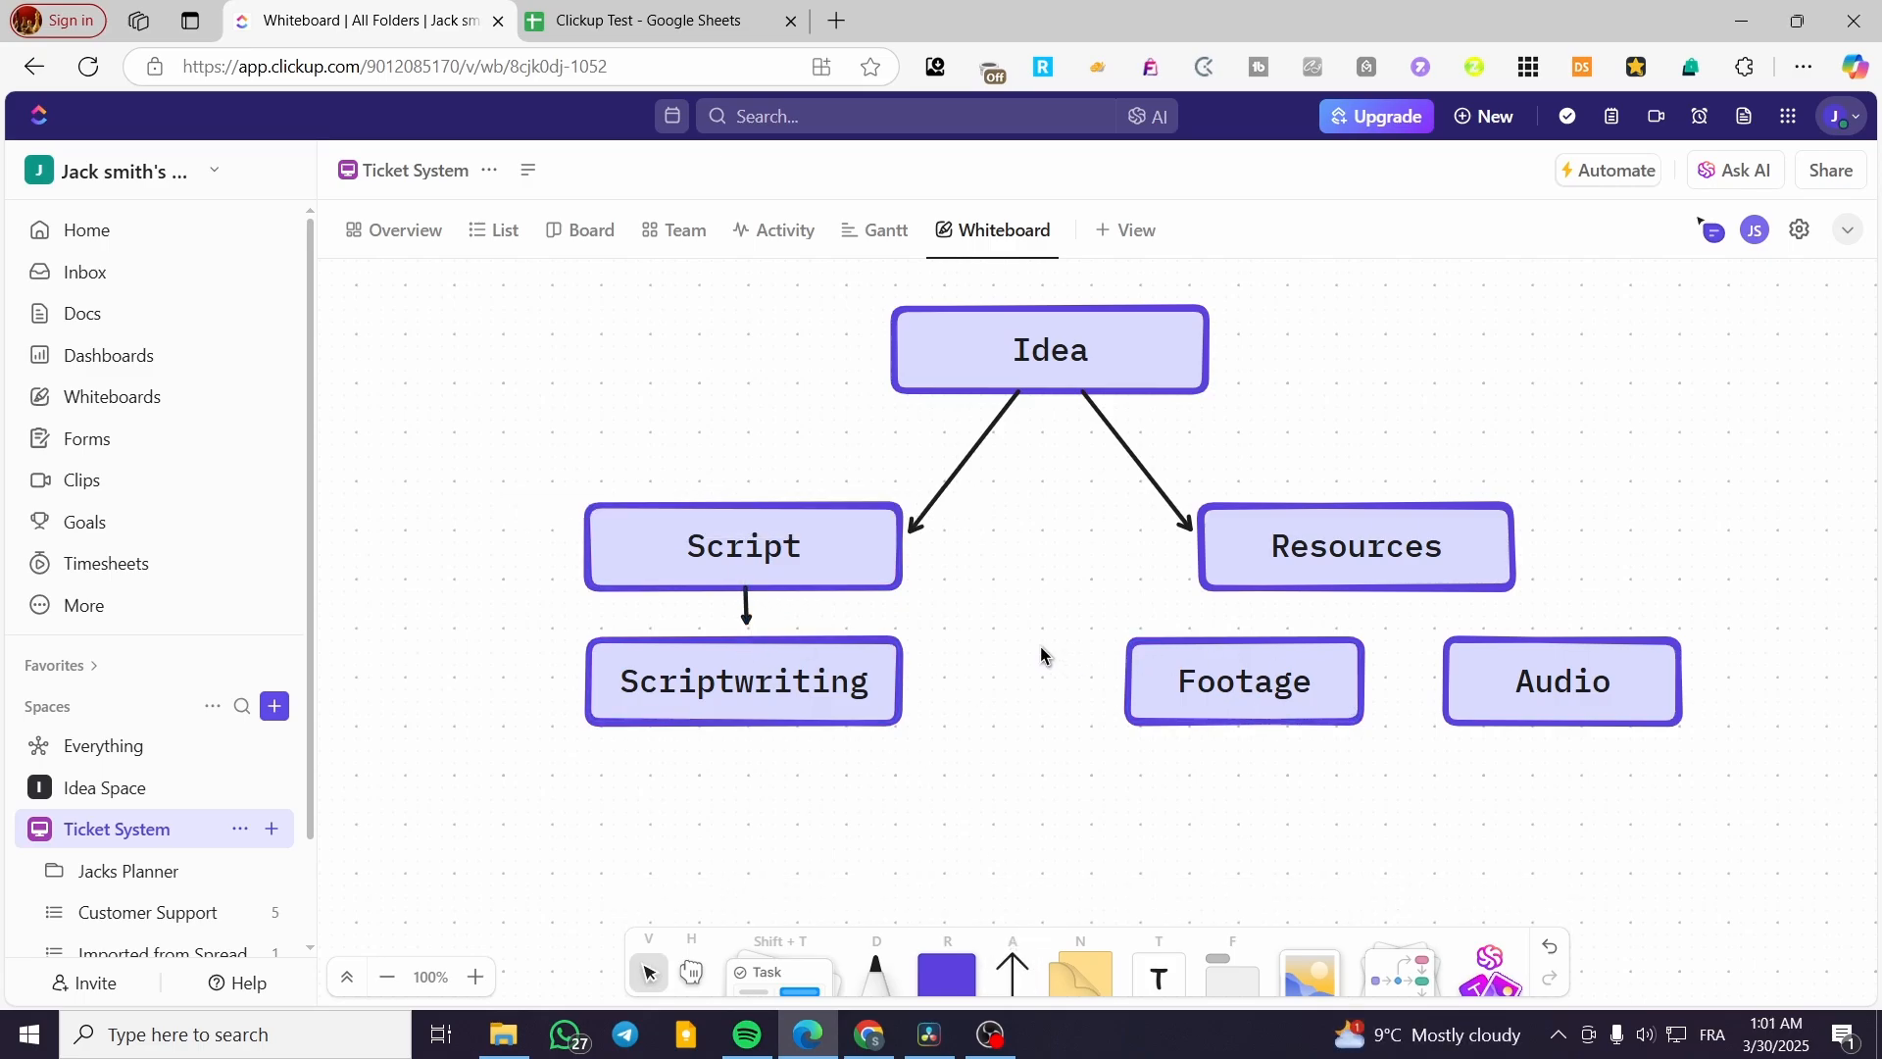
{"action": "left_click", "coordinate": [746, 628]}
{"action": "mouse_move", "coordinate": [745, 634]}
{"action": "left_mouse_down"}
{"action": "mouse_move", "coordinate": [748, 510]}
{"action": "mouse_move", "coordinate": [750, 618]}
{"action": "left_mouse_up"}
{"action": "left_click", "coordinate": [902, 802]}
- Draw a straight arrow from the lower edge of the Resources rectangle to the Footage rectangle
{"action": "left_click", "coordinate": [1317, 557]}
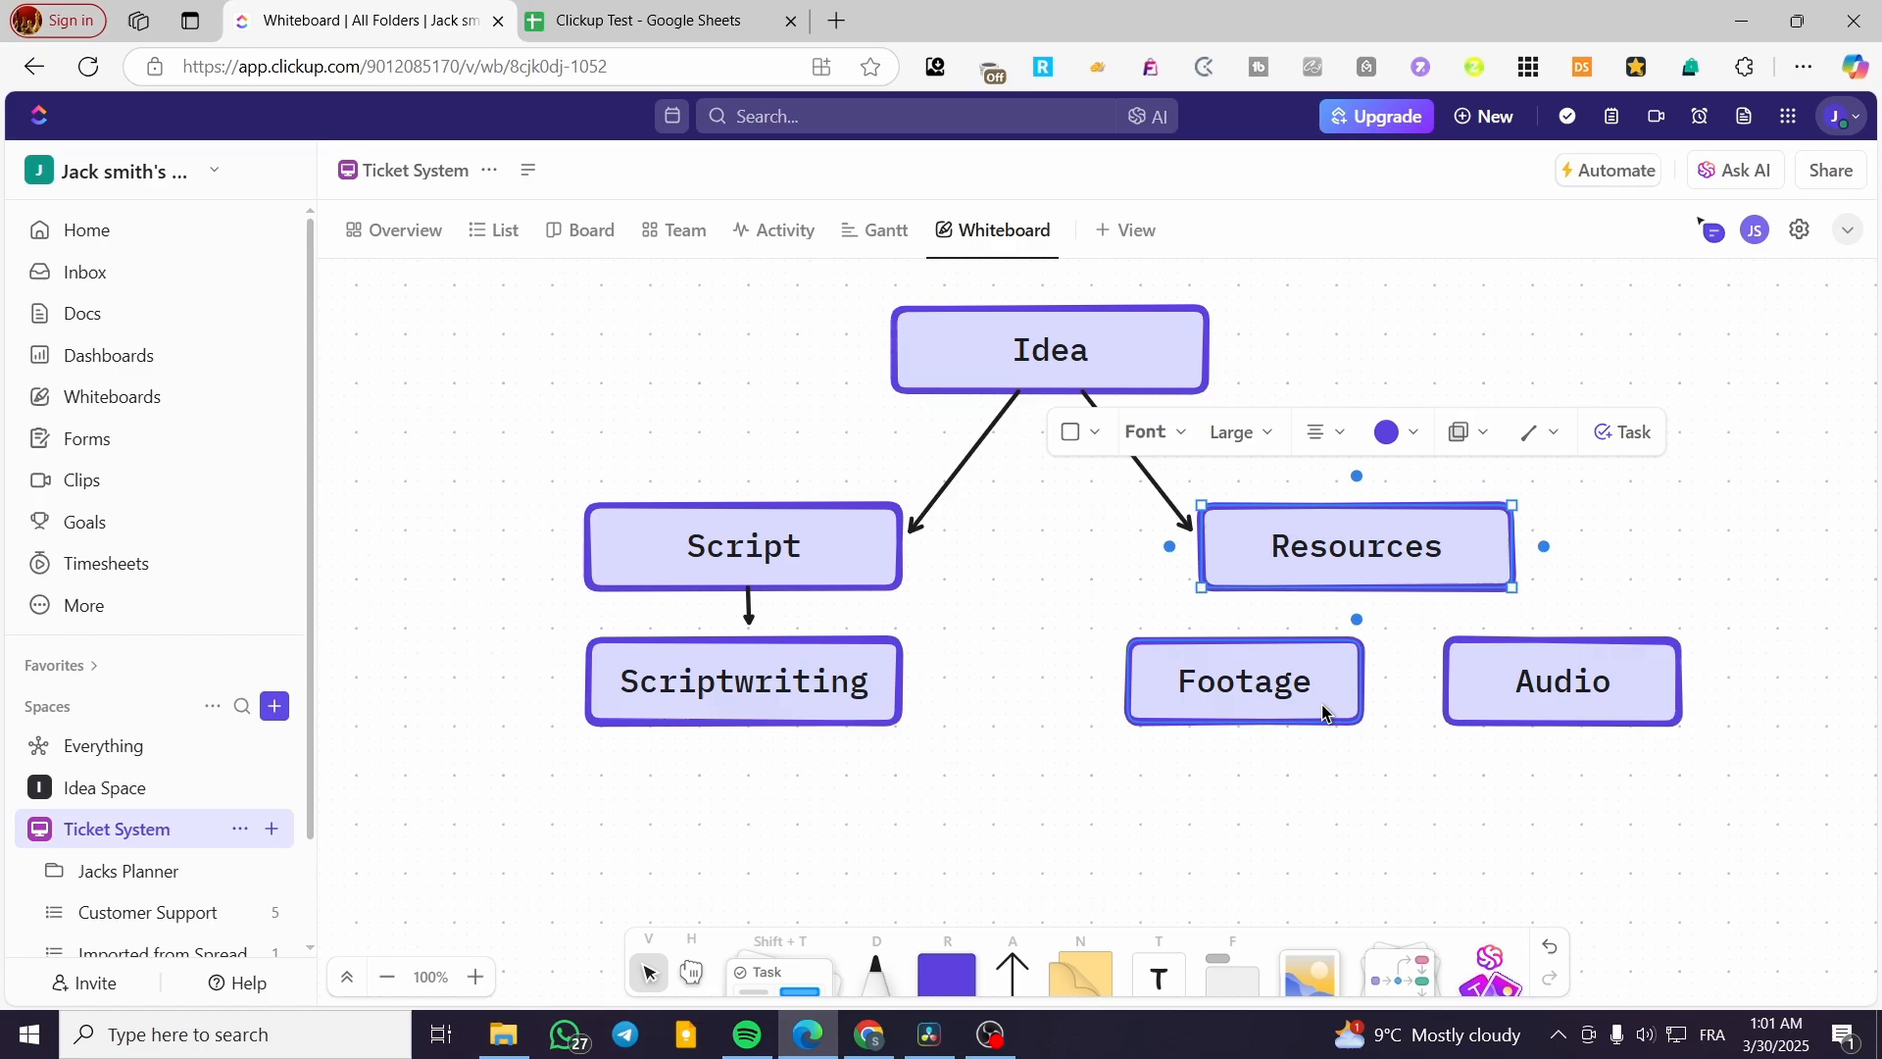
{"action": "left_click", "coordinate": [1019, 974]}
{"action": "left_click_drag", "start_coordinate": [1358, 587], "coordinate": [1271, 645]}
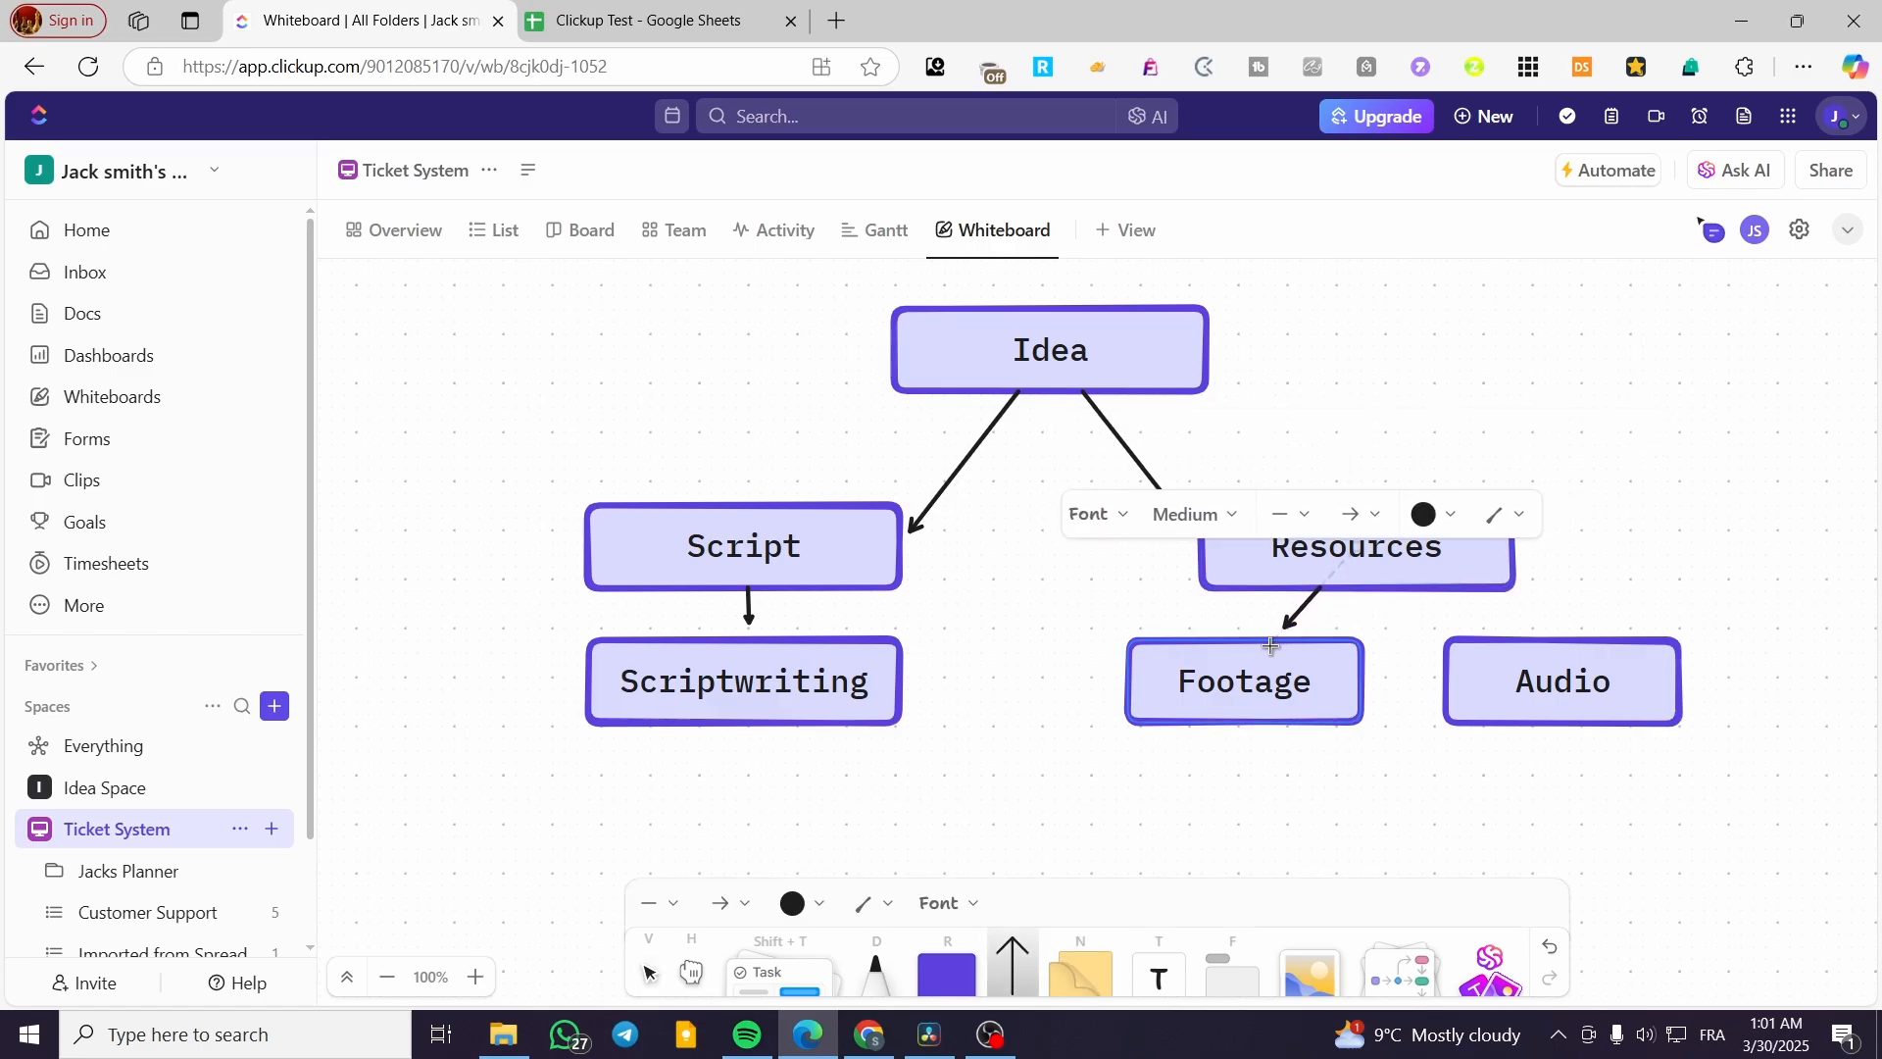